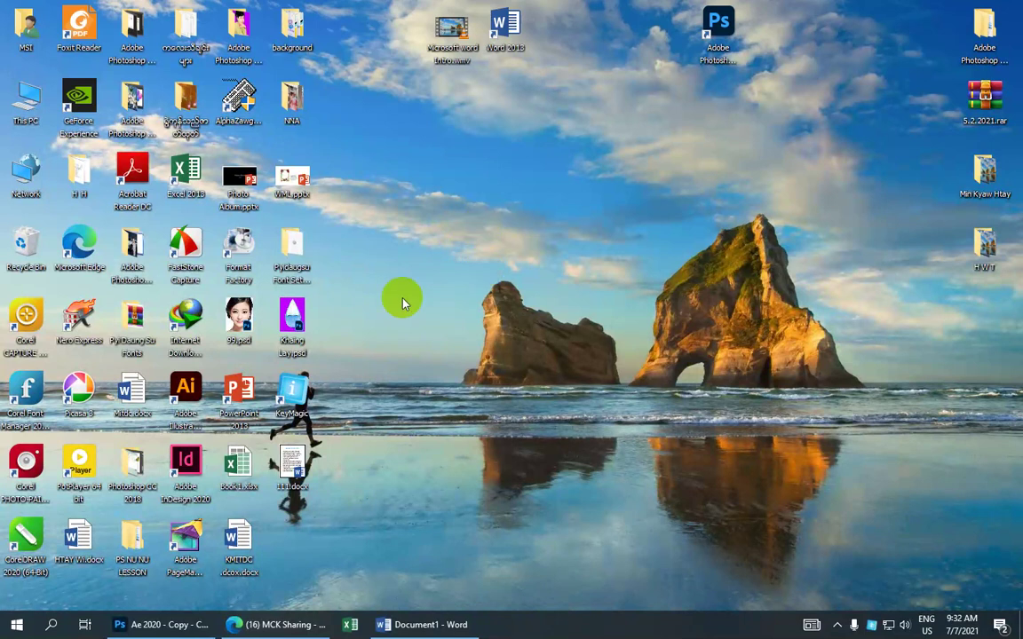
Step: Restore the blank Document1 Word window from the taskbar so it fills the screen
{"action": "left_click", "coordinate": [494, 131]}
{"action": "left_click", "coordinate": [423, 624]}
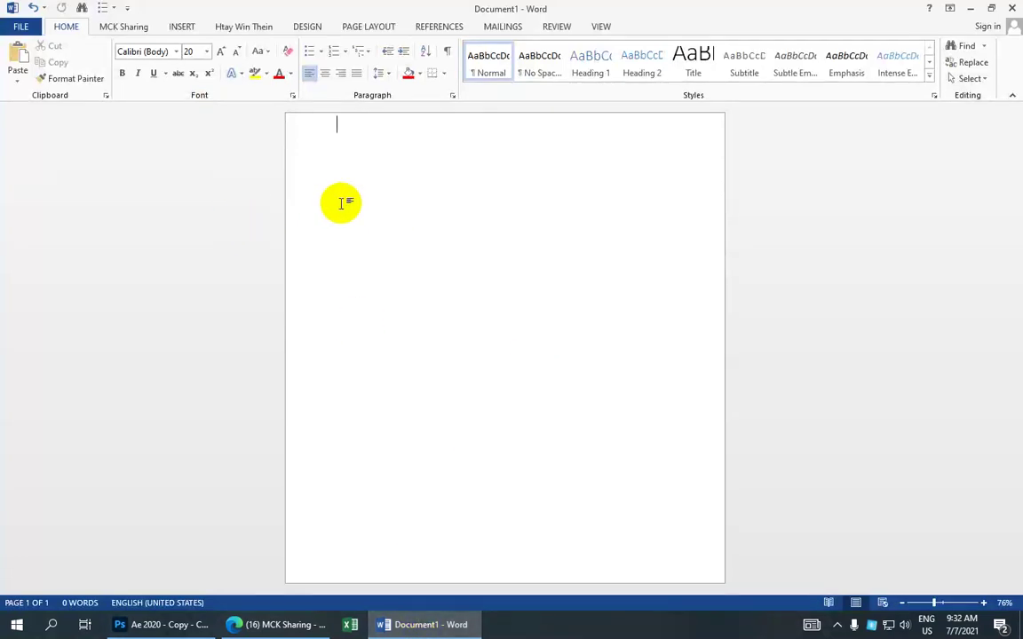
Step: Insert a 4-column by 3-row table at the top of the page and select it
{"action": "left_click", "coordinate": [182, 29]}
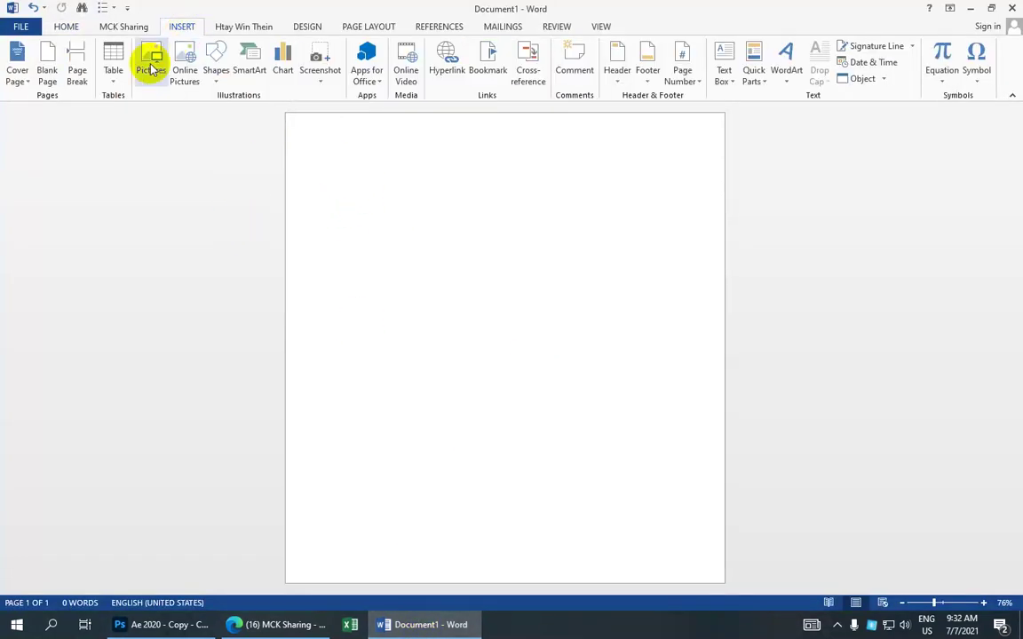
{"action": "left_click", "coordinate": [120, 80]}
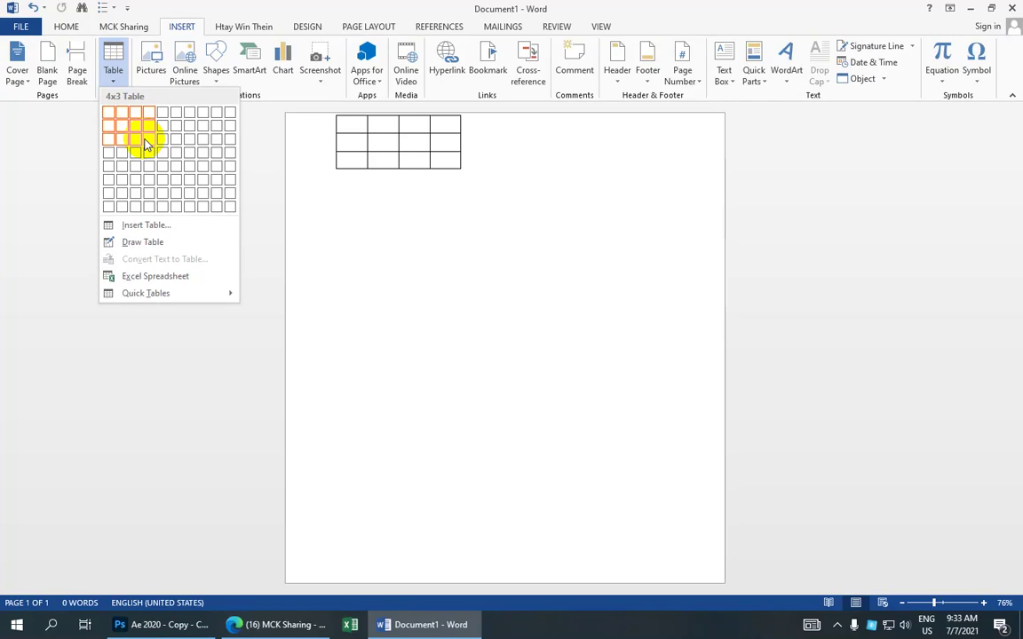
{"action": "left_click", "coordinate": [147, 145]}
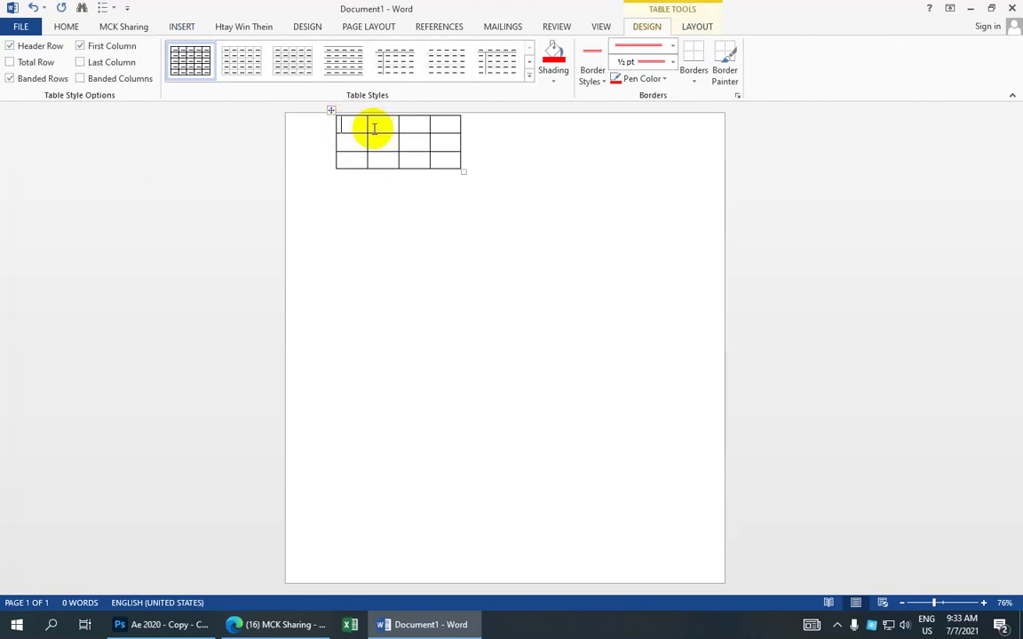
{"action": "left_click", "coordinate": [331, 110]}
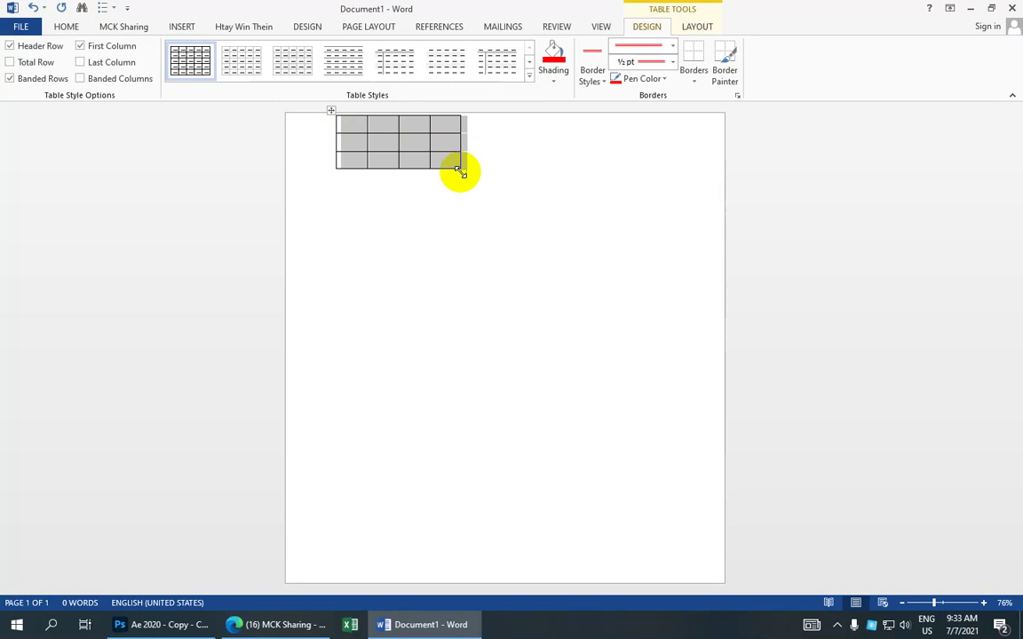
Step: Resize the table from its corner handle so cells measure 0.76" high by 0.89" wide
{"action": "mouse_move", "coordinate": [461, 173]}
{"action": "left_mouse_down"}
{"action": "mouse_move", "coordinate": [527, 258]}
{"action": "mouse_move", "coordinate": [521, 242]}
{"action": "left_mouse_up"}
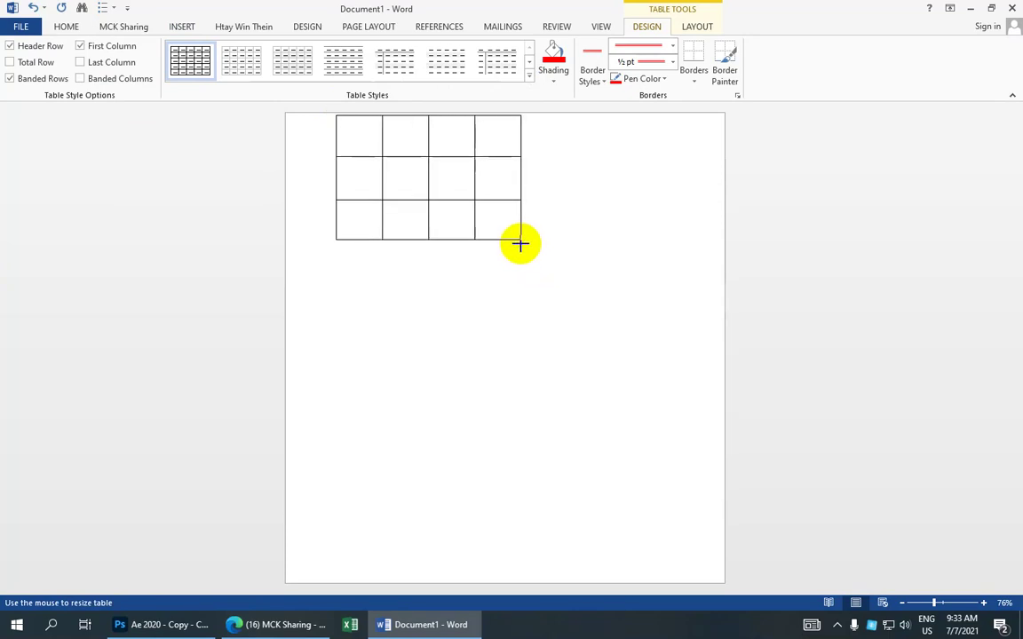
{"action": "left_click", "coordinate": [358, 210]}
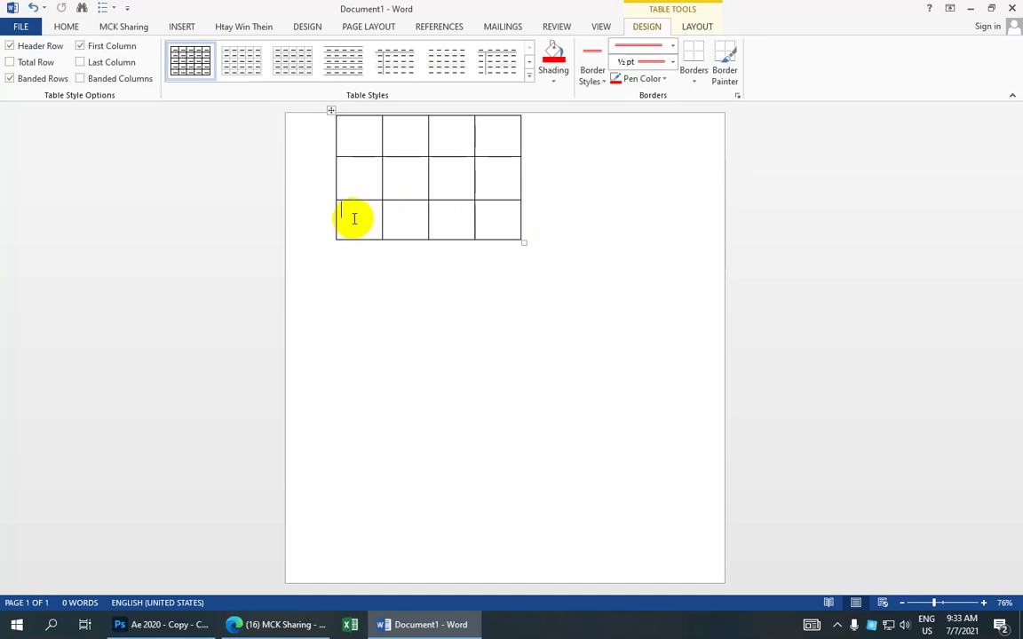
{"action": "left_click", "coordinate": [694, 27]}
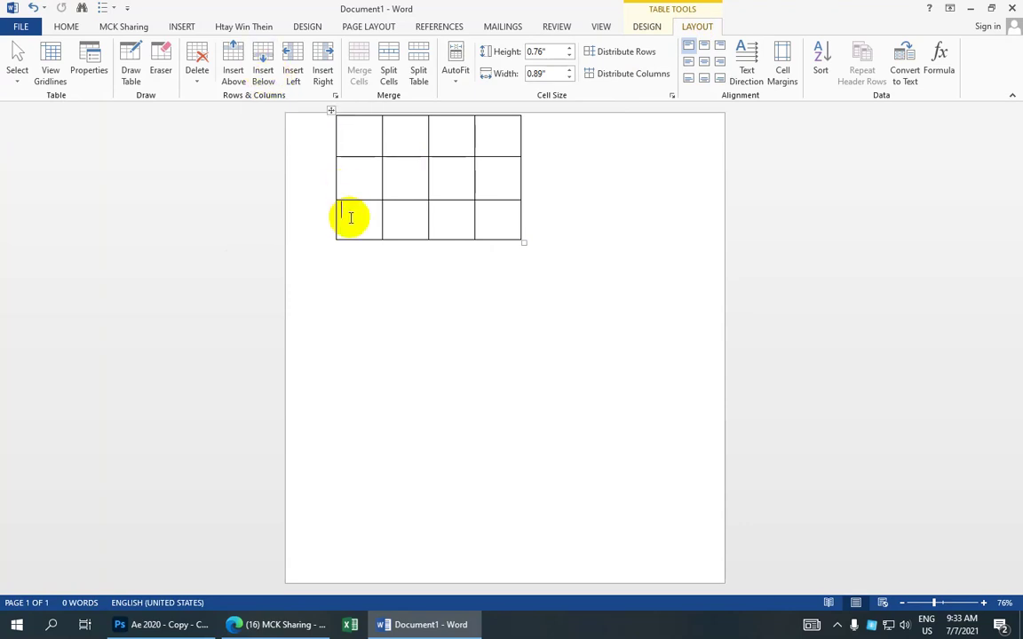
Step: Add a new row below the table's bottom row
{"action": "left_click_drag", "start_coordinate": [348, 212], "coordinate": [486, 215]}
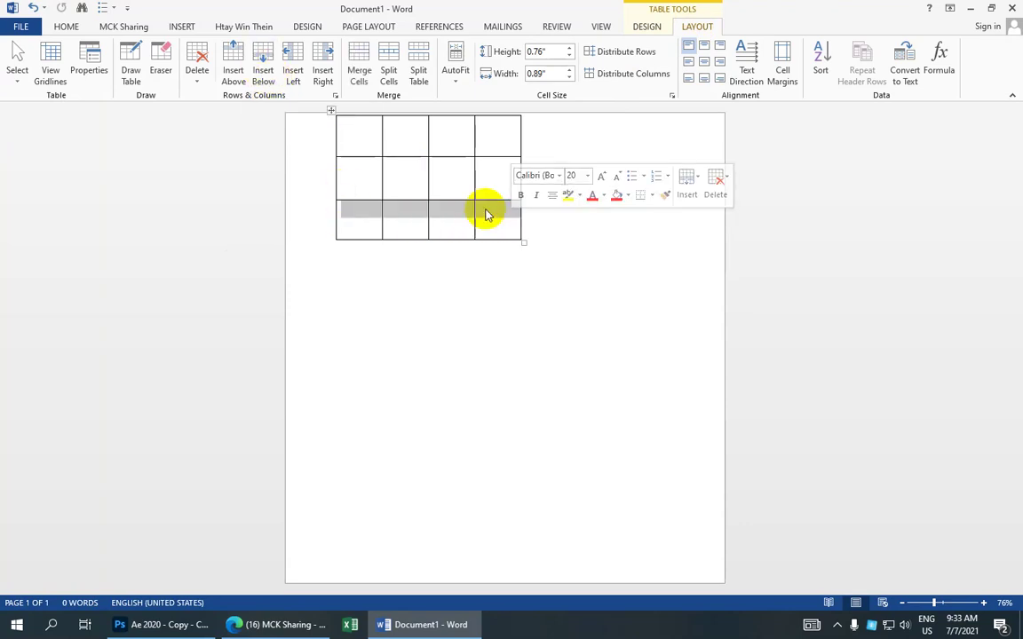
{"action": "left_click", "coordinate": [266, 71]}
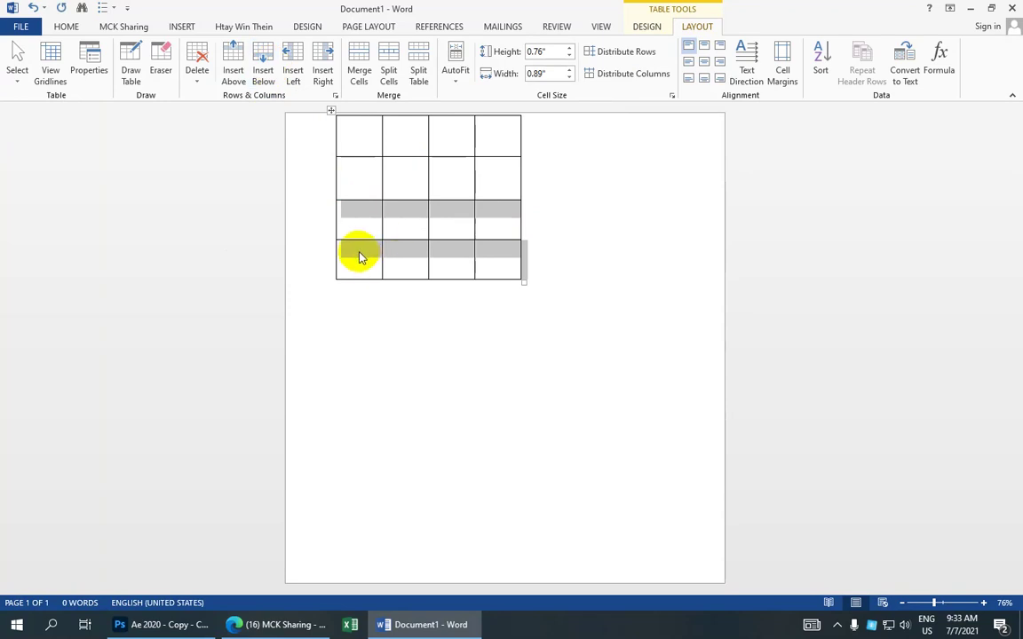
{"action": "left_click", "coordinate": [484, 260]}
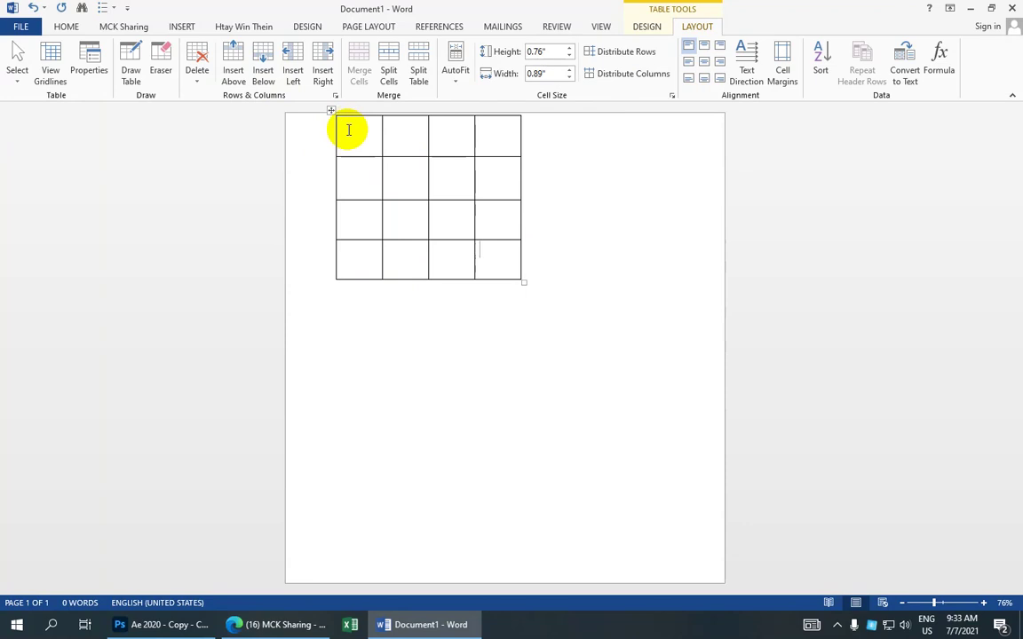
Step: Add a new row above the top row, making five rows
{"action": "left_click", "coordinate": [350, 130]}
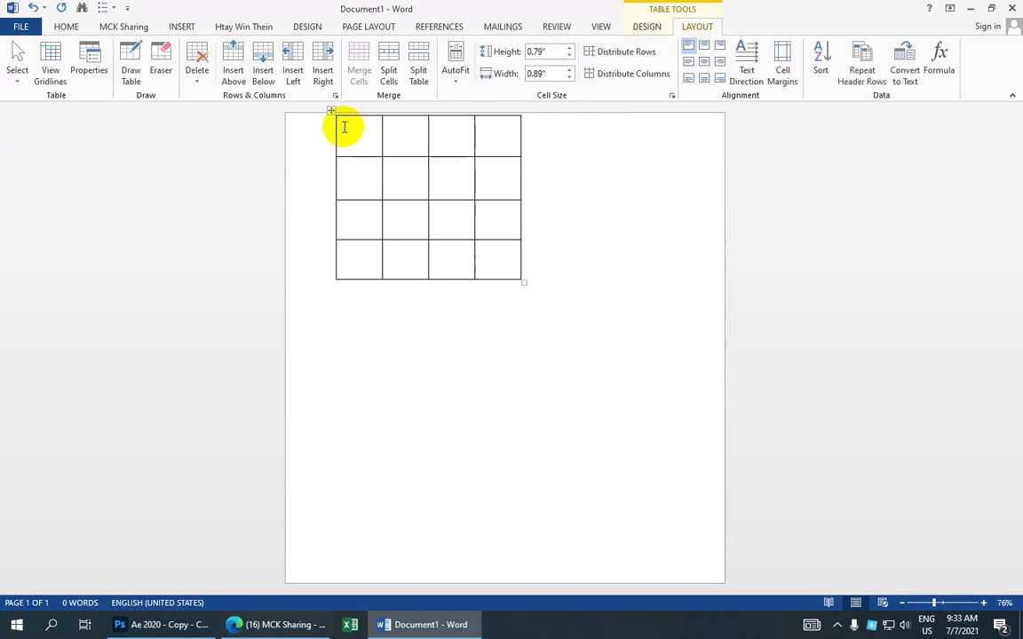
{"action": "left_click", "coordinate": [347, 126]}
{"action": "left_click_drag", "start_coordinate": [344, 126], "coordinate": [525, 133]}
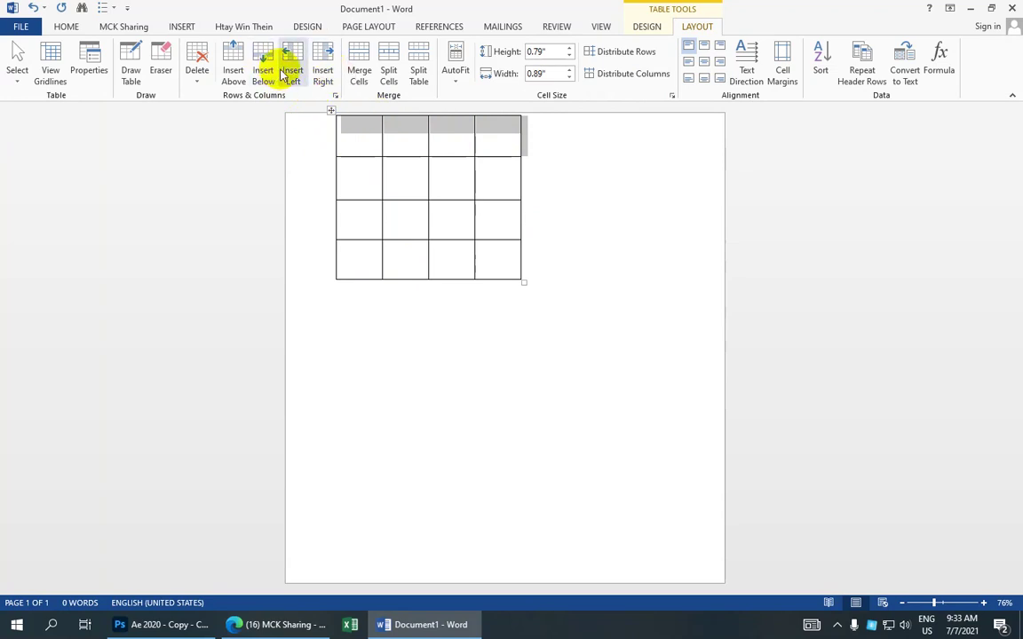
{"action": "left_click", "coordinate": [233, 59]}
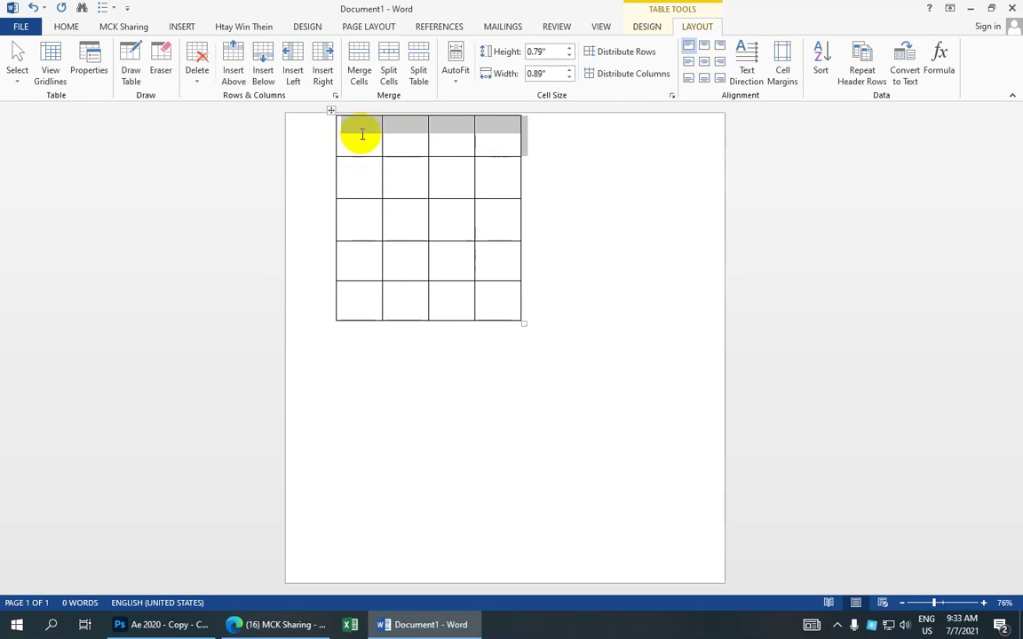
{"action": "left_click", "coordinate": [436, 131]}
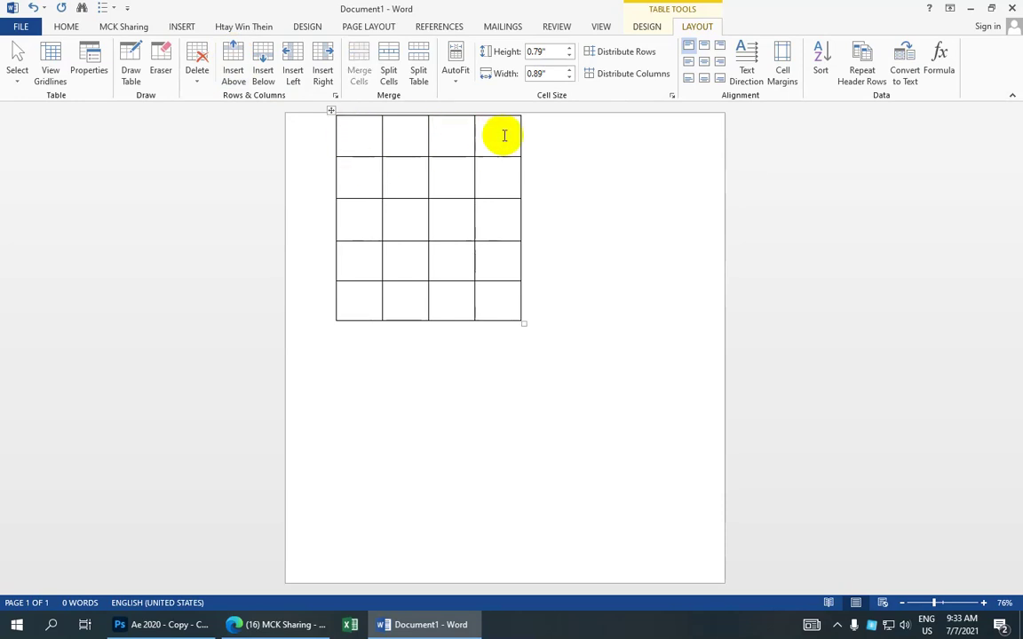
Step: Select the rightmost column of the table
{"action": "left_click", "coordinate": [484, 135]}
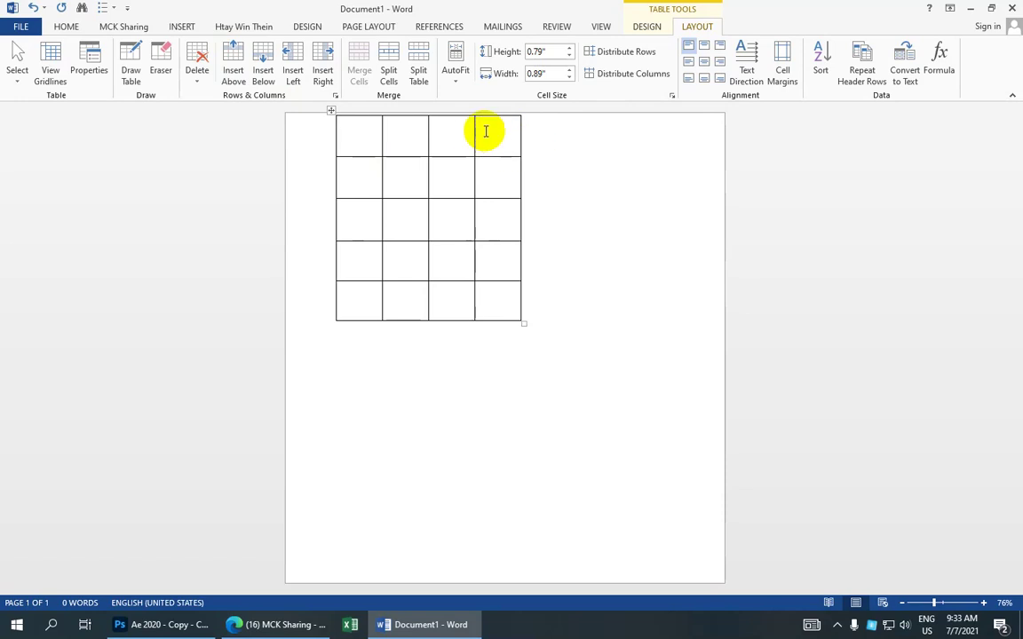
{"action": "left_click_drag", "start_coordinate": [484, 129], "coordinate": [509, 312]}
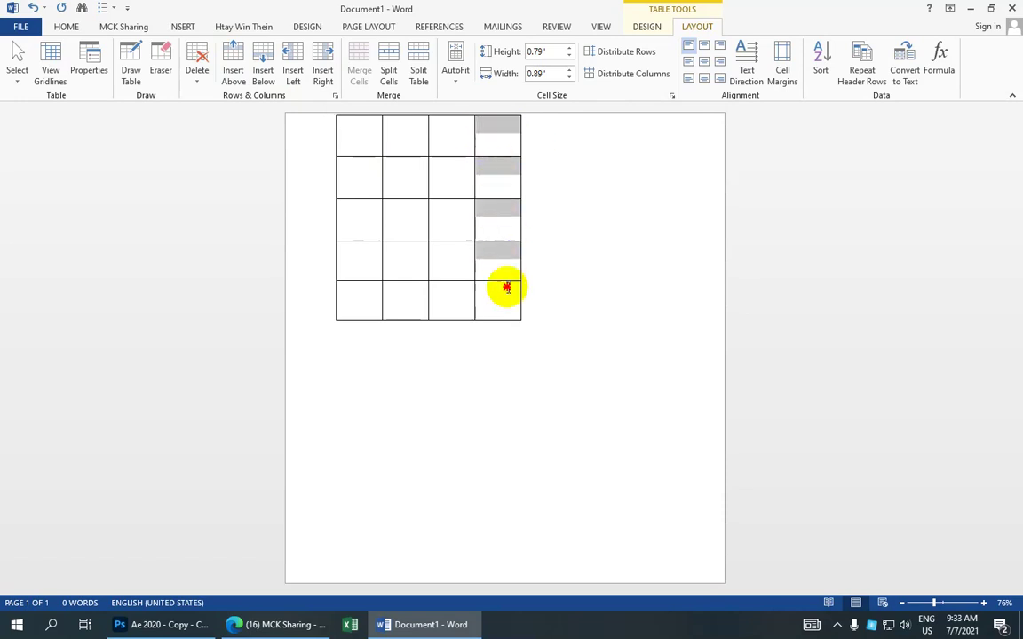
{"action": "left_click_drag", "start_coordinate": [498, 130], "coordinate": [511, 311]}
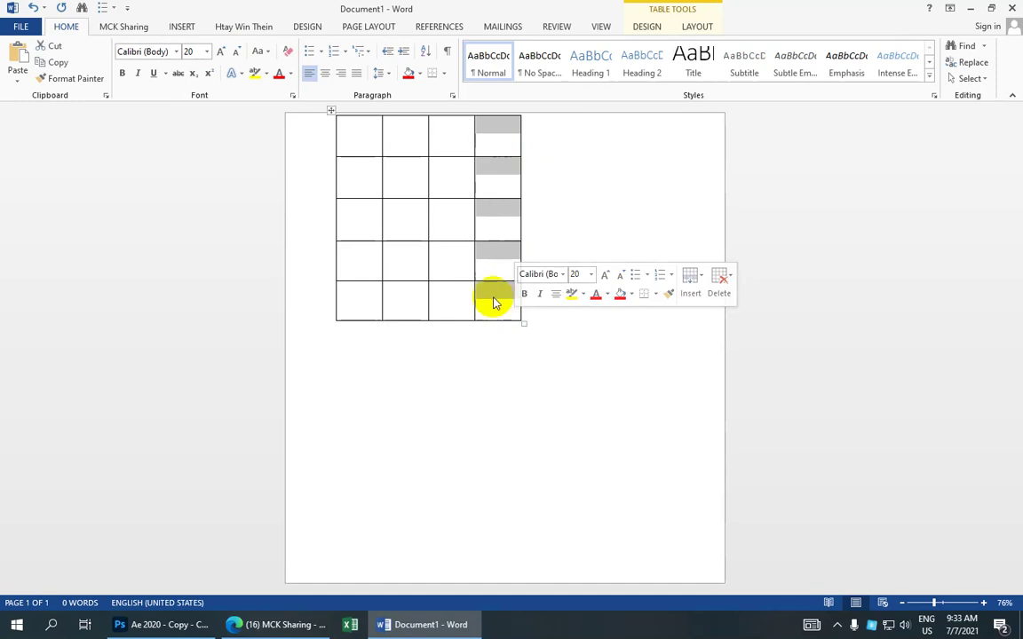
Step: Add a new column to the right of the last column
{"action": "left_click", "coordinate": [697, 27]}
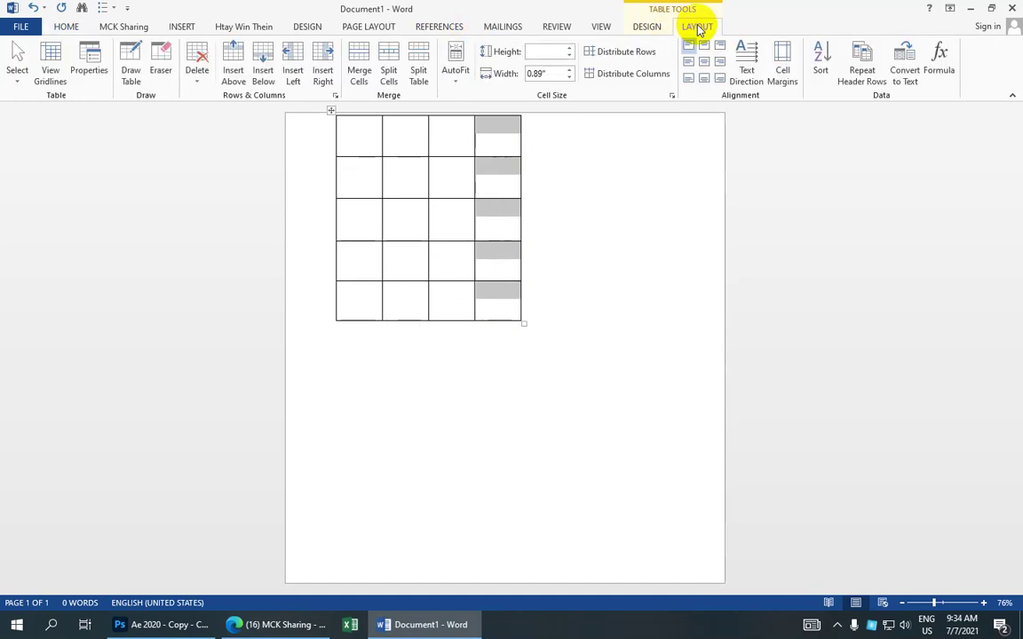
{"action": "left_click", "coordinate": [323, 60]}
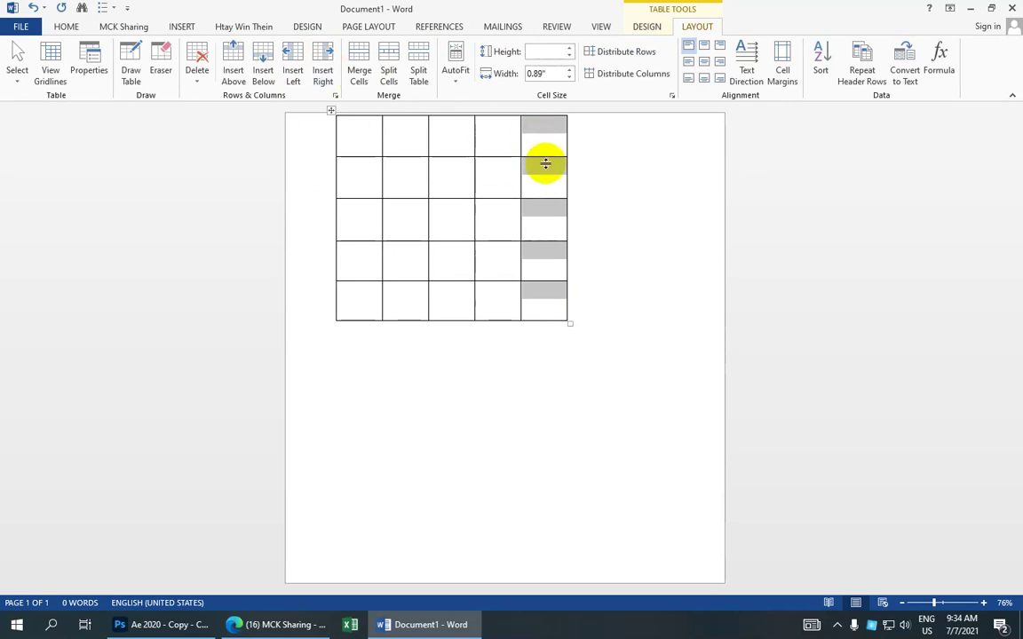
{"action": "left_click", "coordinate": [364, 177]}
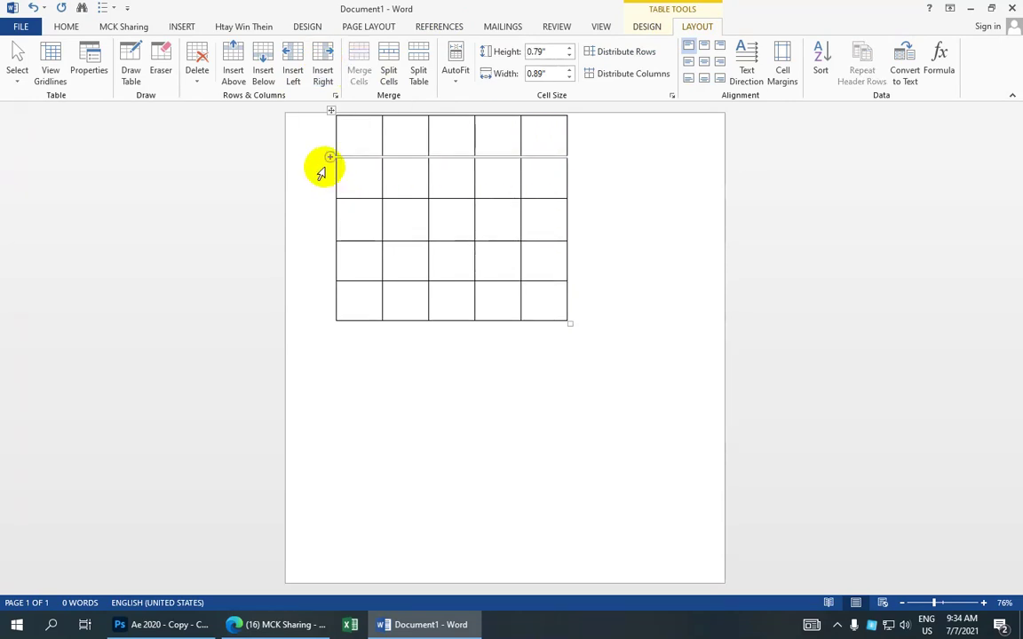
Step: Add a new column left of the first column, giving six columns
{"action": "left_click", "coordinate": [310, 160]}
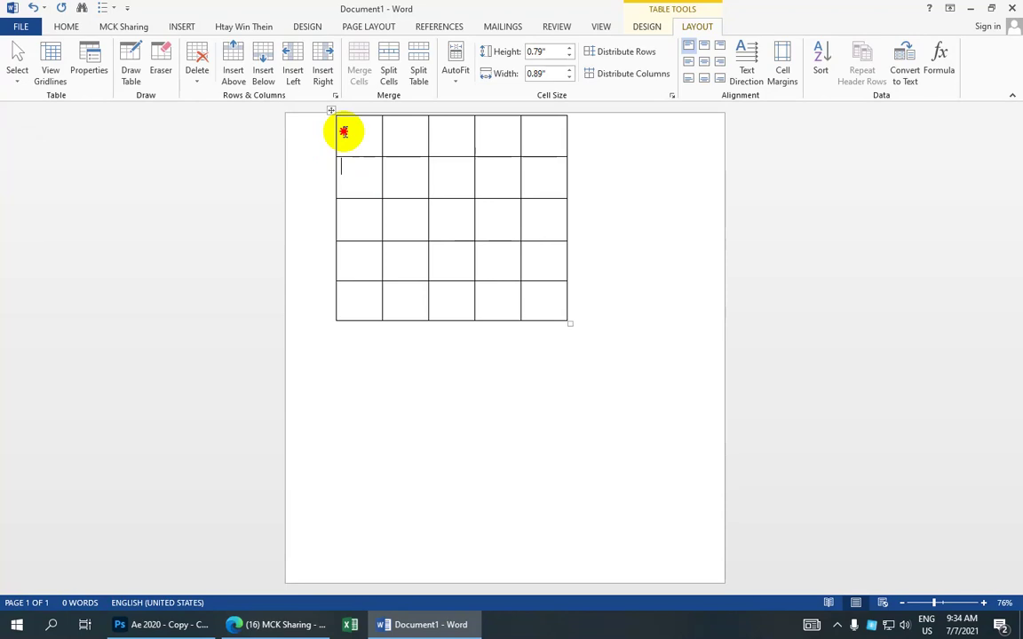
{"action": "left_click", "coordinate": [344, 132]}
{"action": "left_click_drag", "start_coordinate": [345, 132], "coordinate": [344, 311]}
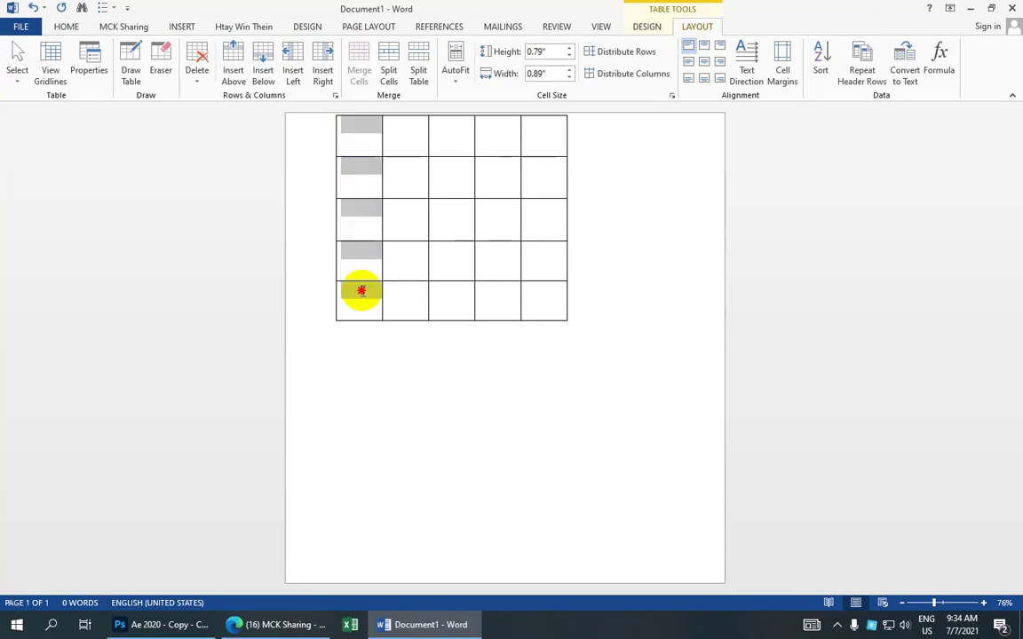
{"action": "left_click", "coordinate": [344, 311]}
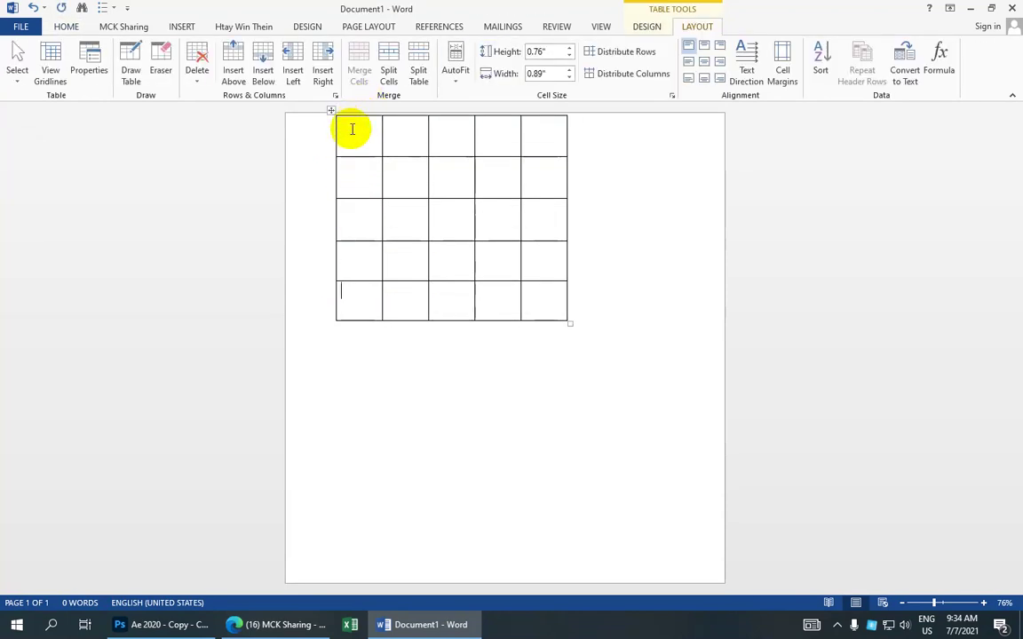
{"action": "left_click_drag", "start_coordinate": [354, 131], "coordinate": [355, 304]}
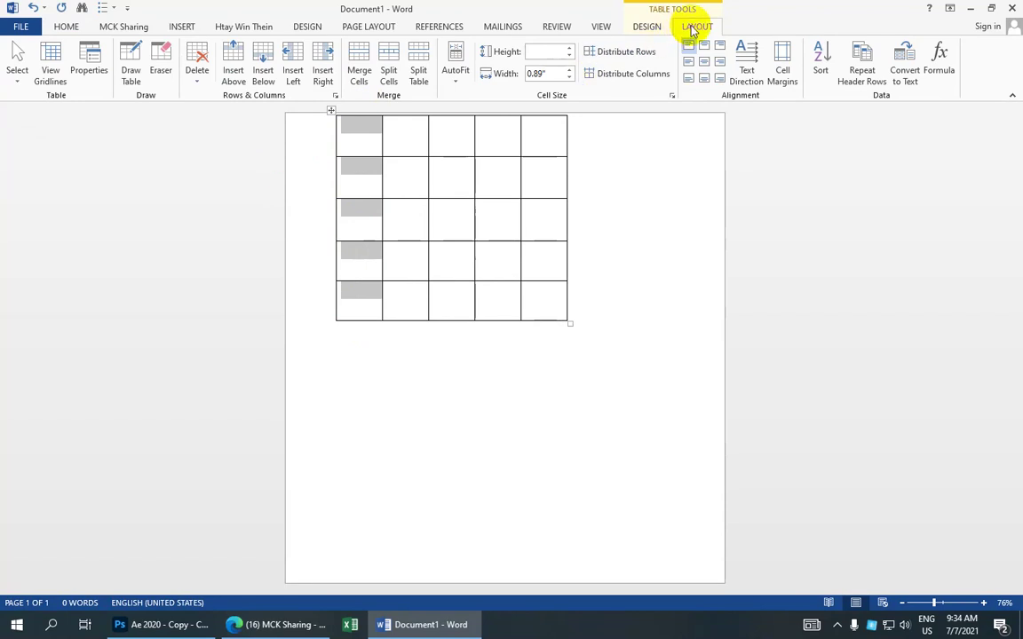
{"action": "left_click", "coordinate": [293, 55]}
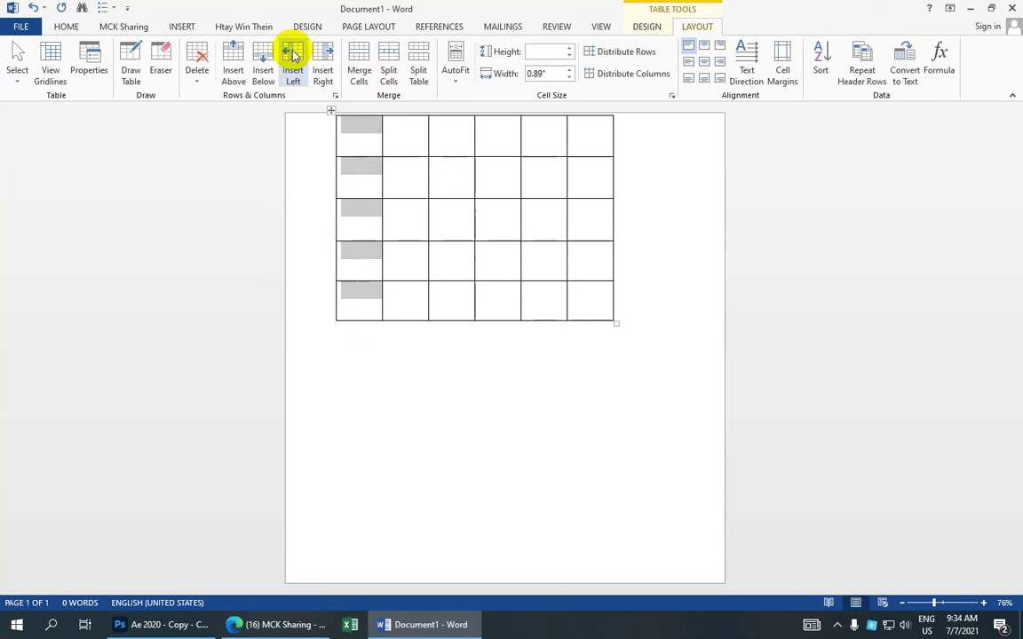
{"action": "left_click", "coordinate": [354, 148]}
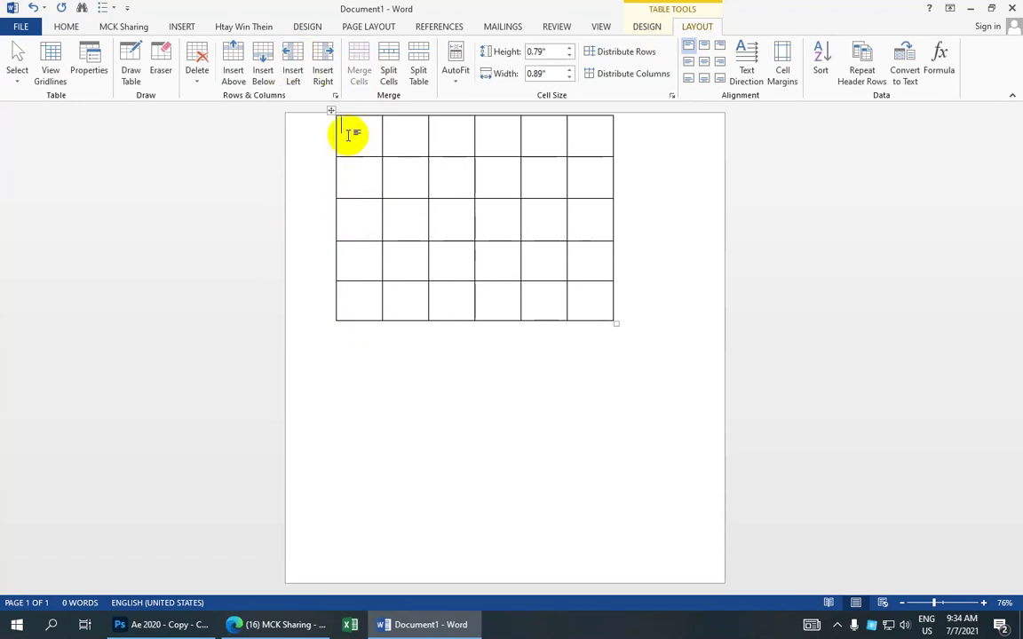
{"action": "left_click", "coordinate": [348, 194]}
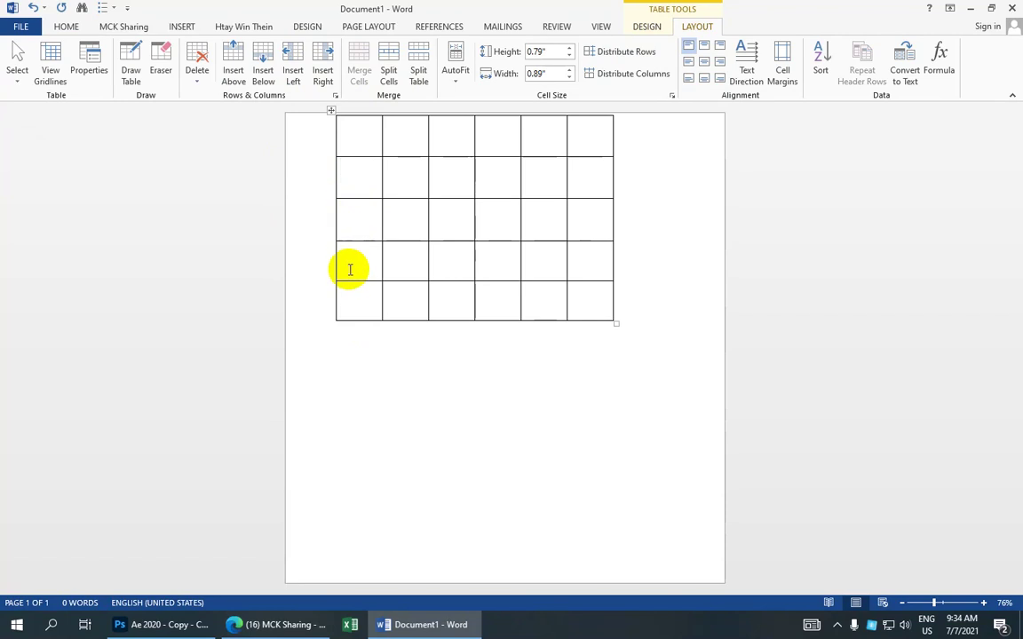
{"action": "left_click", "coordinate": [360, 306]}
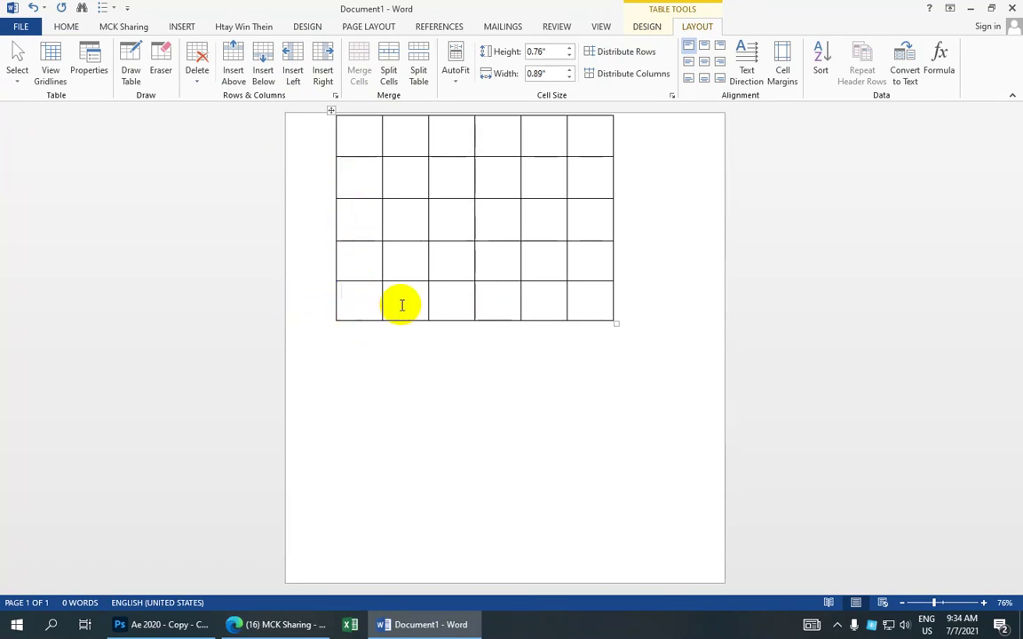
Step: Add a sixth empty row, then undo a trial Split Table to keep one table
{"action": "left_click", "coordinate": [615, 302]}
{"action": "key", "text": "Return"}
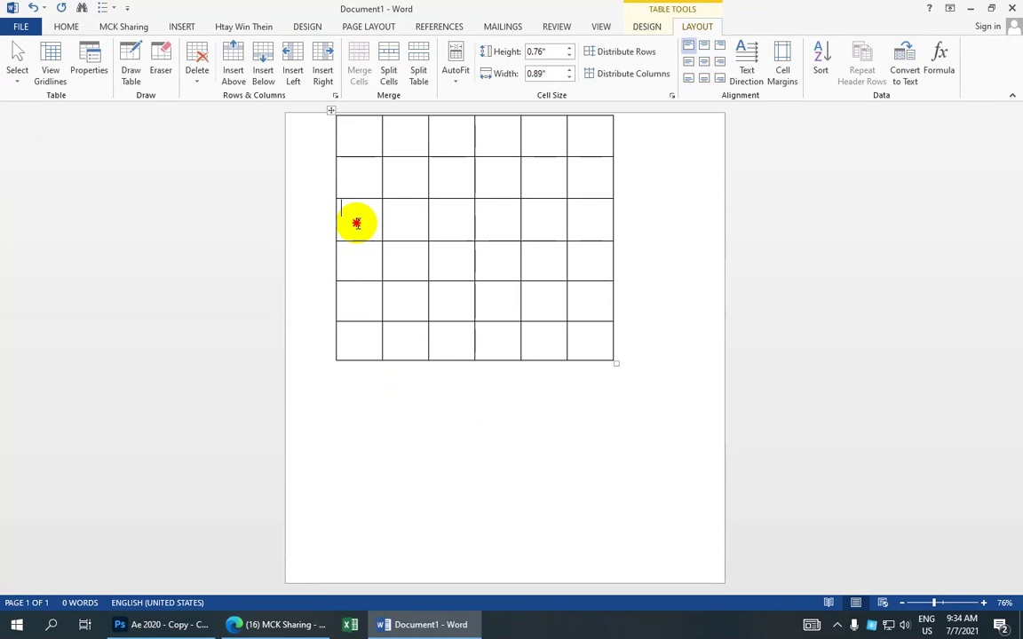
{"action": "left_click", "coordinate": [351, 218]}
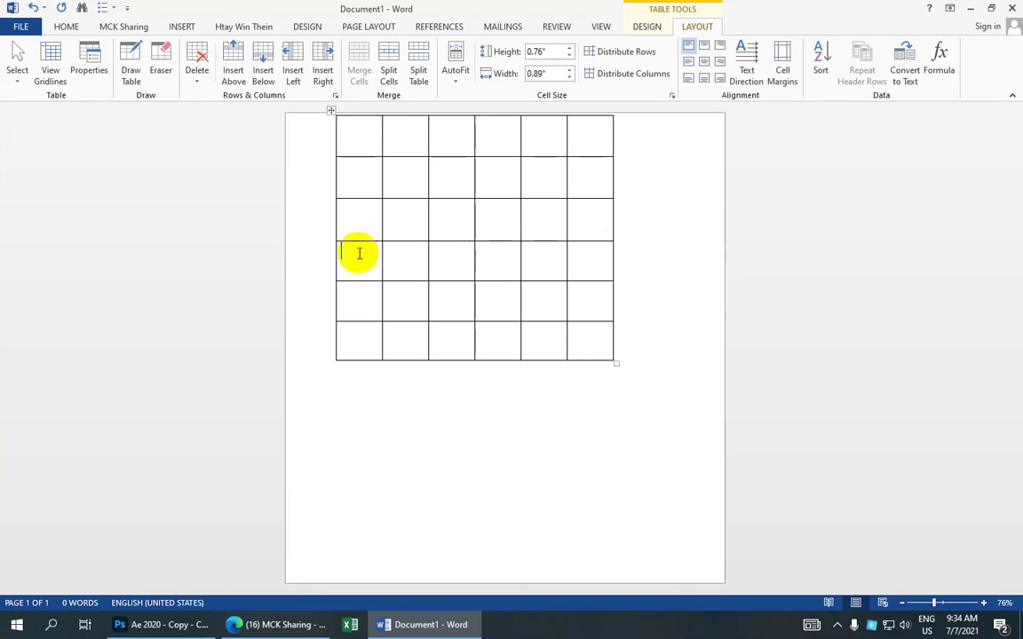
{"action": "left_click", "coordinate": [424, 69]}
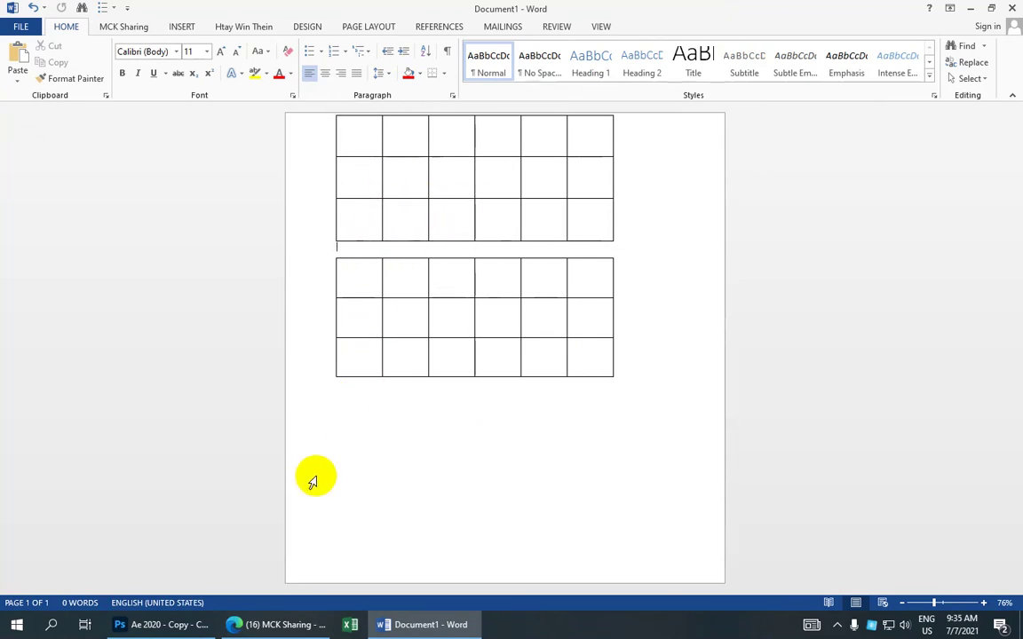
{"action": "key", "text": "ctrl+z"}
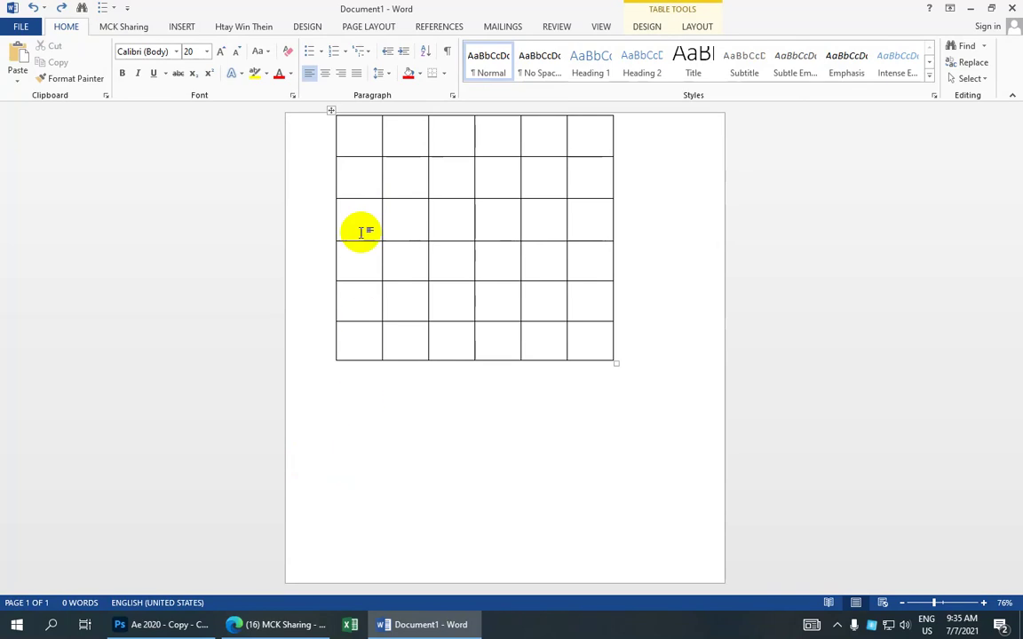
Step: Enter 55, 30, 25, 60 and 52 across the first five cells of row 2
{"action": "left_click", "coordinate": [372, 187]}
{"action": "left_click", "coordinate": [359, 138]}
{"action": "type", "text": "5"}
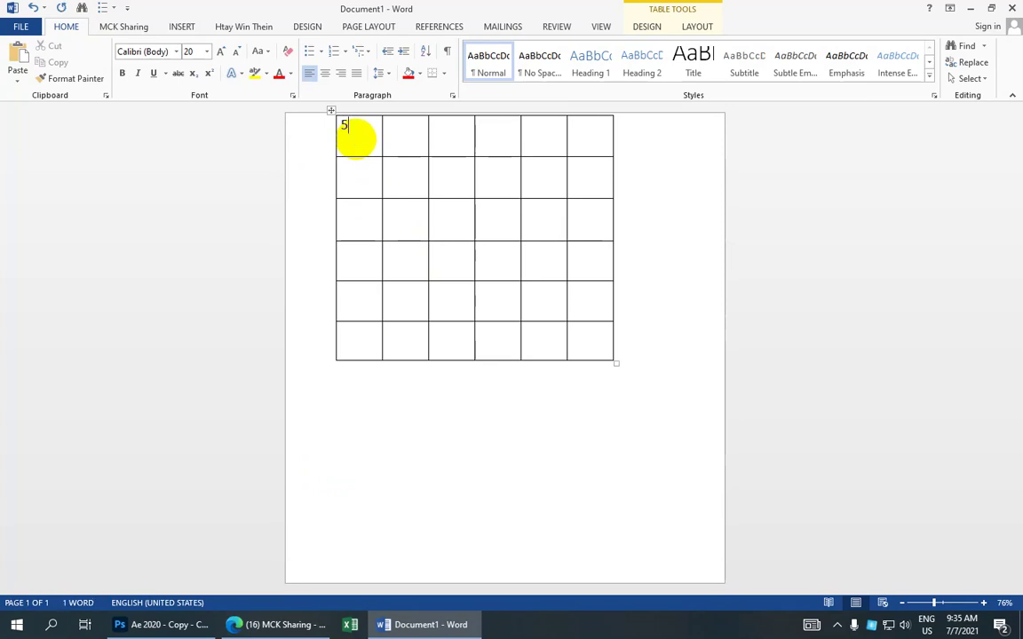
{"action": "key", "text": "BackSpace"}
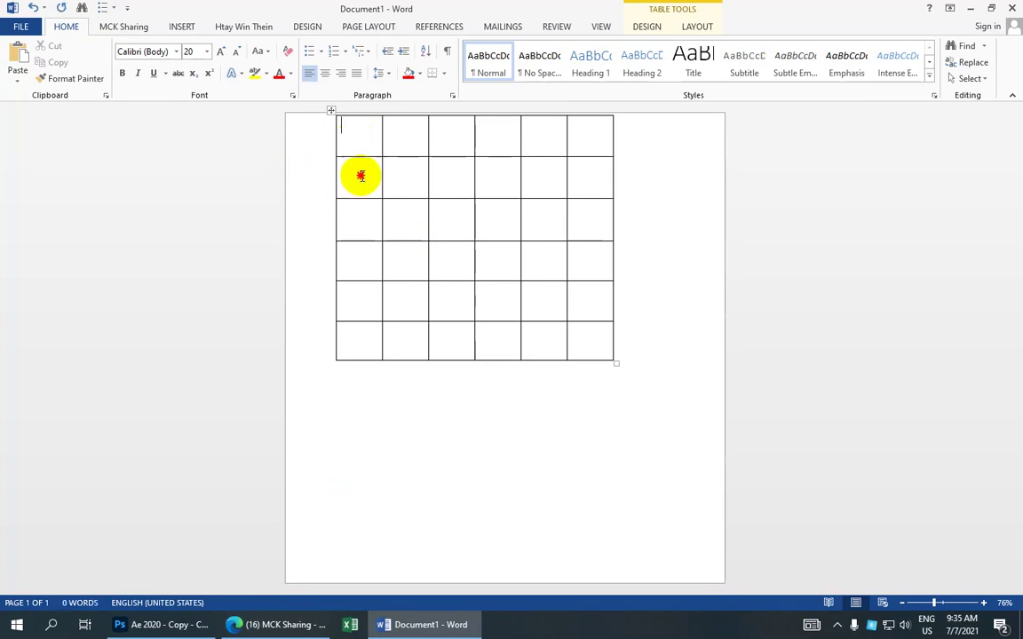
{"action": "left_click", "coordinate": [352, 176]}
{"action": "type", "text": "55"}
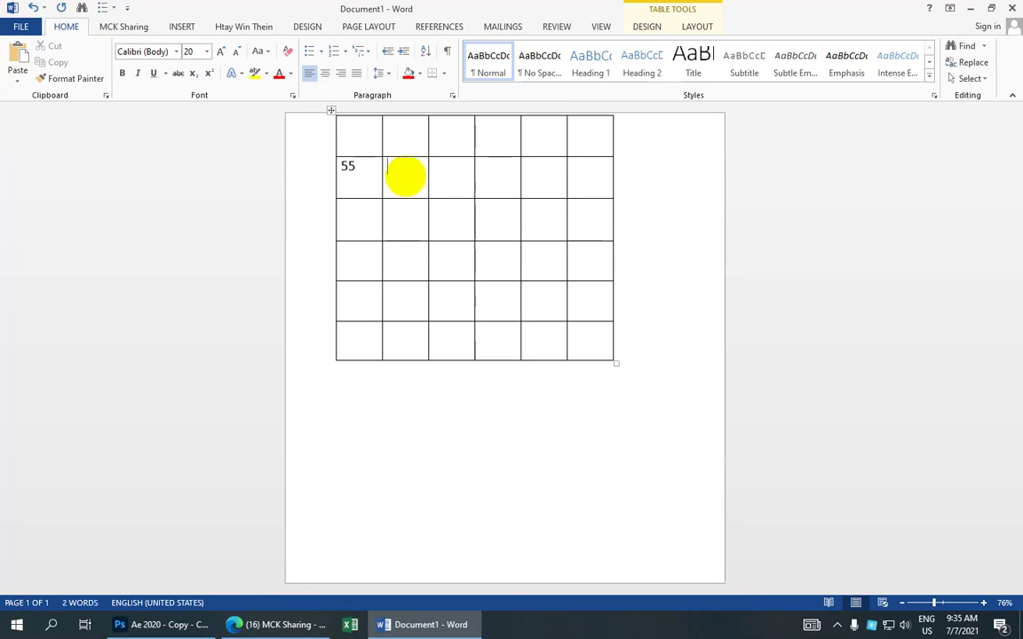
{"action": "type", "text": "30"}
{"action": "left_click", "coordinate": [455, 167]}
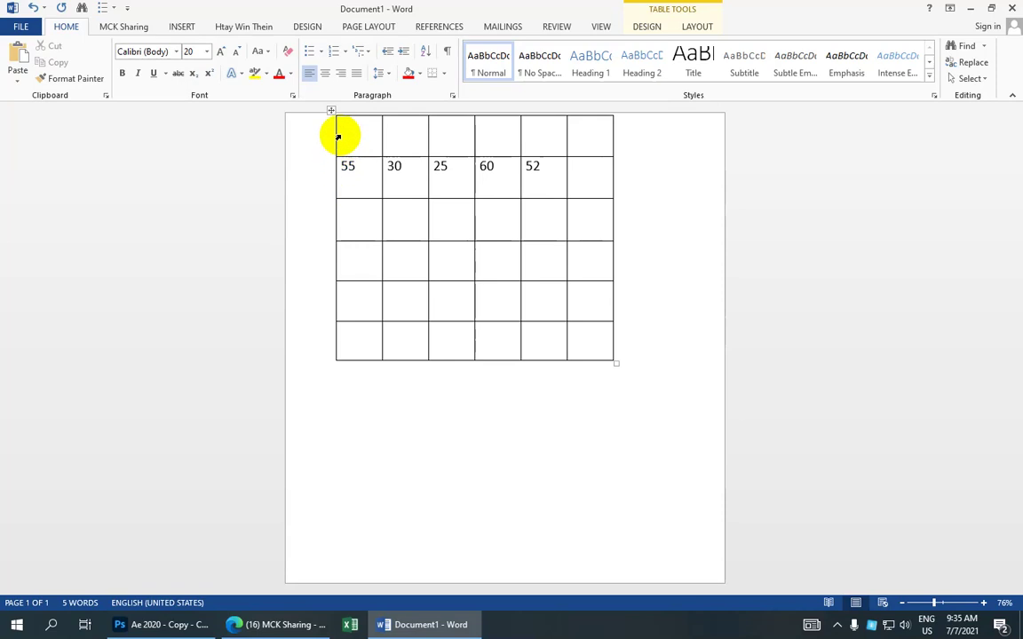
Step: Centre all cell contents horizontally and vertically across the whole table
{"action": "left_click", "coordinate": [337, 132]}
{"action": "left_click", "coordinate": [330, 109]}
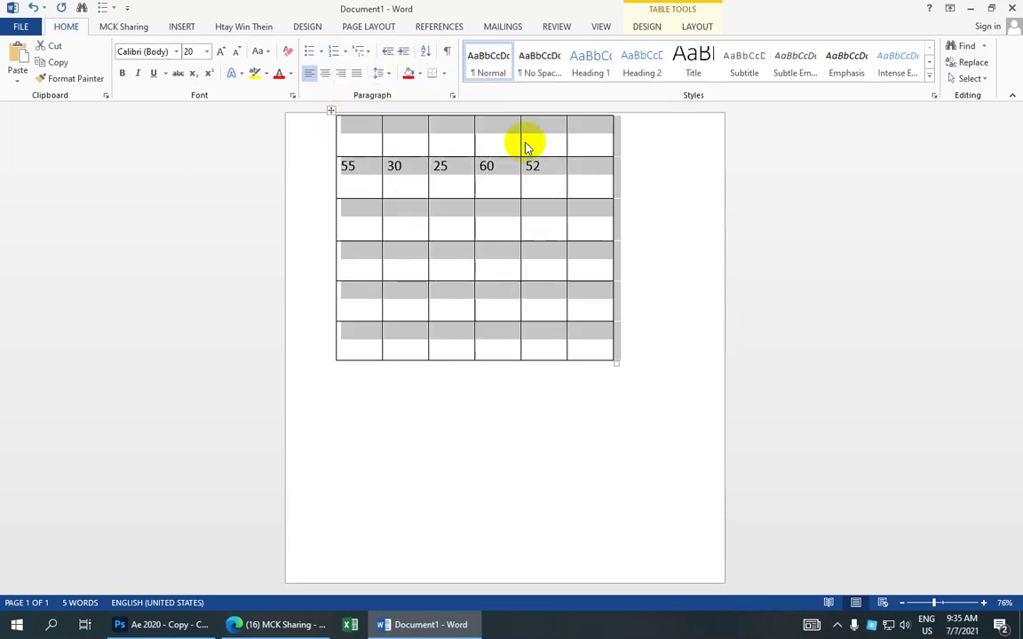
{"action": "left_click", "coordinate": [694, 27]}
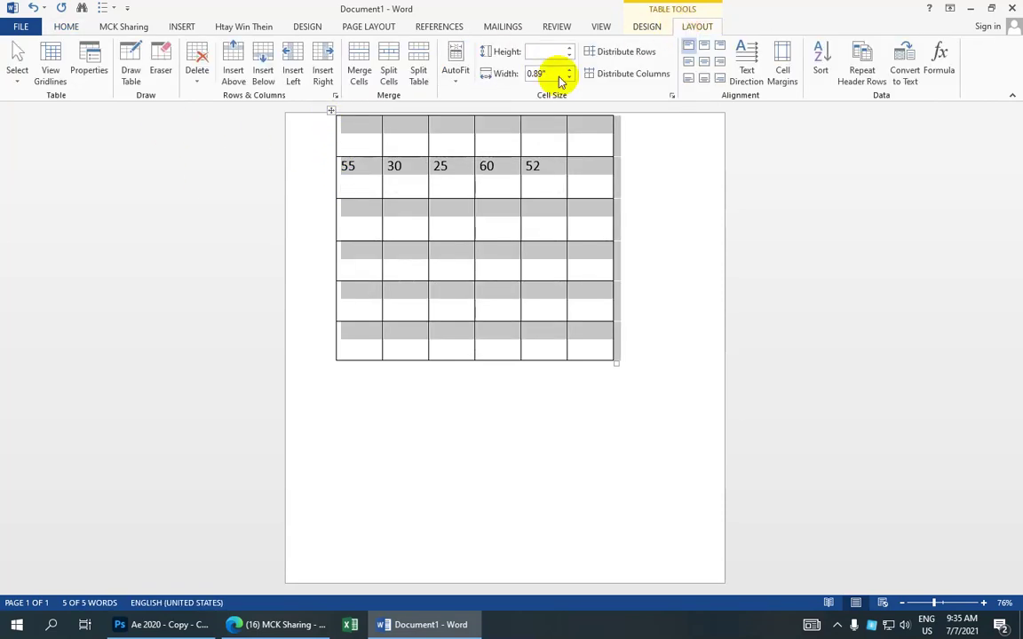
{"action": "left_click", "coordinate": [703, 66]}
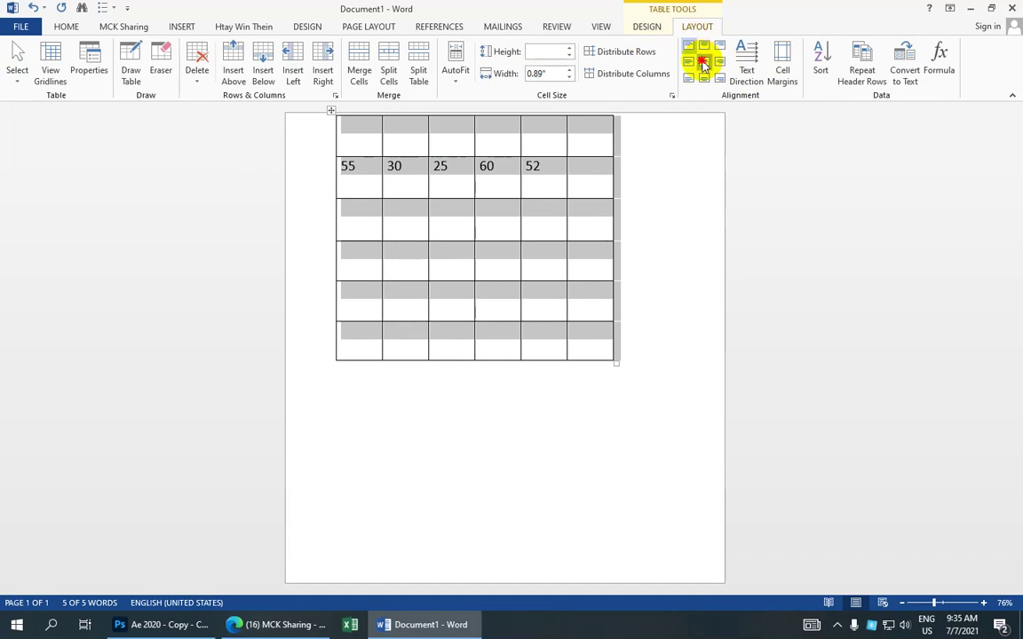
Step: Insert a =SUM(LEFT) formula in row 2's last cell, giving the total 222
{"action": "left_click", "coordinate": [571, 180]}
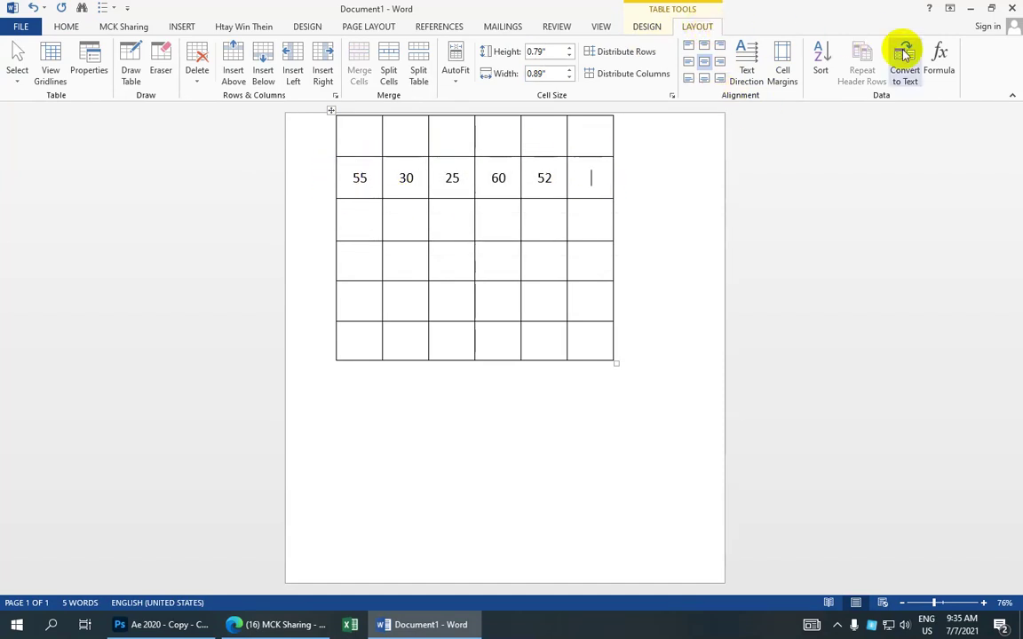
{"action": "left_click", "coordinate": [940, 61]}
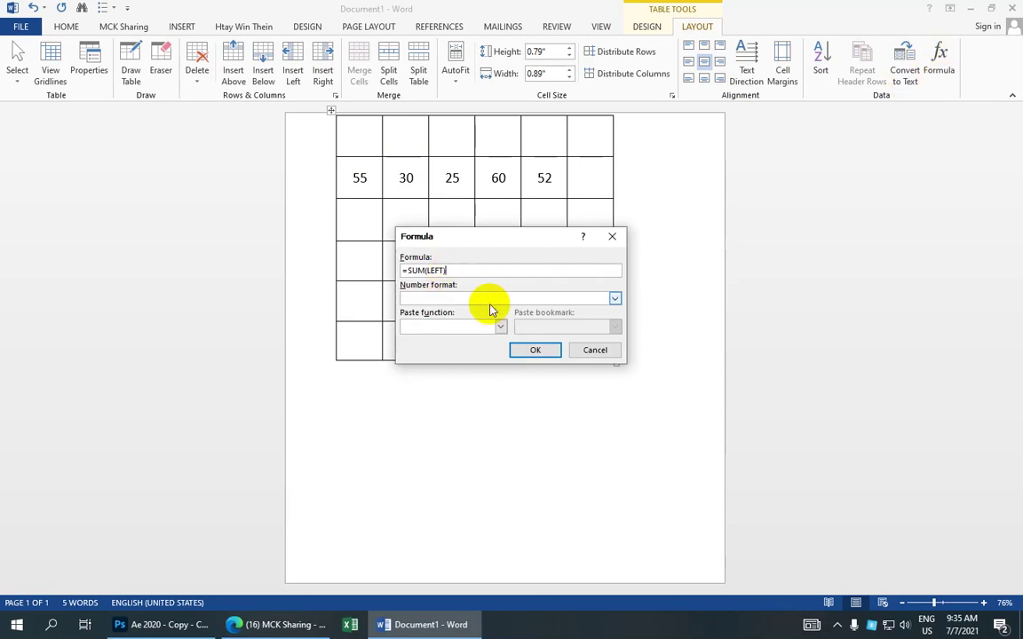
{"action": "left_click", "coordinate": [537, 352]}
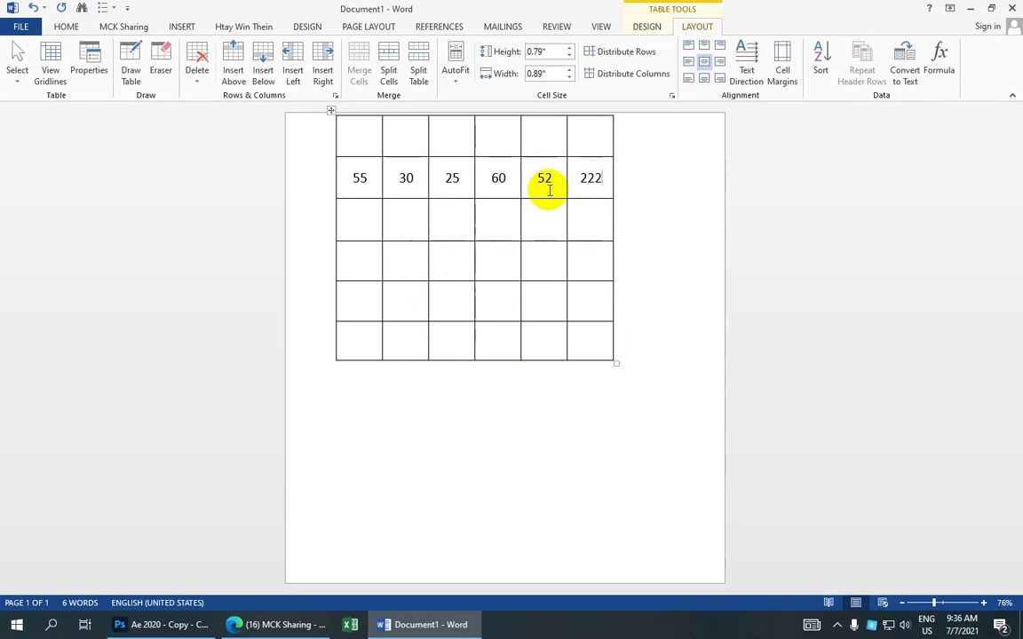
Step: Fill row 3 with 30, 20, 10, 5, 70 and row 4 with 30, 22, 45, 54, 30
{"action": "left_click", "coordinate": [365, 212]}
{"action": "type", "text": "3"}
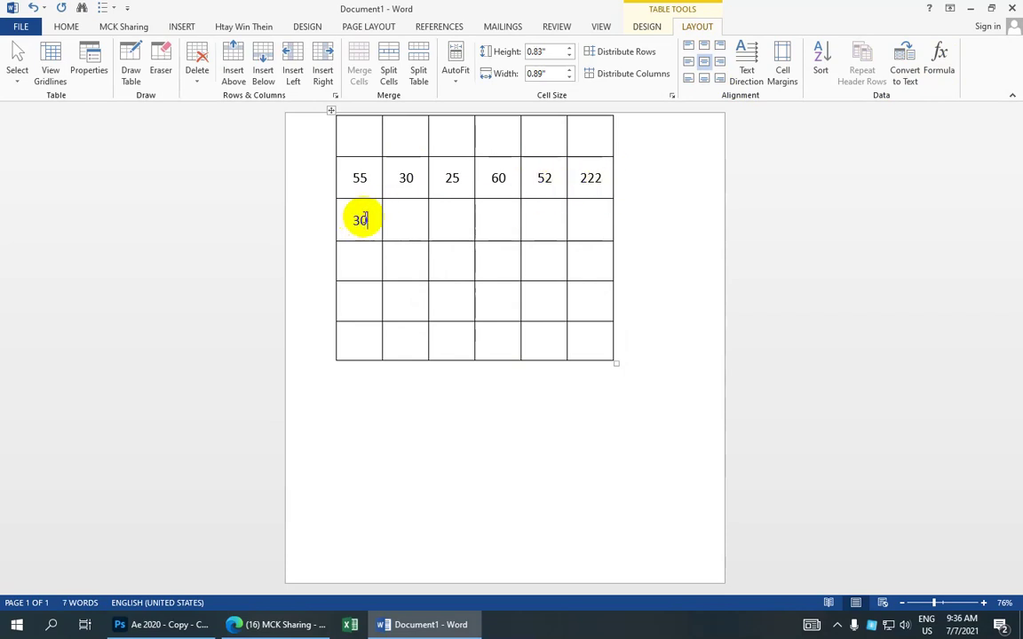
{"action": "type", "text": "0"}
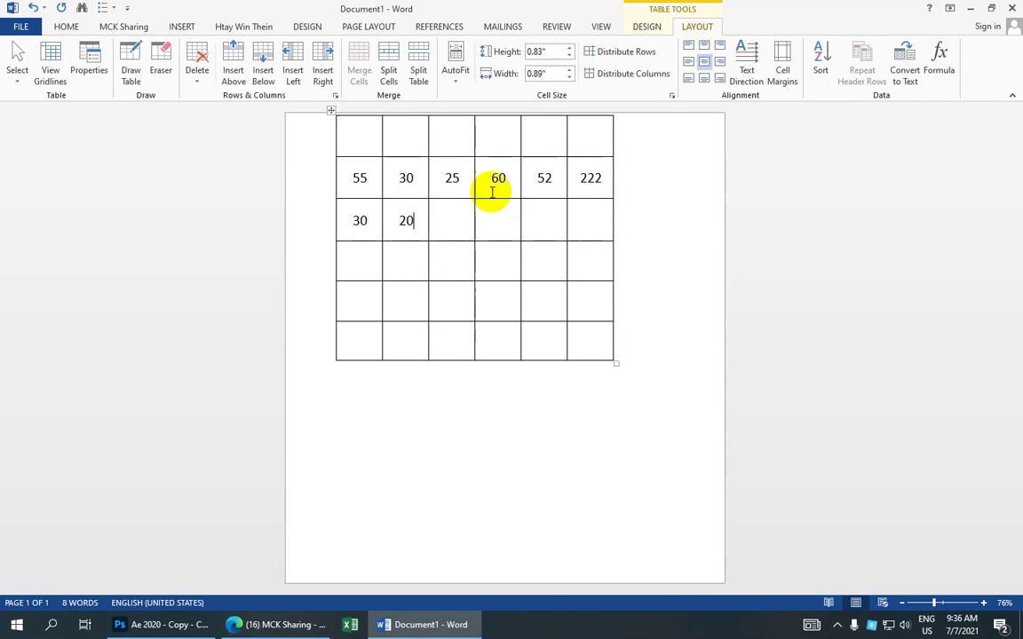
{"action": "left_click", "coordinate": [447, 234]}
{"action": "type", "text": "0"}
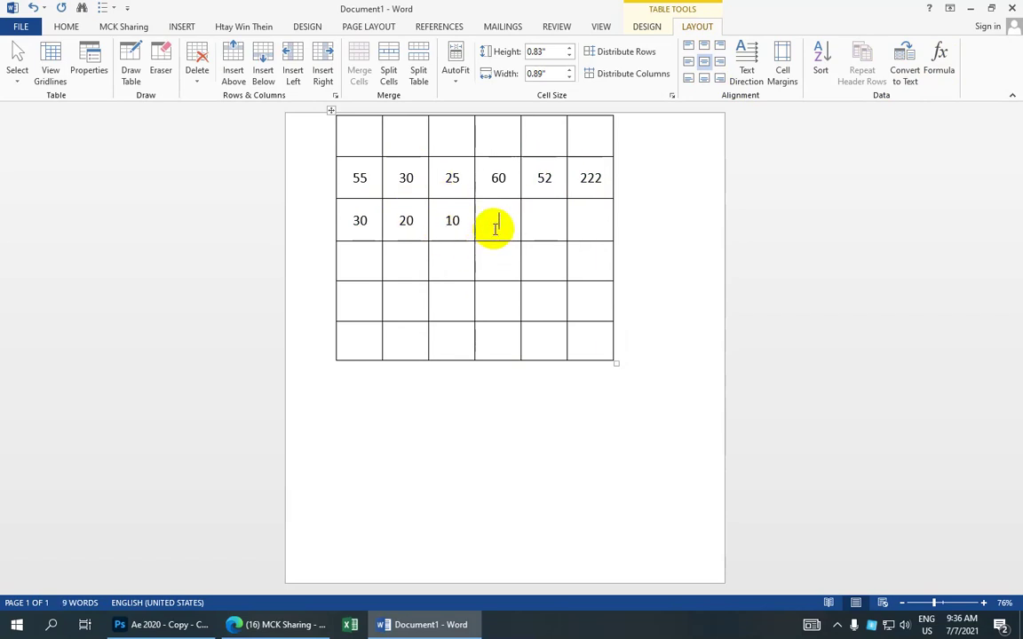
{"action": "type", "text": "5"}
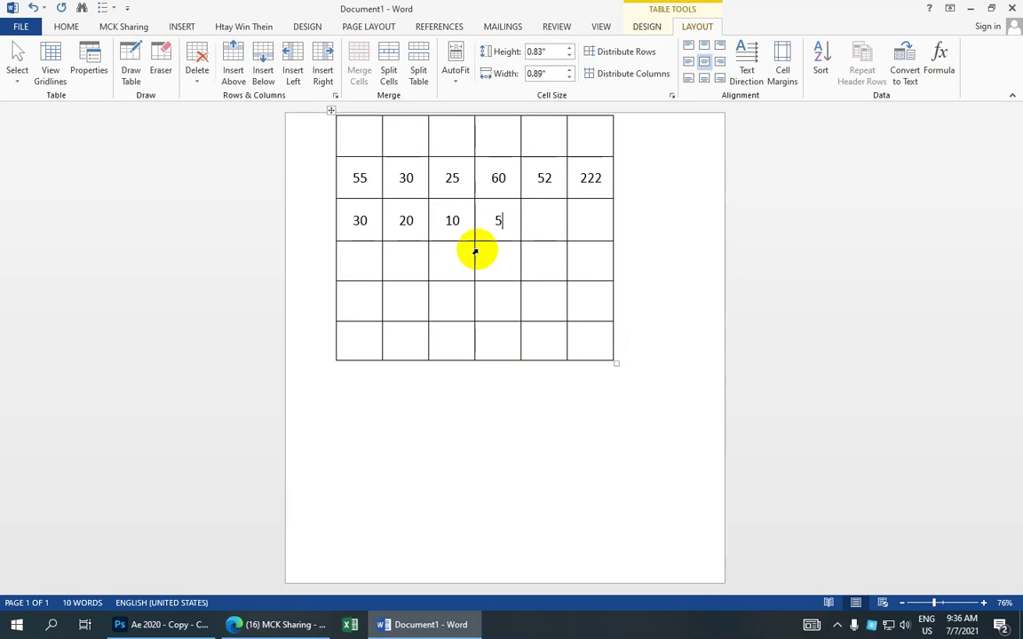
{"action": "left_click", "coordinate": [551, 220]}
{"action": "type", "text": "70"}
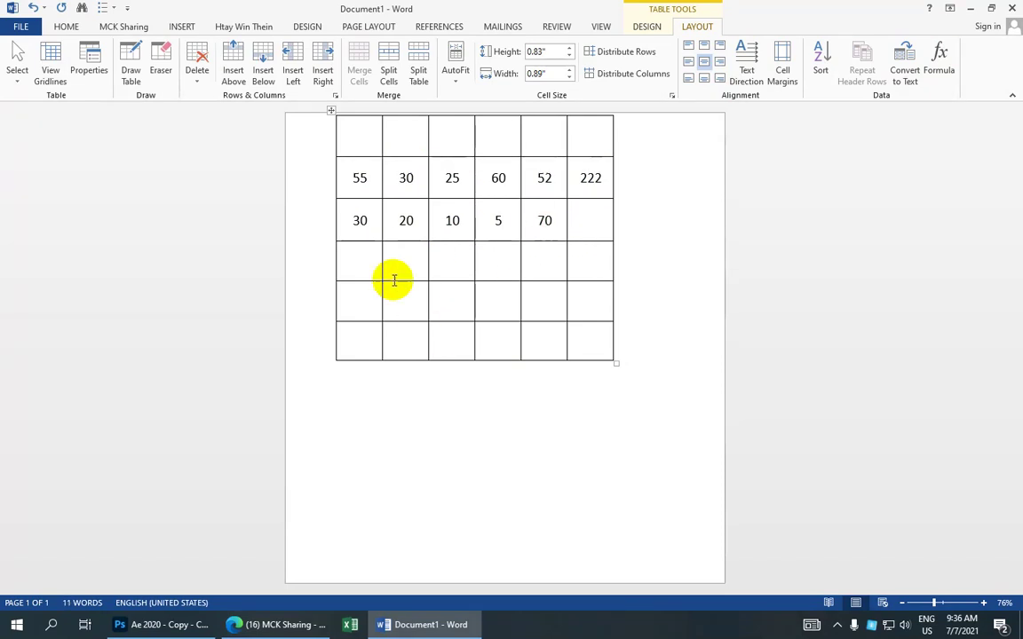
{"action": "left_click", "coordinate": [358, 258]}
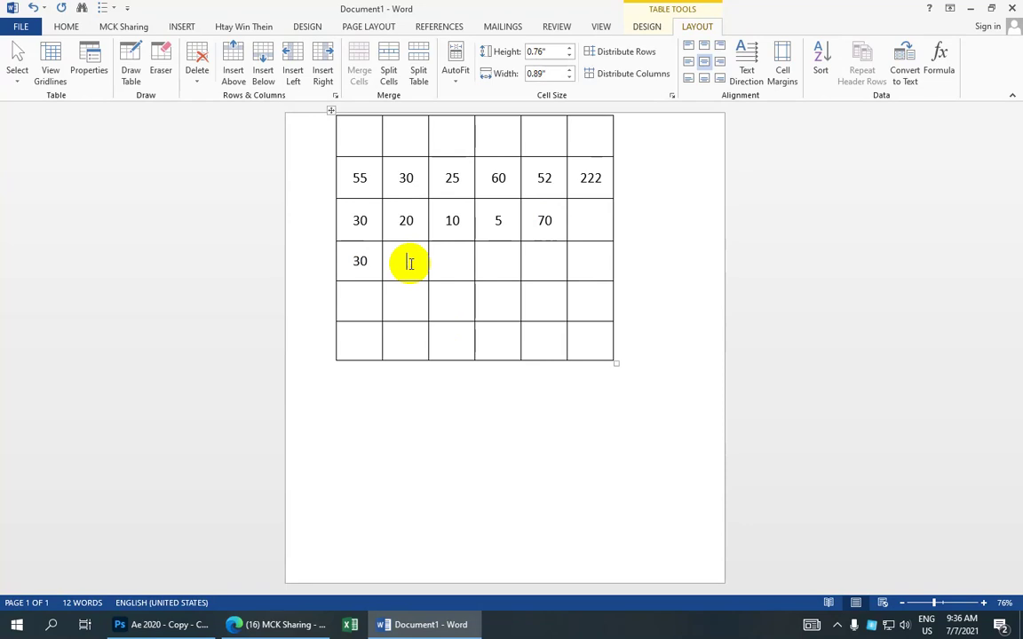
{"action": "type", "text": "22"}
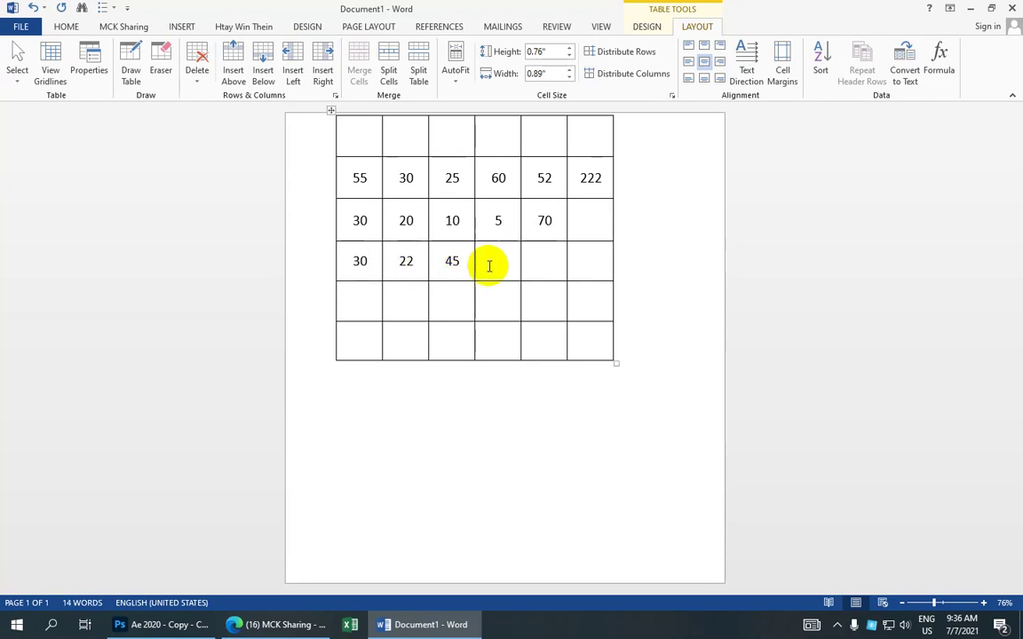
{"action": "left_click", "coordinate": [488, 266]}
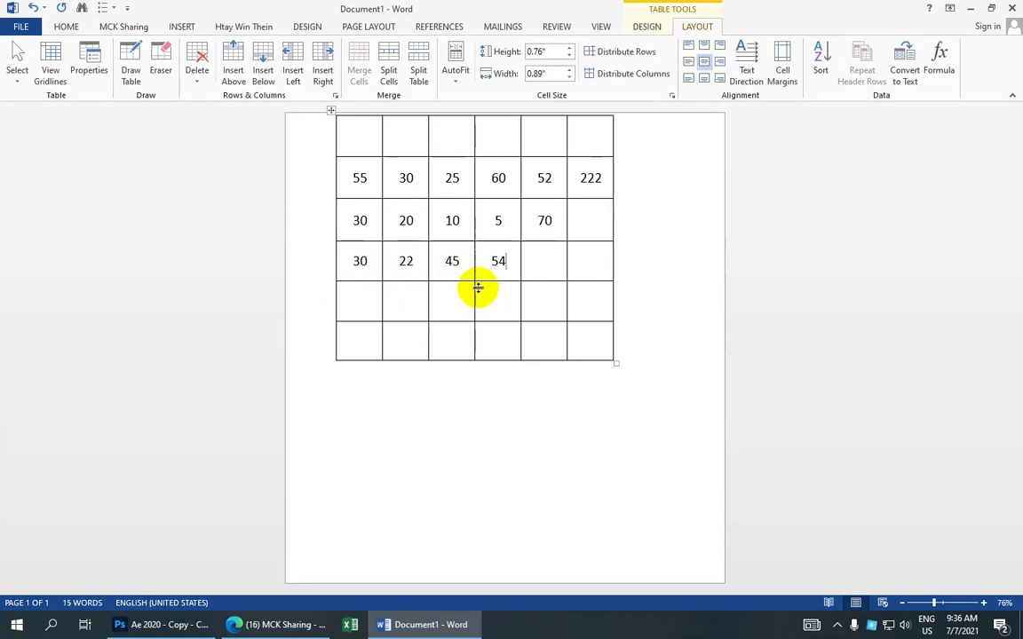
{"action": "left_click", "coordinate": [541, 267]}
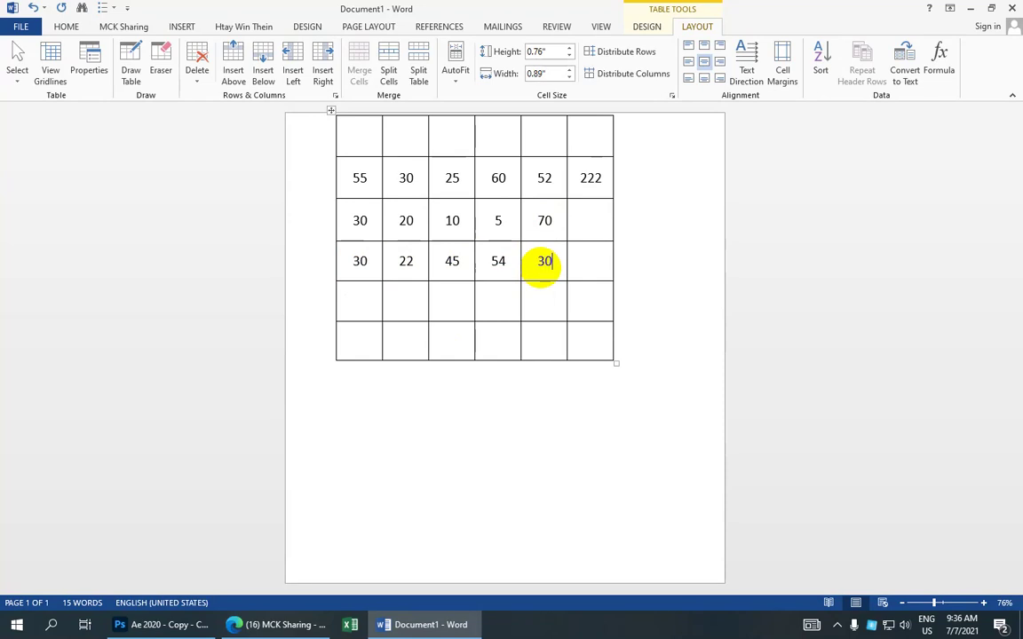
Step: Fill row 5 with 20, 30, 52, 63 and 60
{"action": "left_click", "coordinate": [349, 307]}
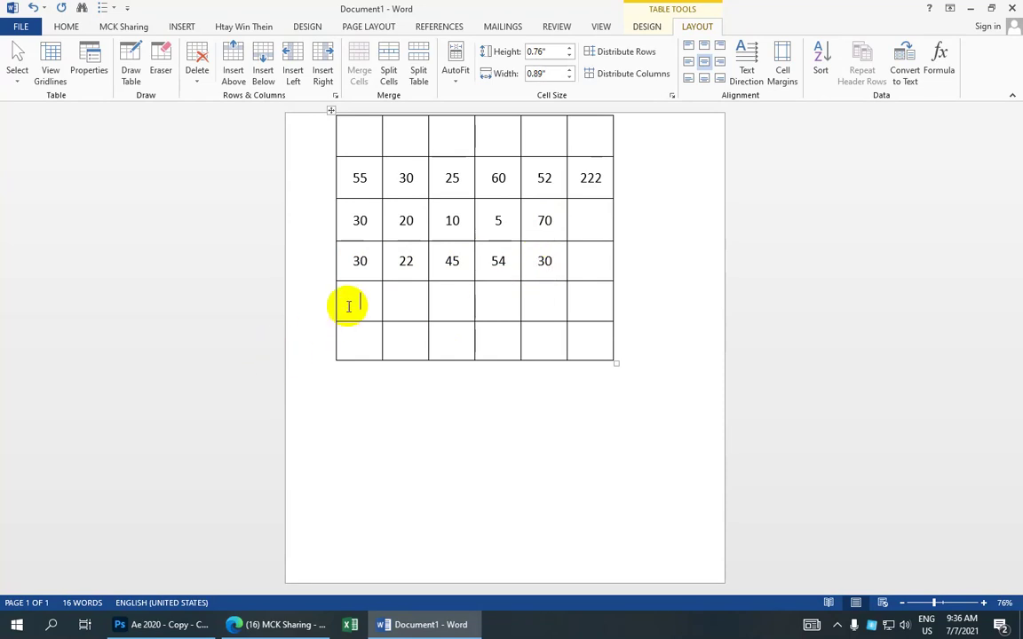
{"action": "key", "text": "Tab"}
{"action": "type", "text": "30"}
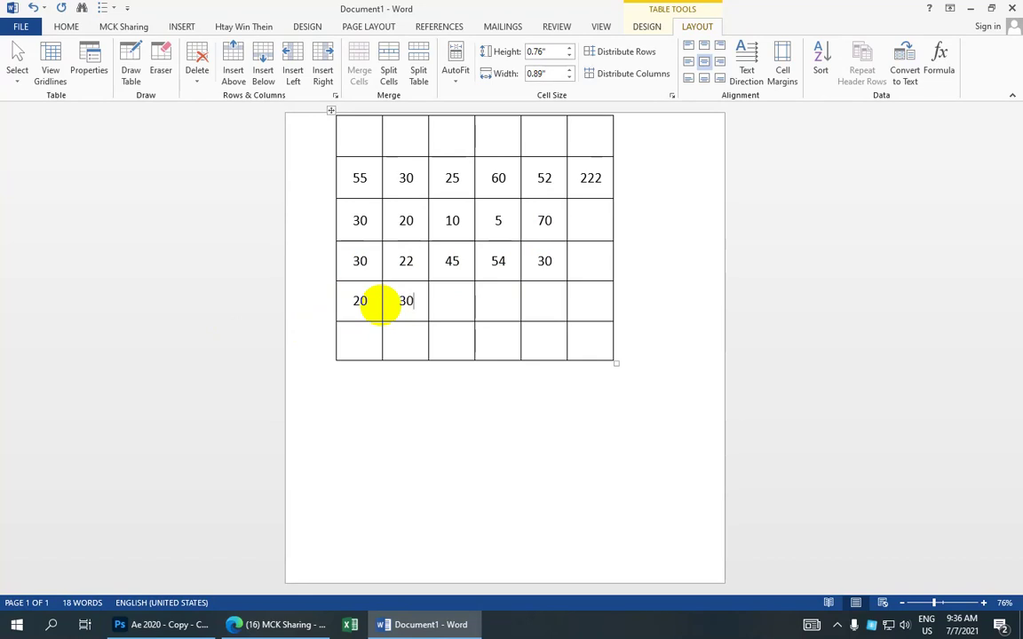
{"action": "left_click", "coordinate": [459, 297]}
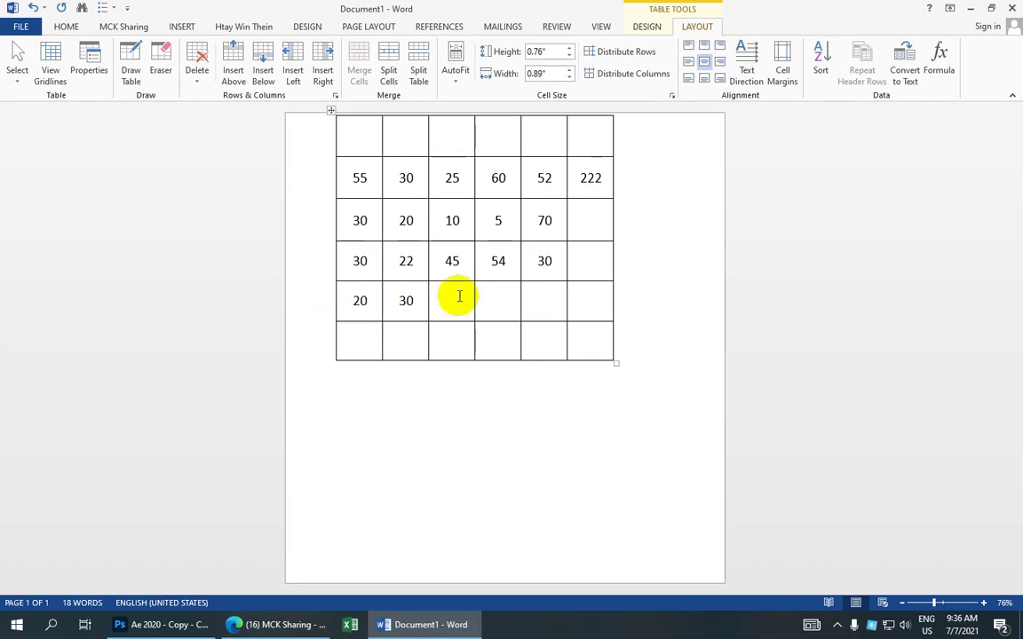
{"action": "type", "text": "52"}
{"action": "left_click", "coordinate": [508, 302]}
{"action": "type", "text": "63"}
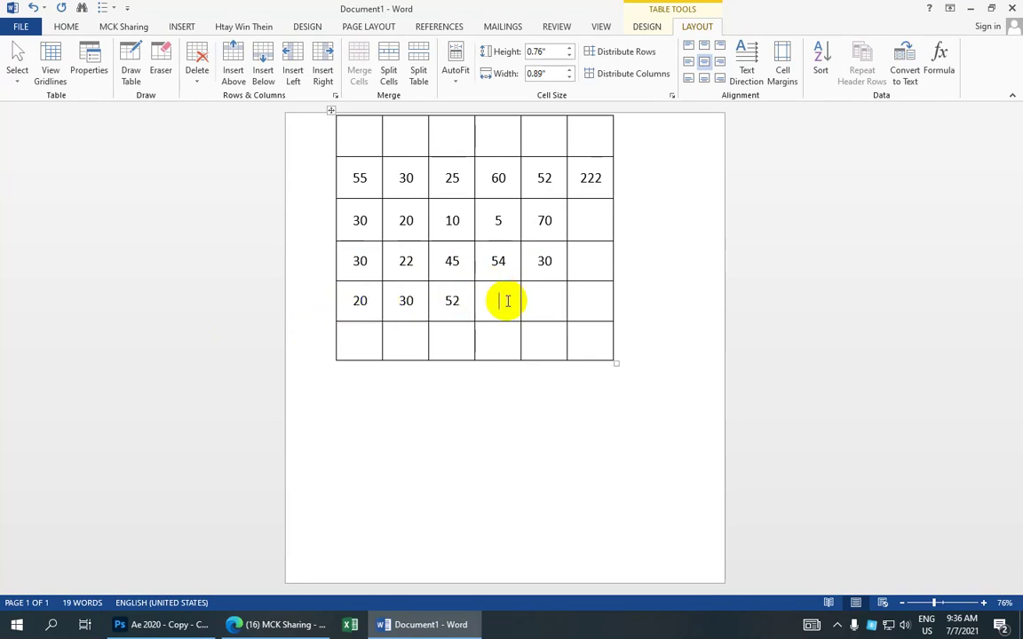
{"action": "left_click", "coordinate": [558, 312]}
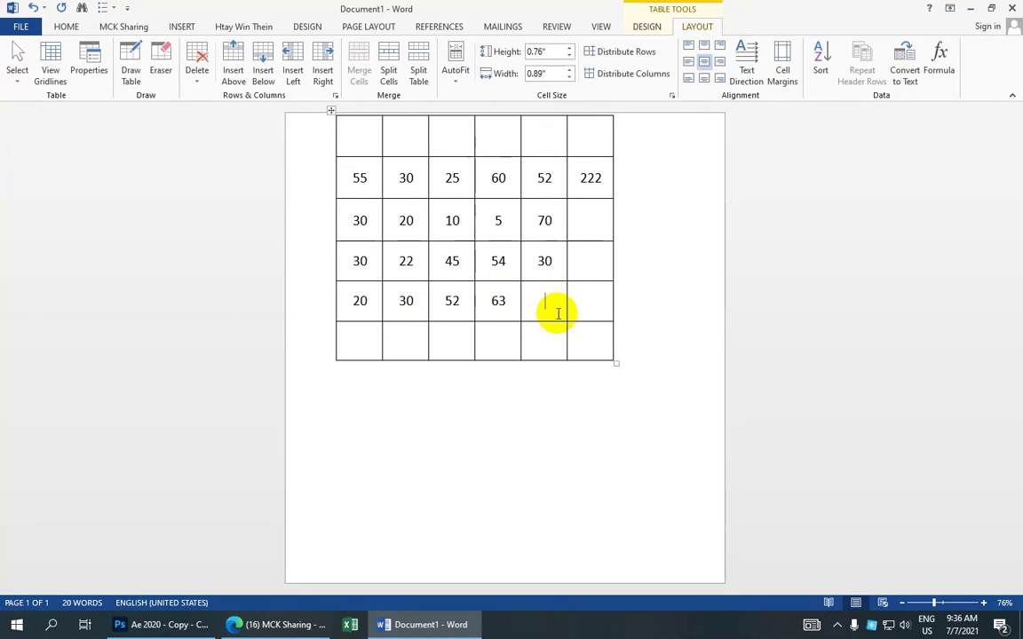
{"action": "type", "text": "60"}
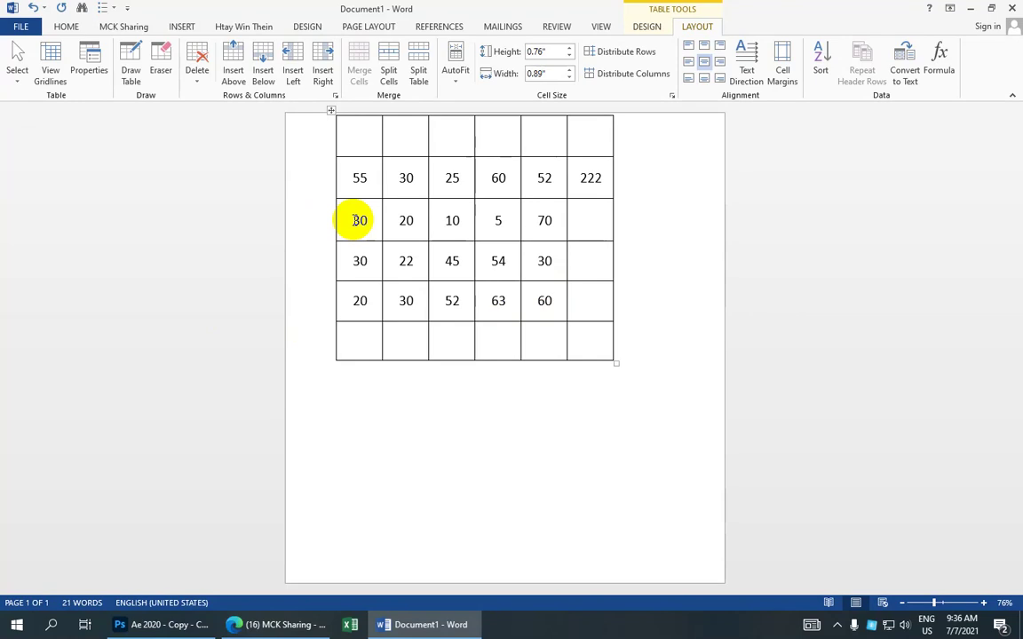
Step: Add a =SUM(LEFT) formula at the end of row 3, giving 135
{"action": "left_click", "coordinate": [582, 221]}
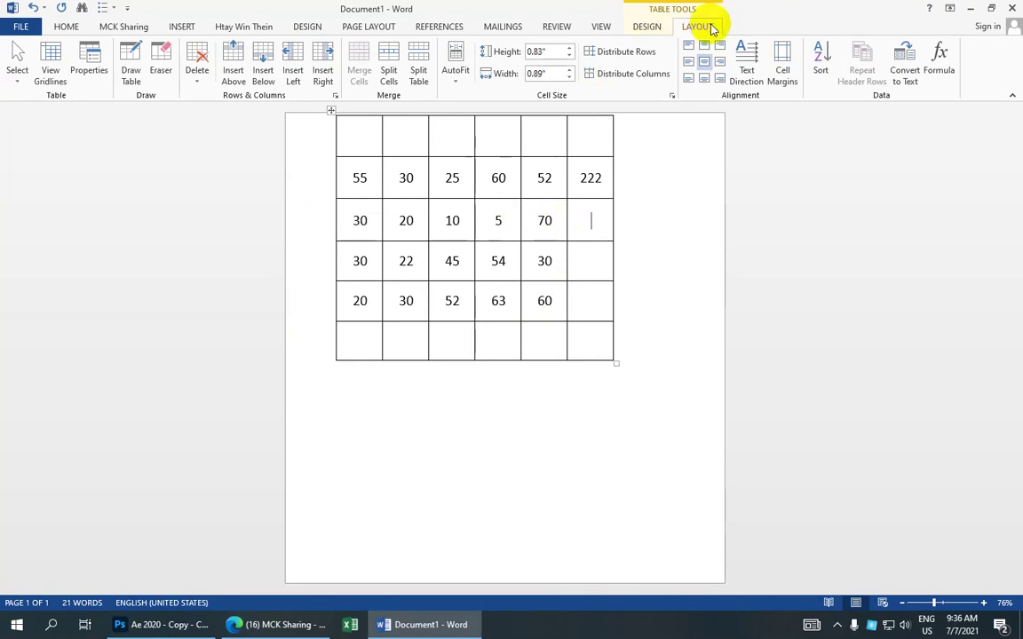
{"action": "left_click", "coordinate": [947, 73]}
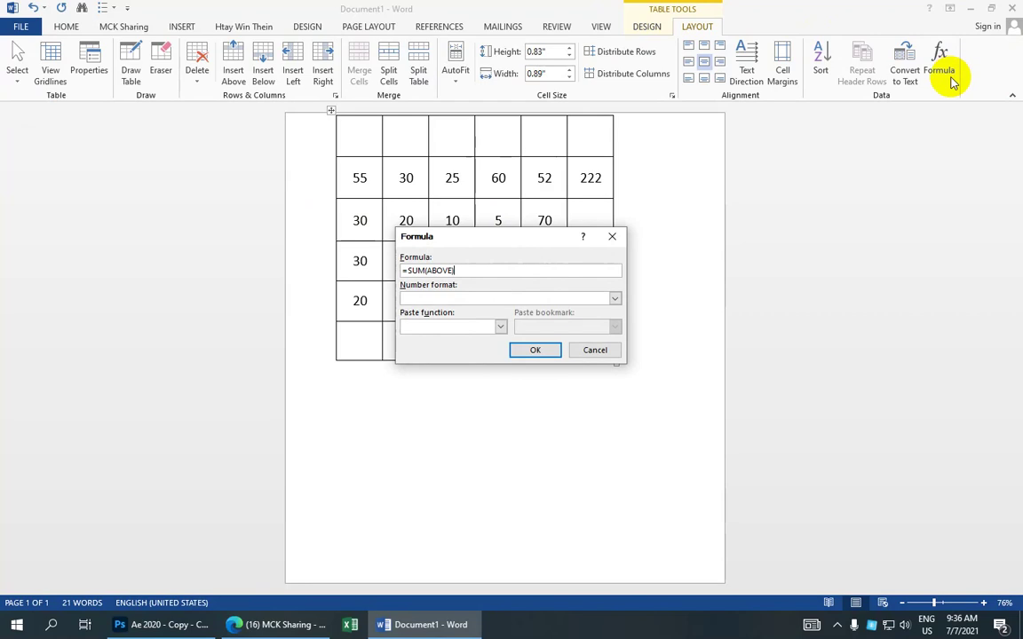
{"action": "left_click", "coordinate": [451, 271]}
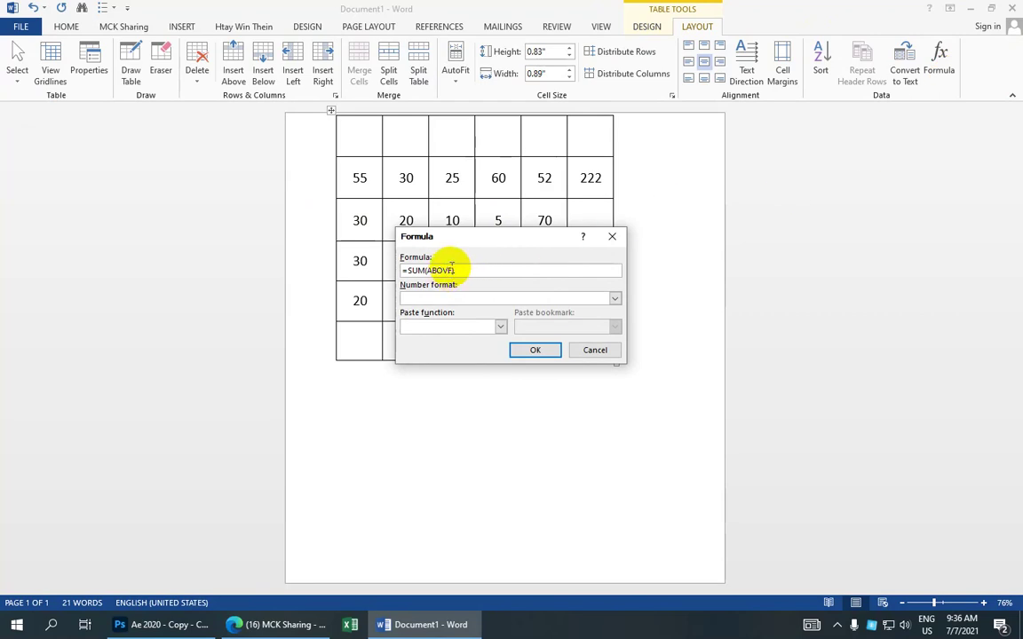
{"action": "double_click", "coordinate": [444, 270]}
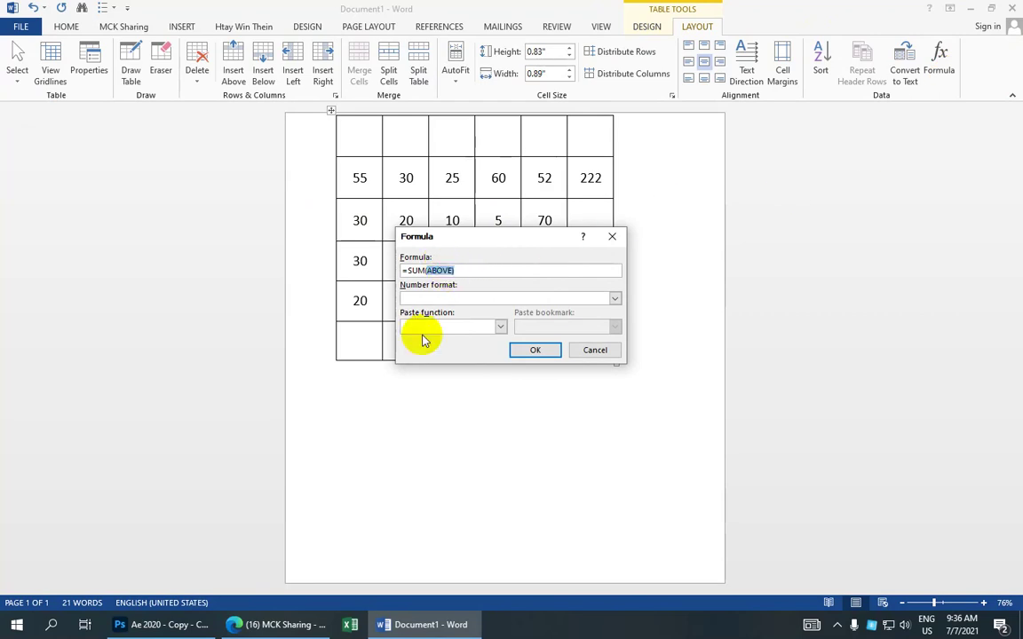
{"action": "type", "text": "Left"}
{"action": "type", "text": ")"}
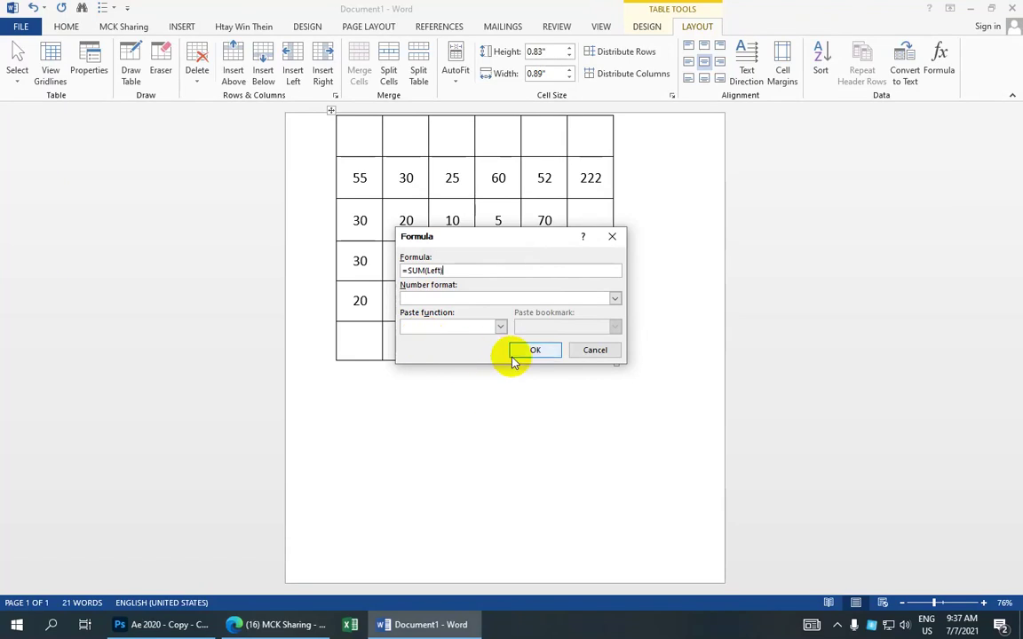
{"action": "left_click", "coordinate": [522, 352]}
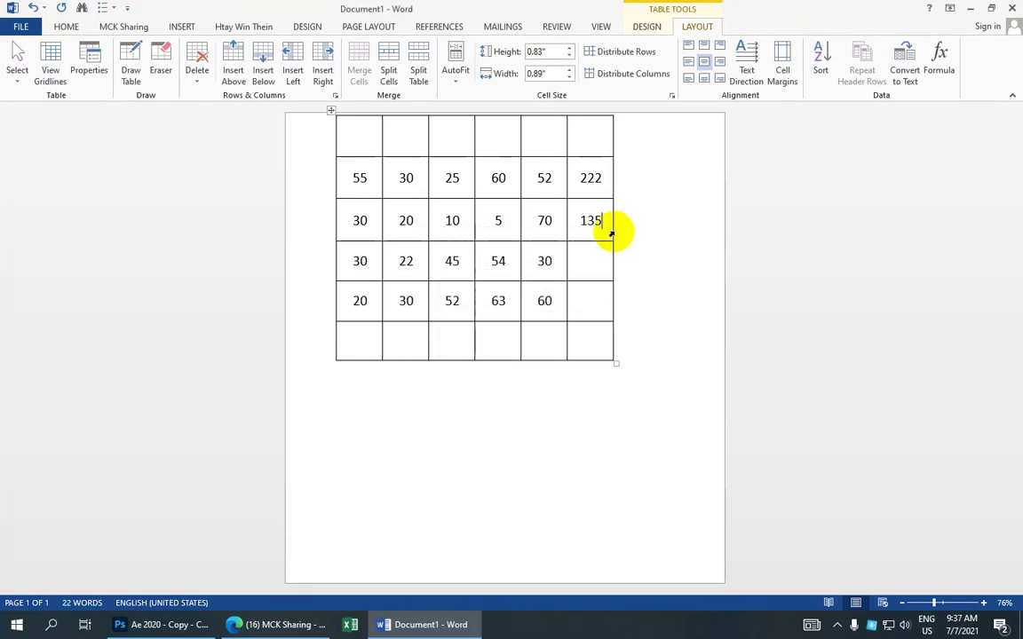
Step: Add a =SUM(LEFT) formula at the end of row 4, giving 181
{"action": "left_click", "coordinate": [568, 258]}
{"action": "left_click", "coordinate": [936, 67]}
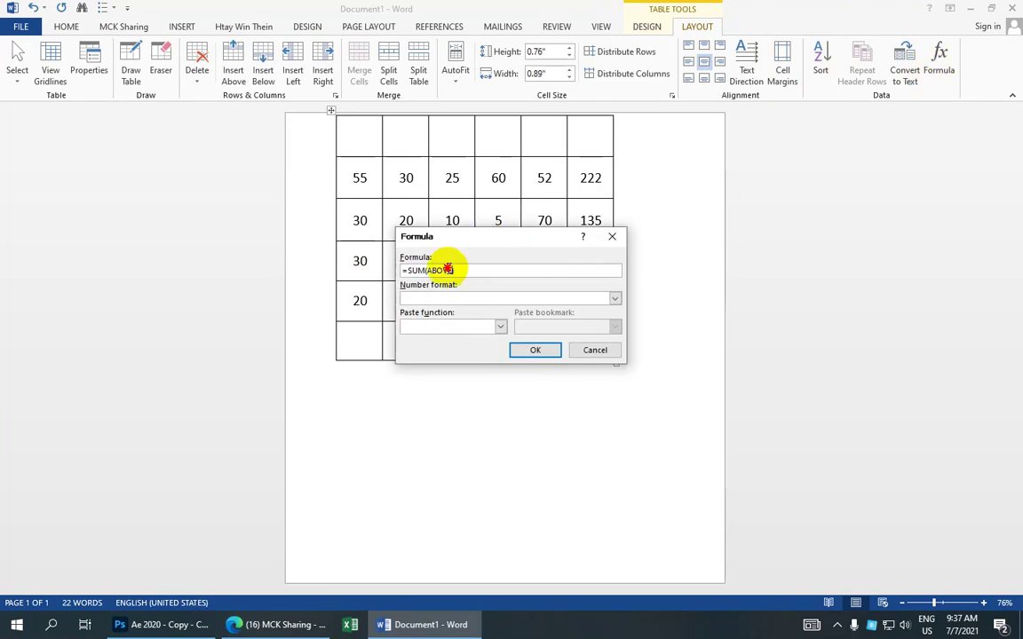
{"action": "left_click_drag", "start_coordinate": [453, 270], "coordinate": [424, 270]}
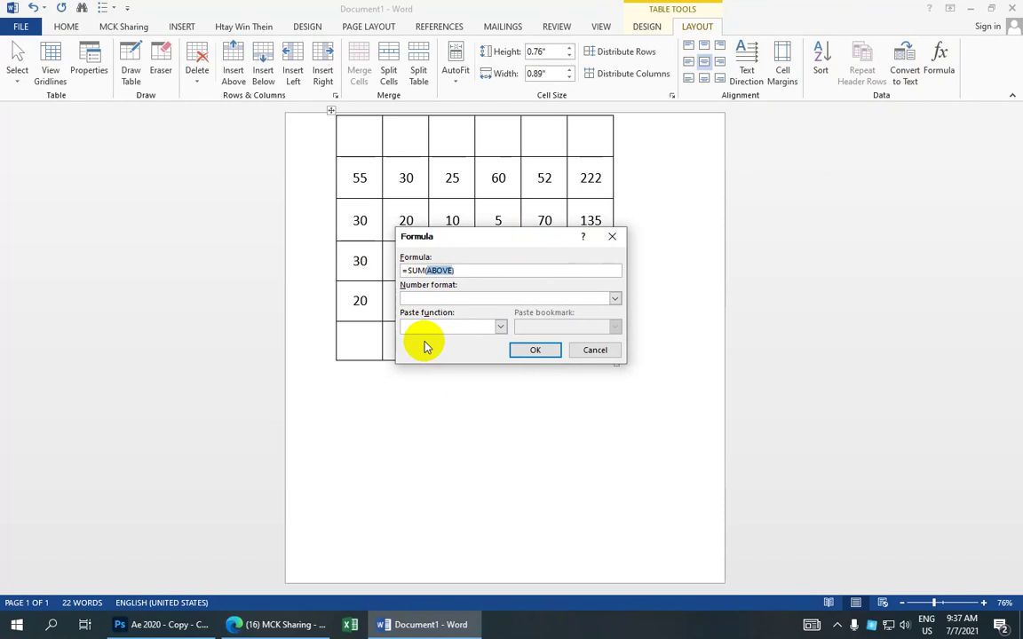
{"action": "type", "text": "L"}
{"action": "type", "text": "e"}
{"action": "type", "text": ")"}
{"action": "left_click", "coordinate": [537, 351]}
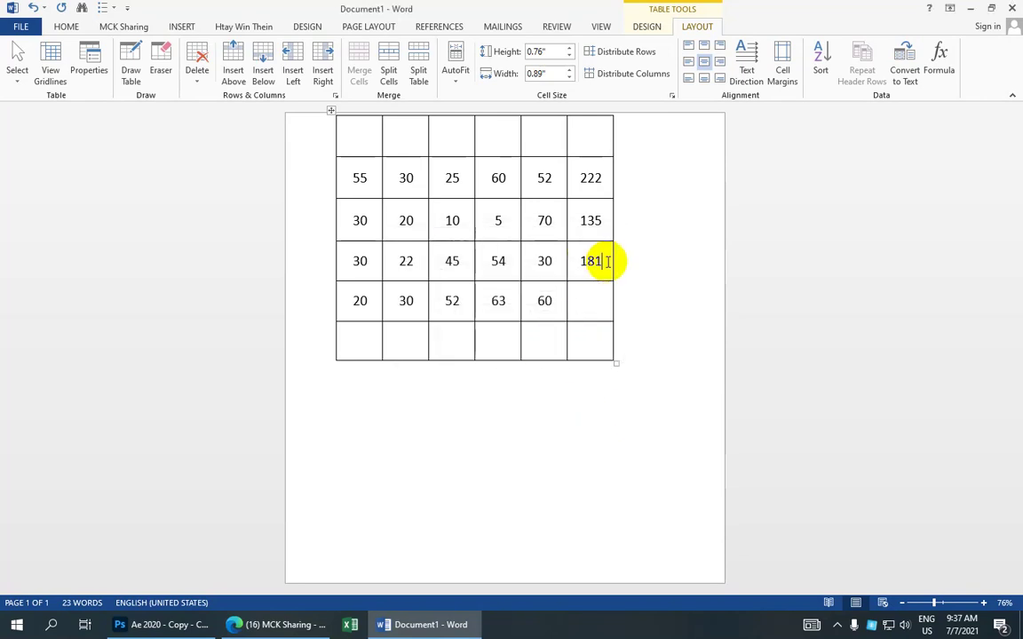
Step: Add a =SUM(LEFT) formula at the end of row 5, giving 225
{"action": "left_click", "coordinate": [581, 310]}
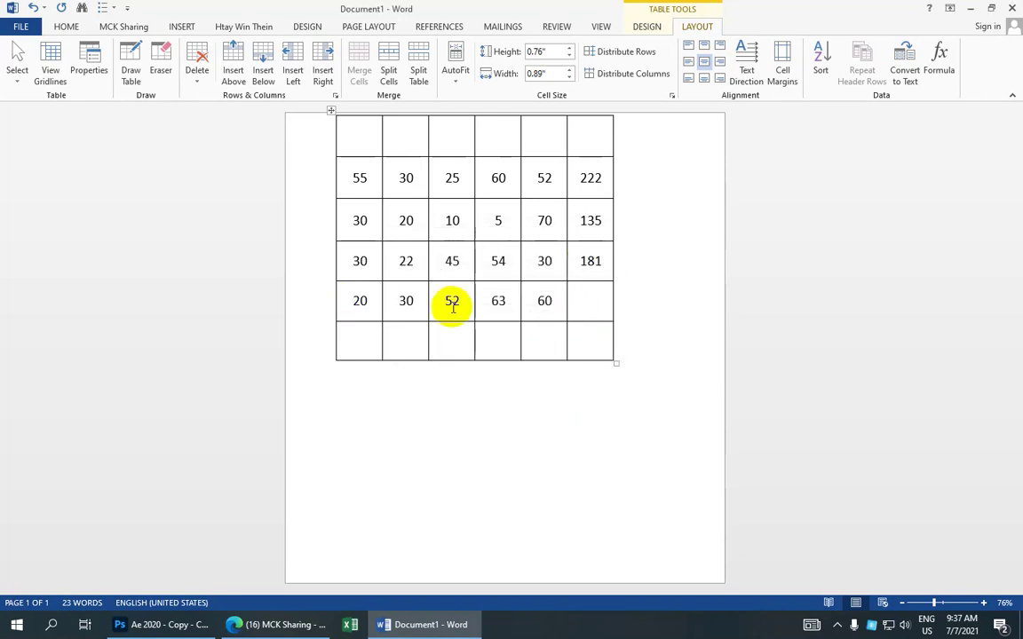
{"action": "left_click", "coordinate": [937, 61]}
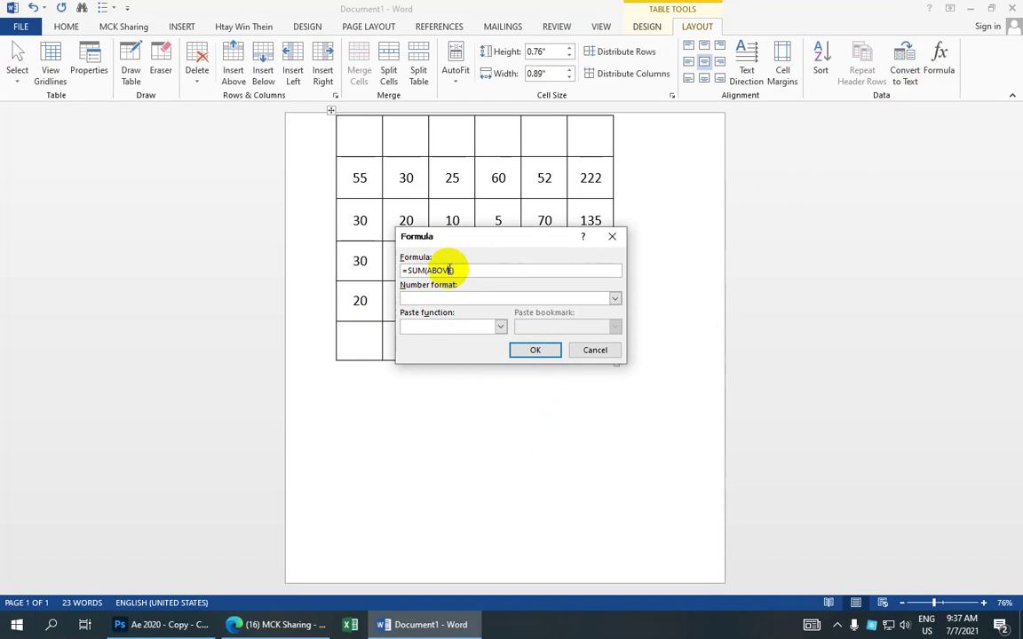
{"action": "left_click_drag", "start_coordinate": [453, 269], "coordinate": [427, 270]}
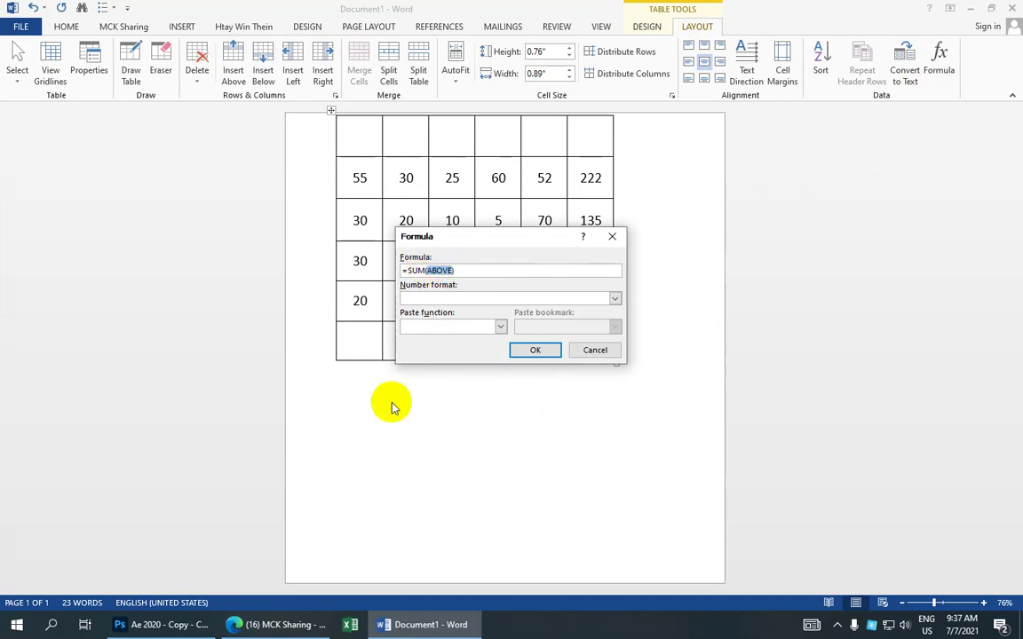
{"action": "type", "text": "Left"}
{"action": "type", "text": ")"}
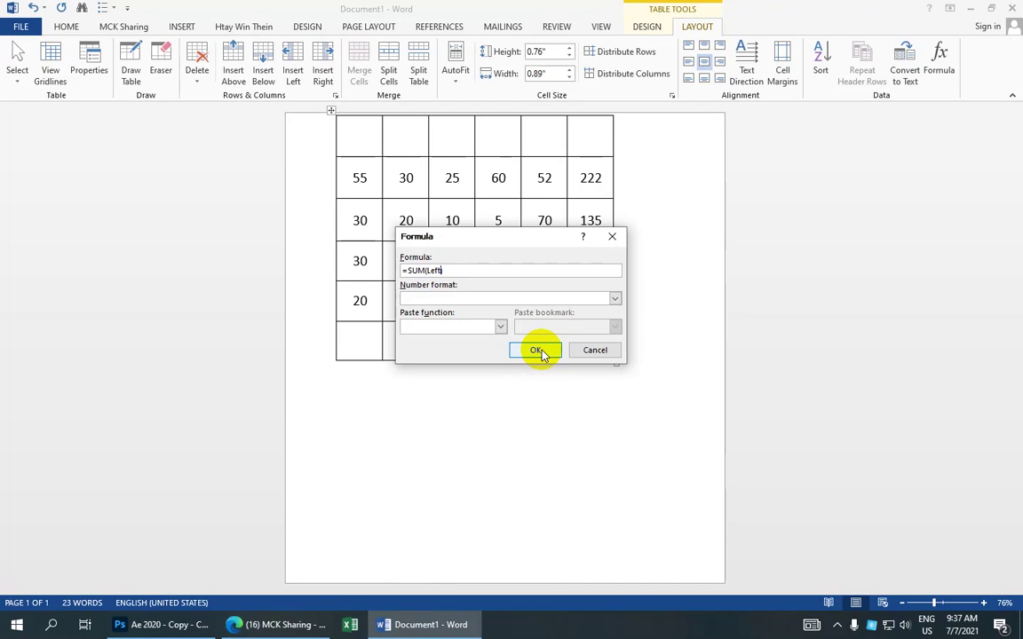
{"action": "left_click", "coordinate": [538, 351]}
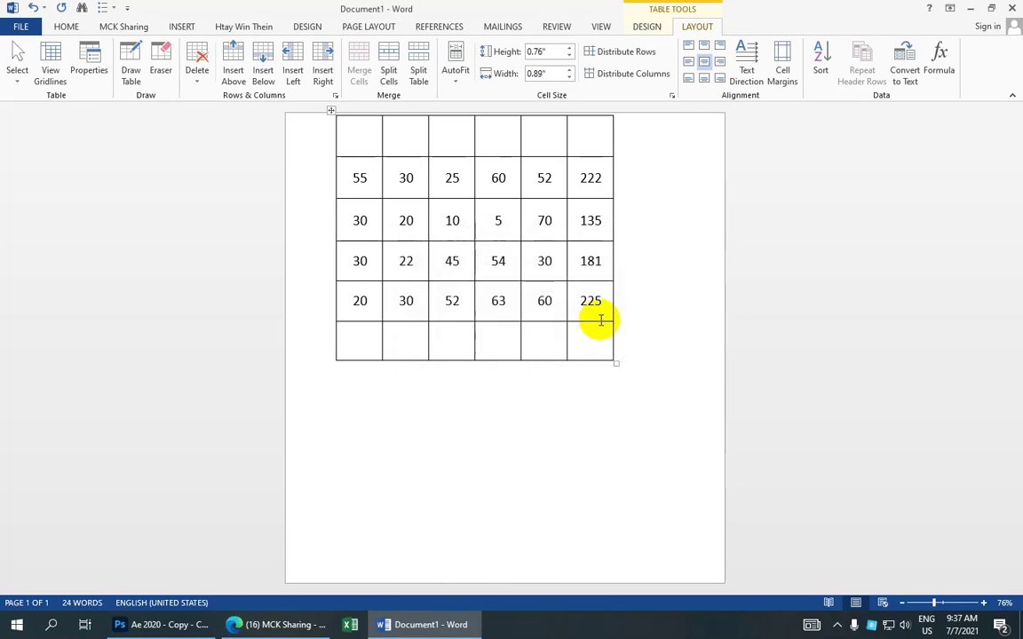
{"action": "left_click", "coordinate": [369, 179]}
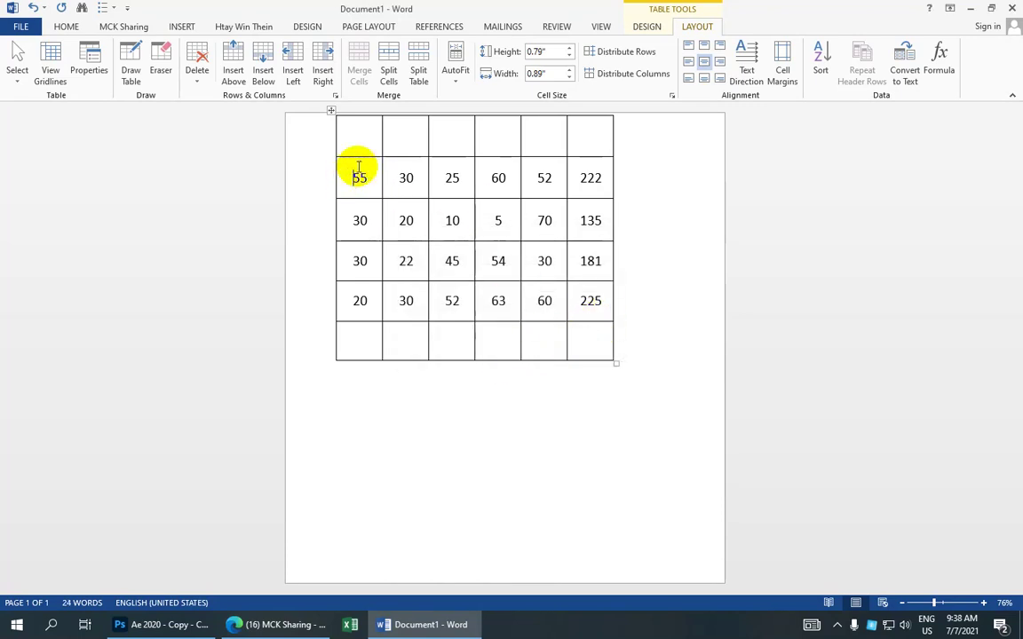
Step: Fill the first three bottom-row cells with SUM(ABOVE) totals 135, 102 and 132
{"action": "left_click", "coordinate": [353, 179]}
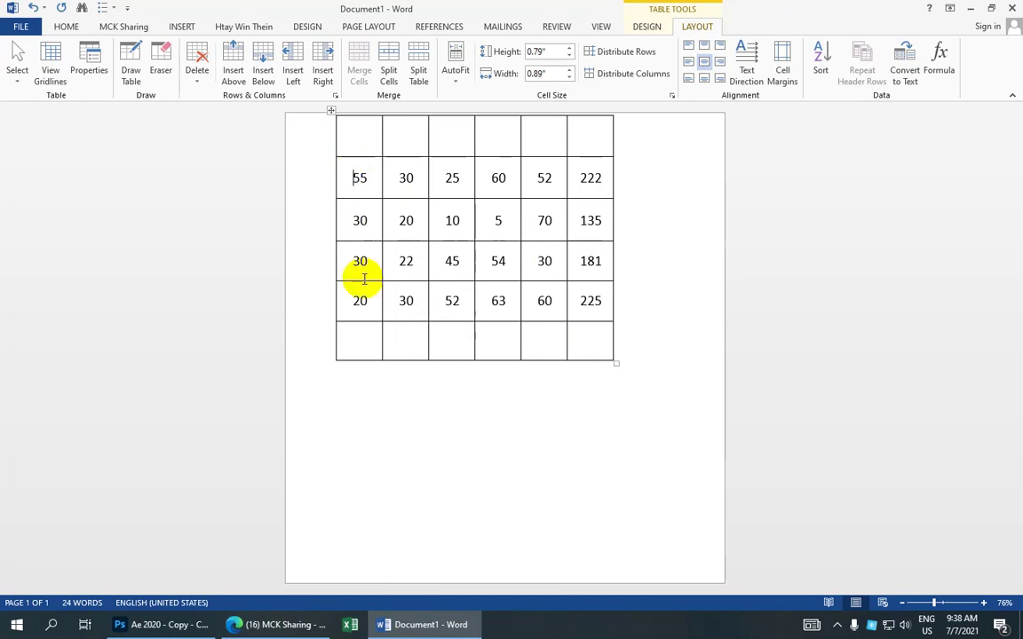
{"action": "left_click", "coordinate": [355, 334]}
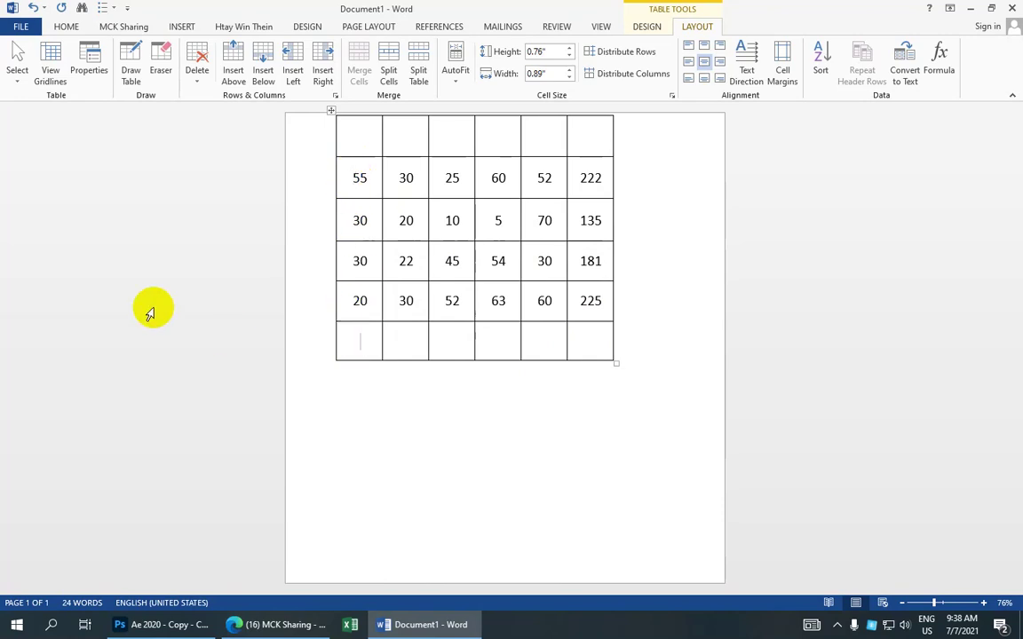
{"action": "left_click", "coordinate": [942, 71]}
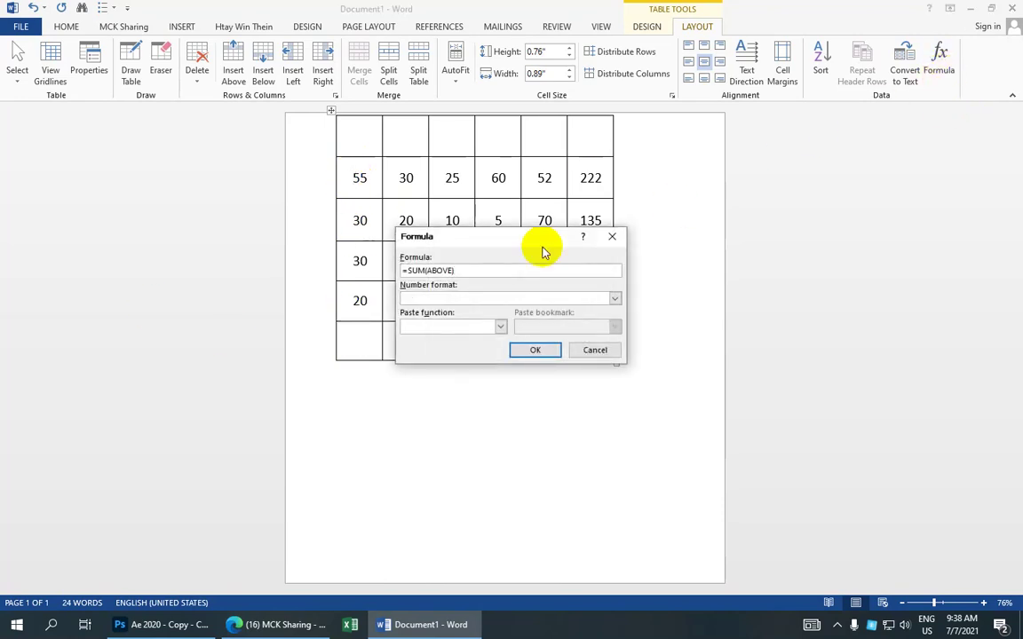
{"action": "left_click", "coordinate": [533, 350]}
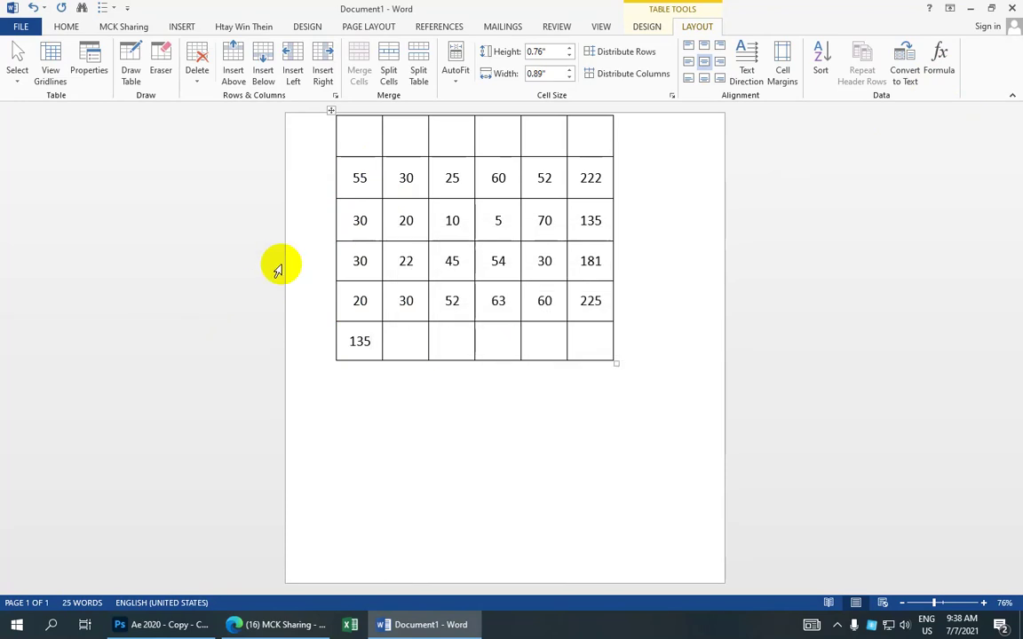
{"action": "left_click", "coordinate": [396, 344]}
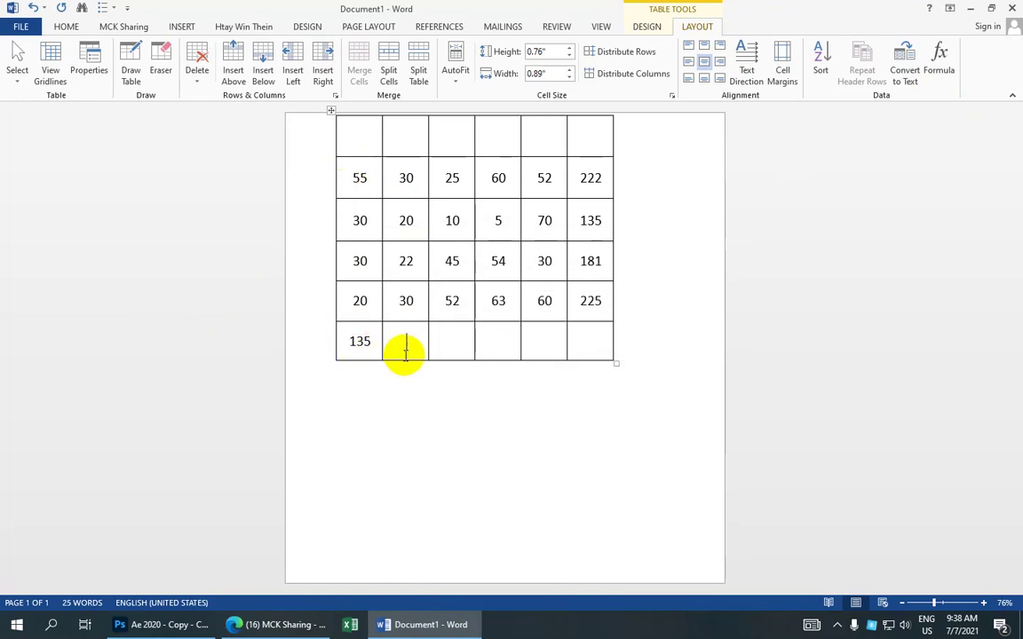
{"action": "left_click", "coordinate": [933, 67]}
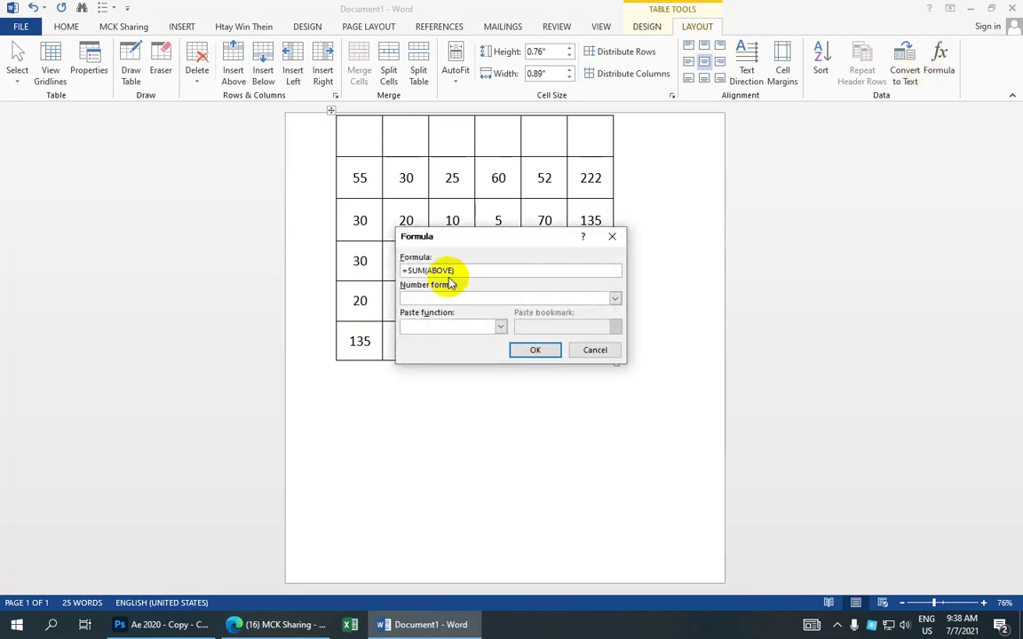
{"action": "left_click", "coordinate": [532, 350]}
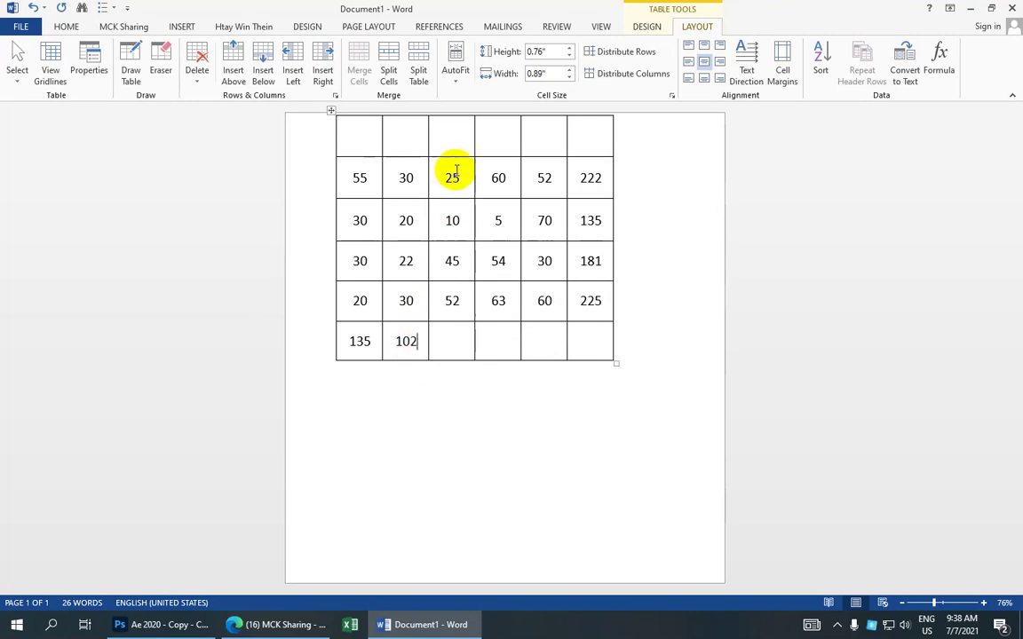
{"action": "left_click", "coordinate": [446, 339]}
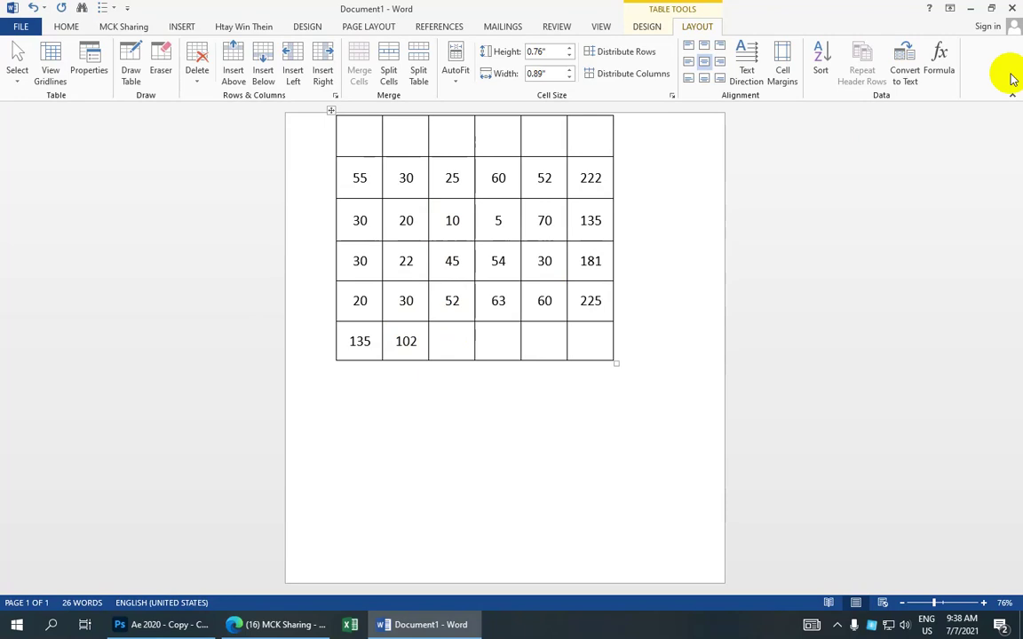
{"action": "left_click", "coordinate": [941, 76]}
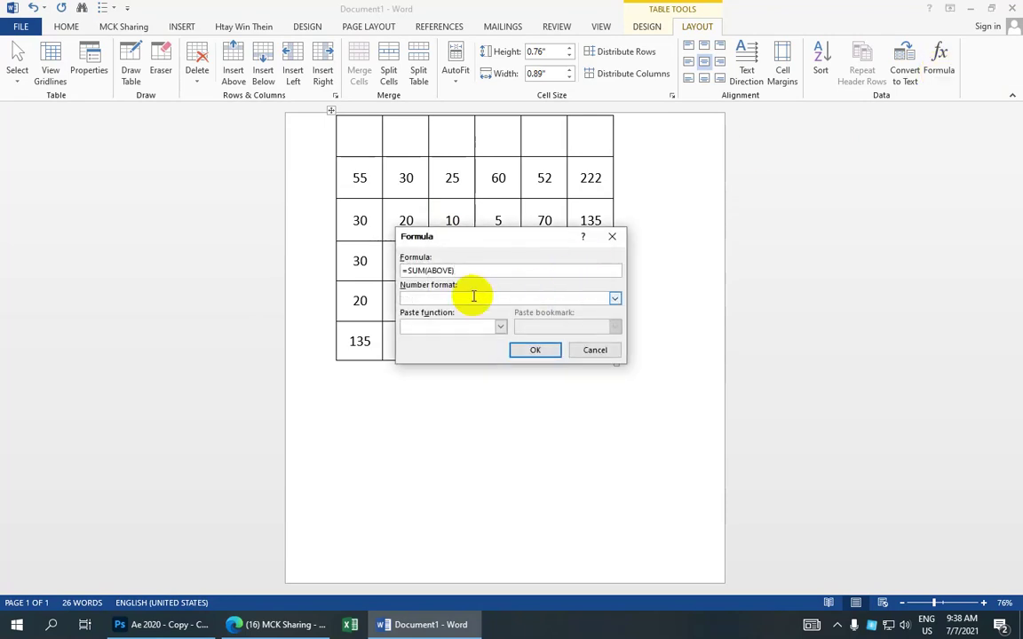
{"action": "left_click", "coordinate": [530, 352]}
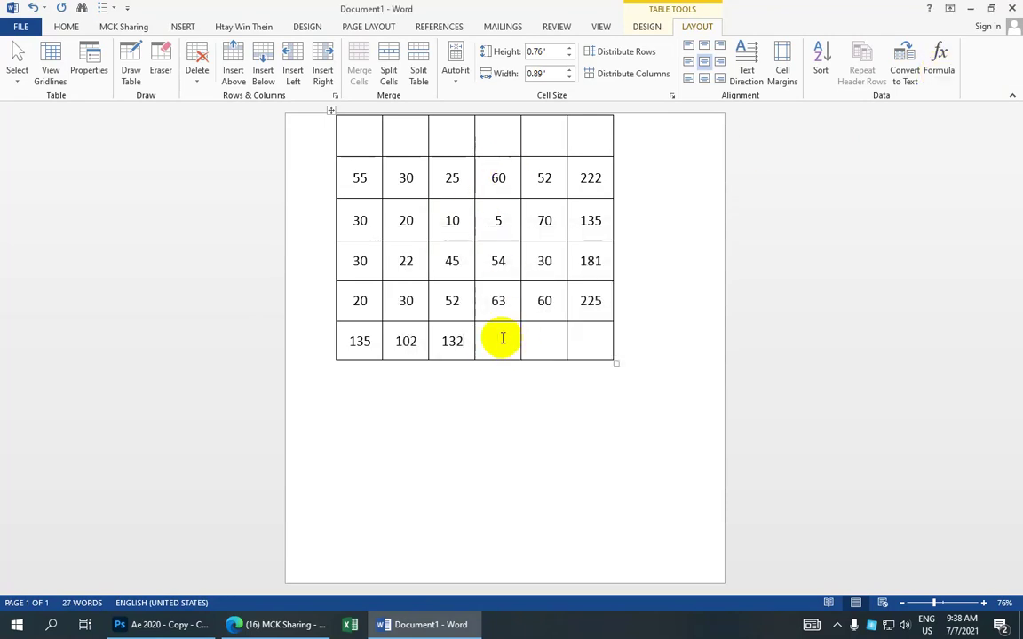
Step: Add the remaining SUM(ABOVE) totals, 182 and 212, and the grand total 763
{"action": "left_click", "coordinate": [500, 339]}
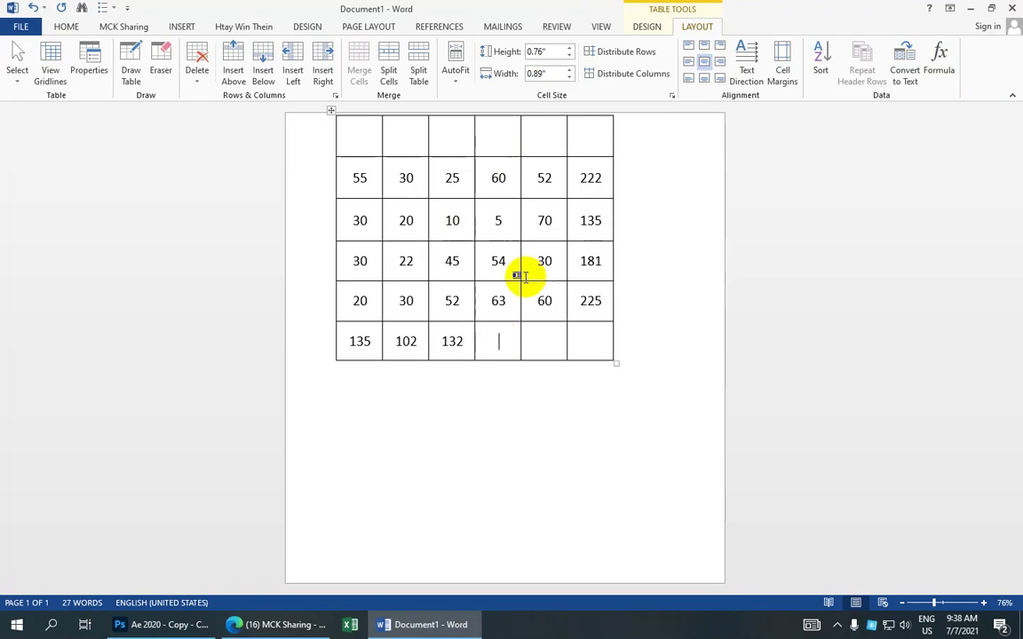
{"action": "left_click", "coordinate": [940, 75]}
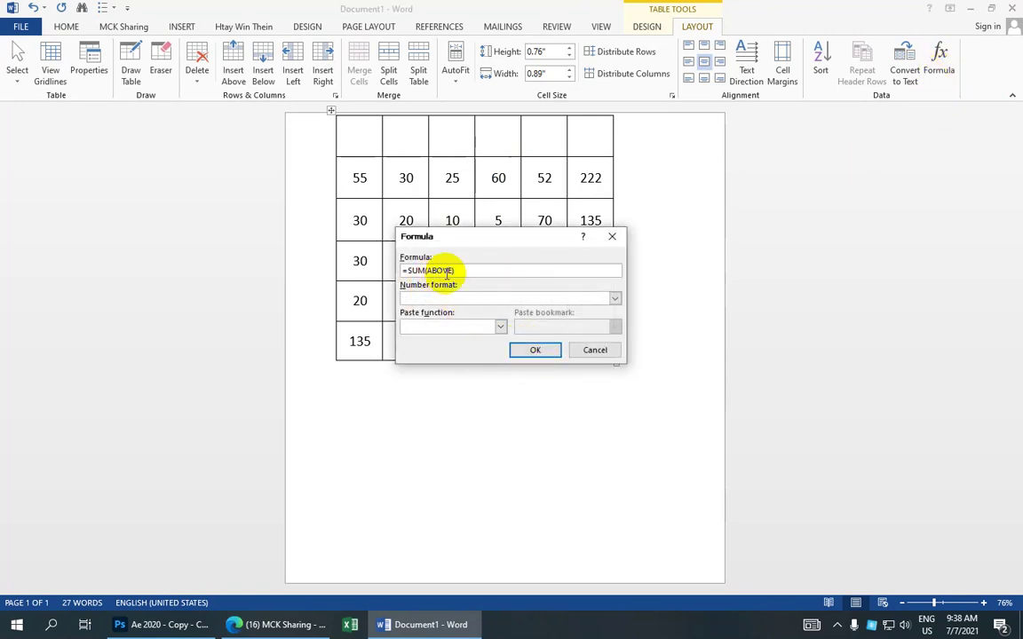
{"action": "left_click", "coordinate": [536, 352]}
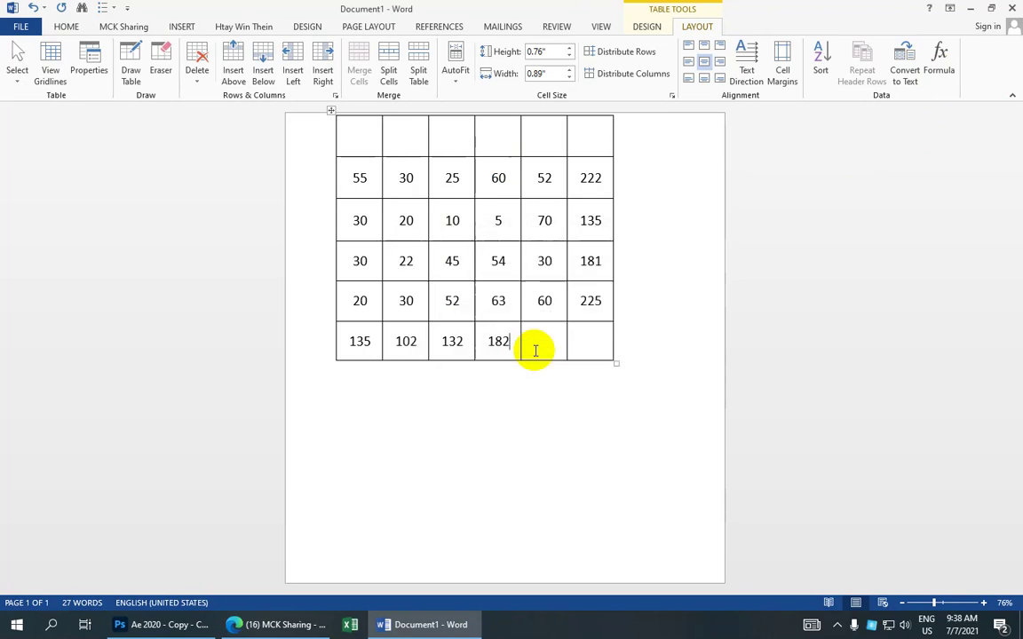
{"action": "left_click", "coordinate": [548, 340]}
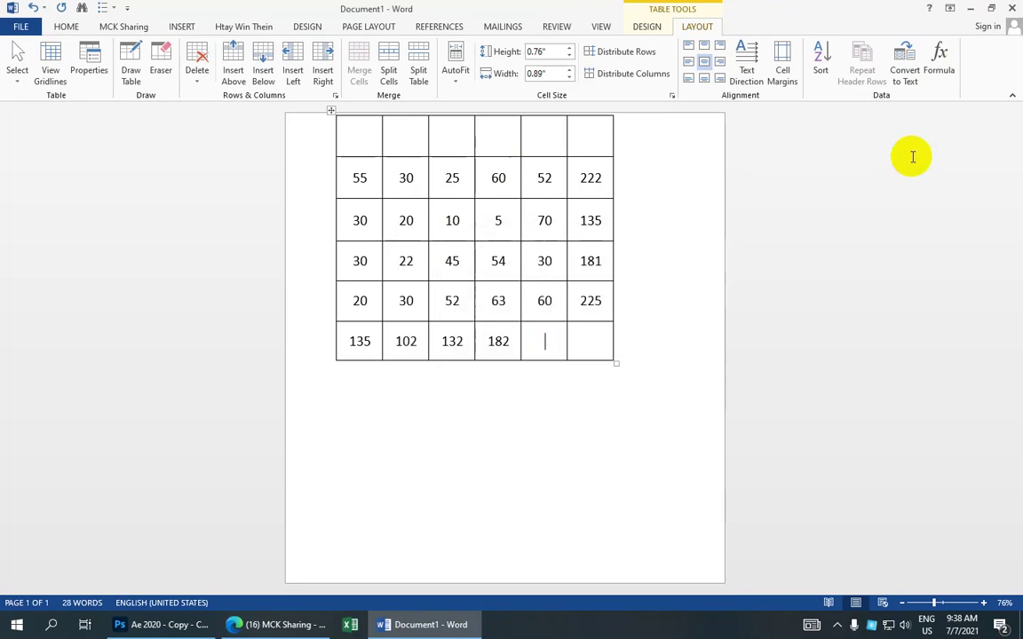
{"action": "left_click", "coordinate": [939, 64]}
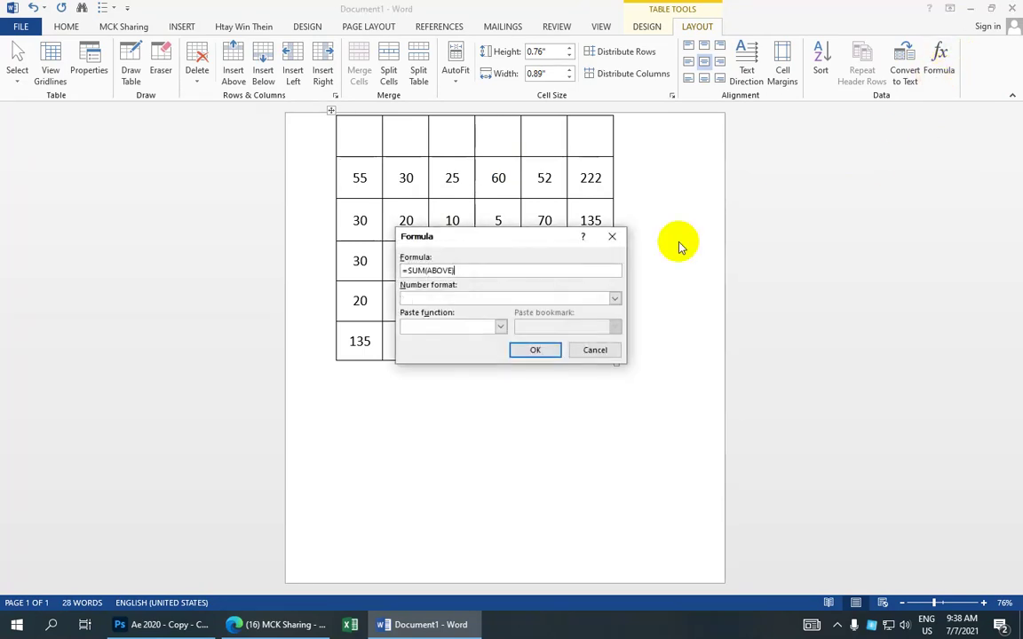
{"action": "left_click", "coordinate": [534, 350]}
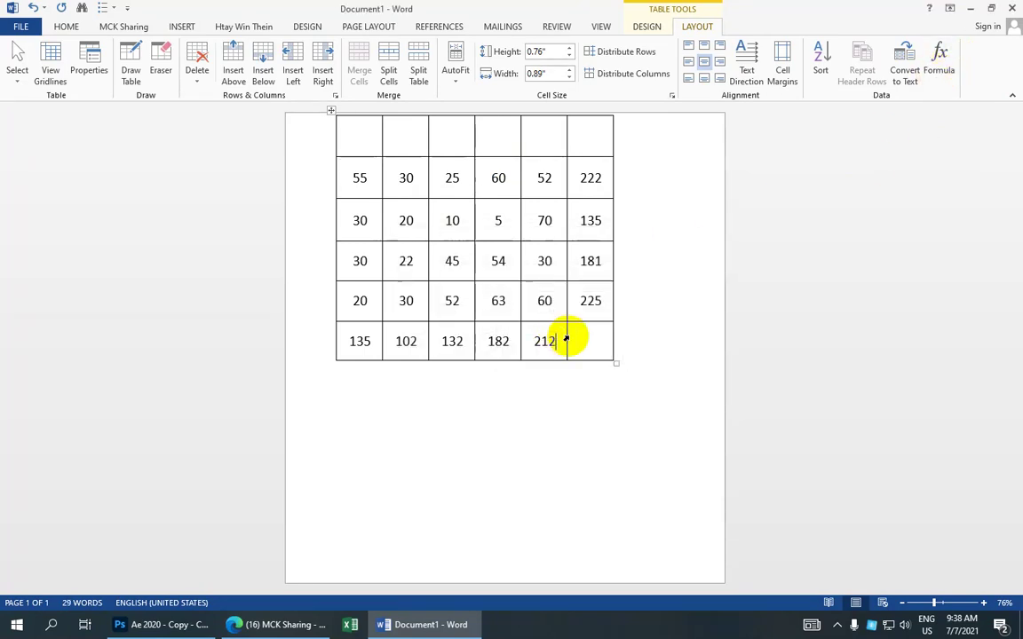
{"action": "left_click", "coordinate": [940, 66]}
{"action": "left_click", "coordinate": [543, 351]}
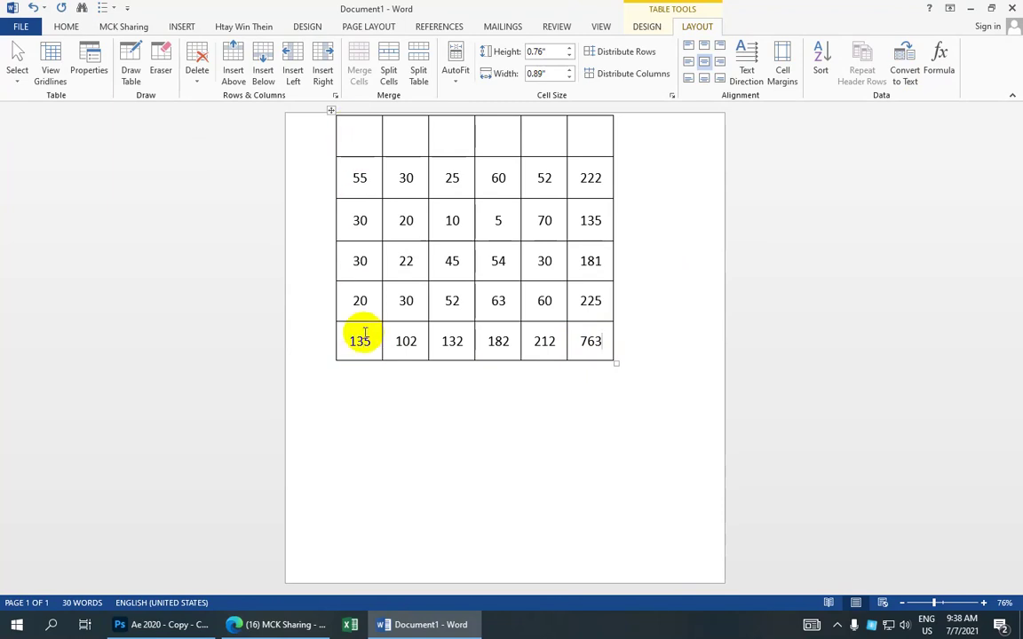
Step: Begin a formula in the empty top-left cell, typing S
{"action": "left_click", "coordinate": [359, 131]}
{"action": "left_click", "coordinate": [939, 64]}
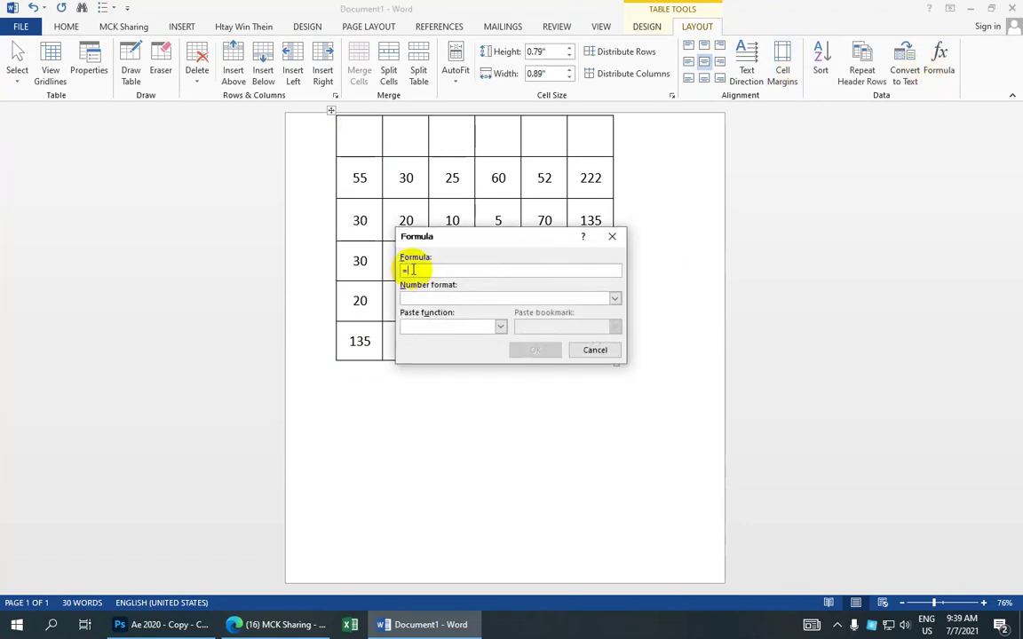
{"action": "type", "text": "S"}
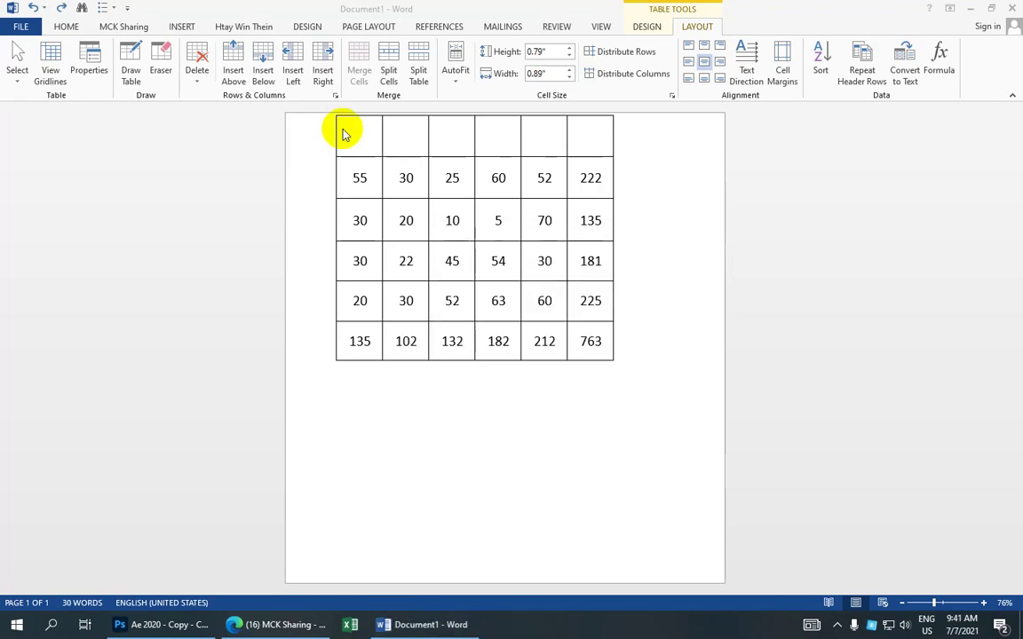
Step: Erase the empty top row's borders and dividers with the Eraser until the row disappears
{"action": "left_click", "coordinate": [162, 64]}
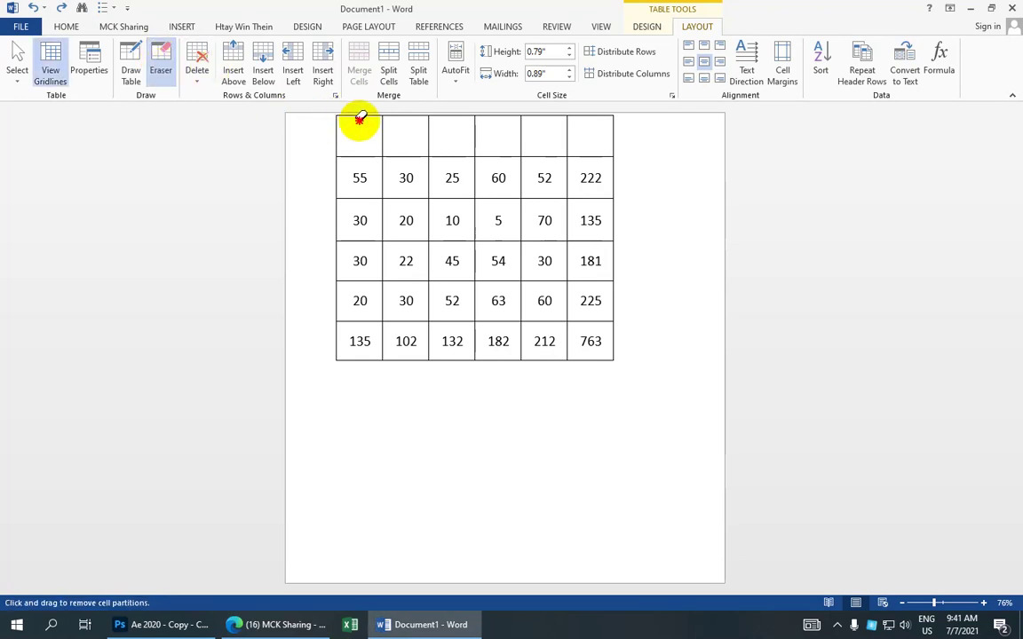
{"action": "left_click_drag", "start_coordinate": [369, 115], "coordinate": [590, 116]}
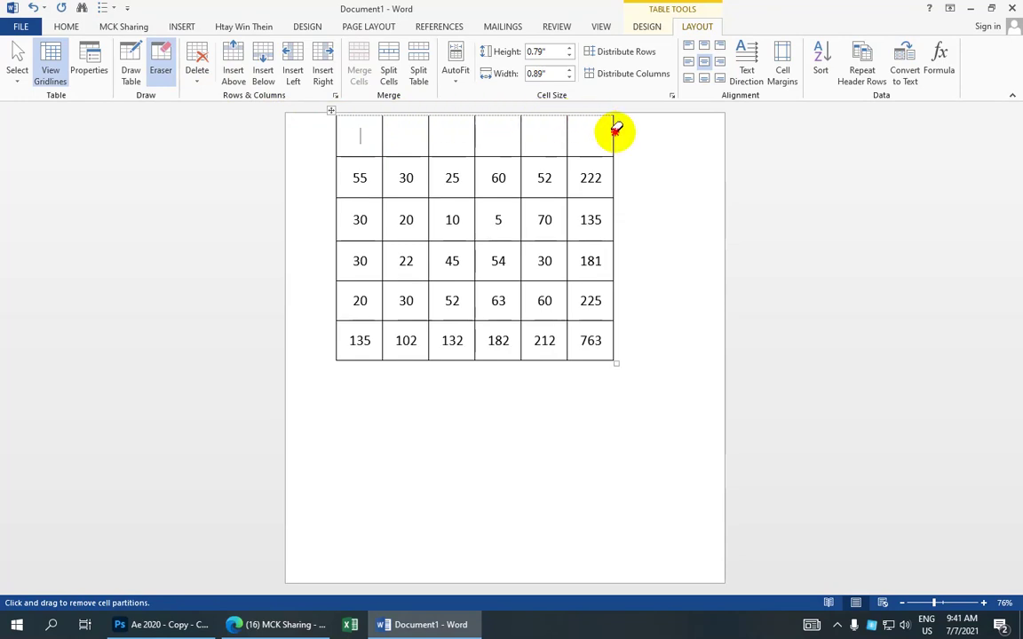
{"action": "left_click_drag", "start_coordinate": [589, 116], "coordinate": [581, 140]}
{"action": "left_click", "coordinate": [570, 135]}
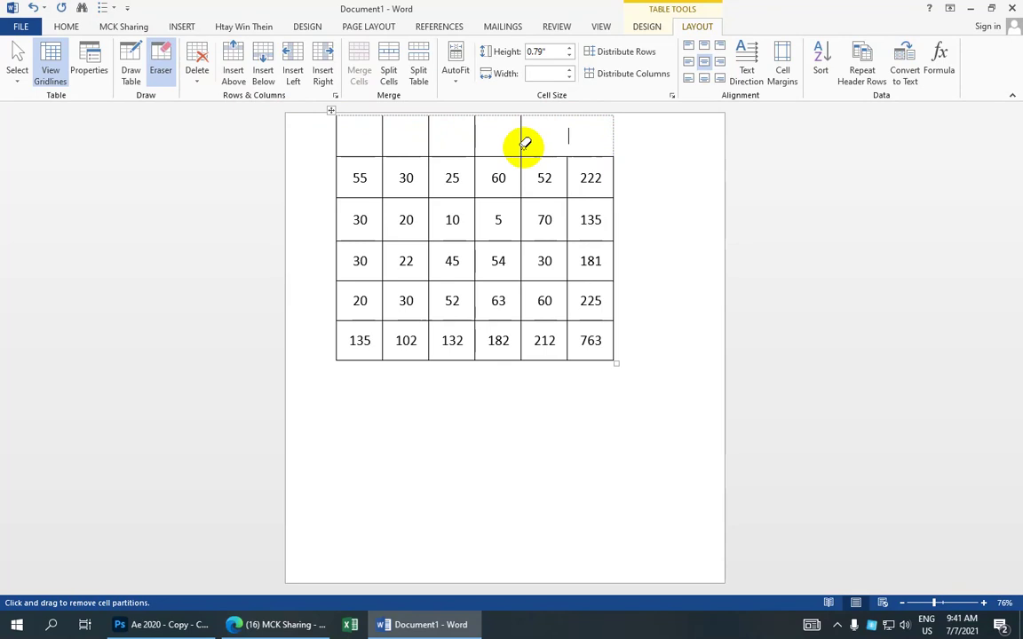
{"action": "left_click", "coordinate": [429, 138]}
{"action": "left_click", "coordinate": [383, 140]}
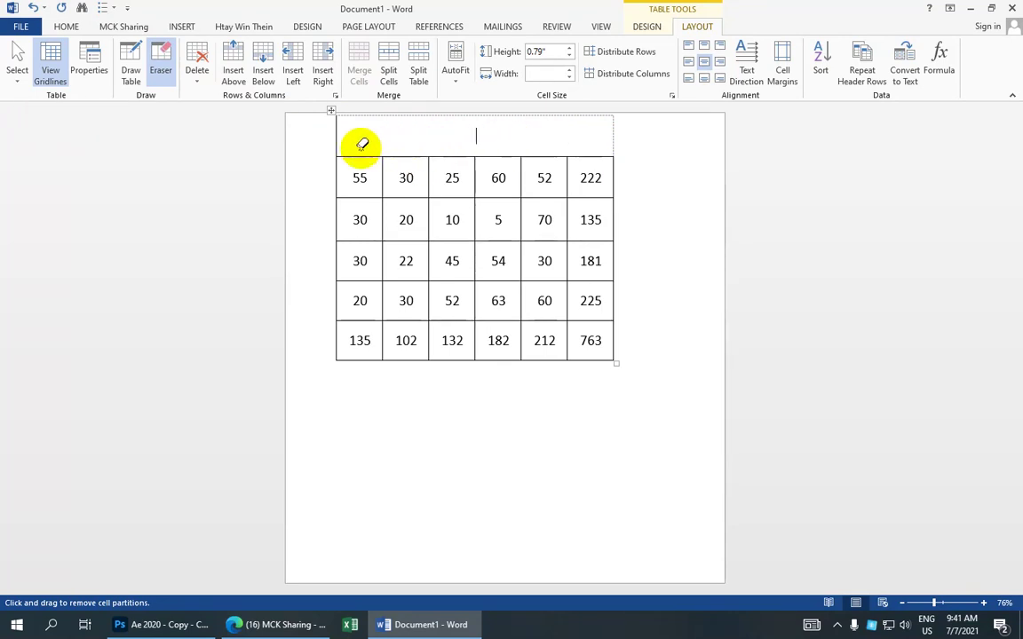
{"action": "left_click", "coordinate": [336, 131]}
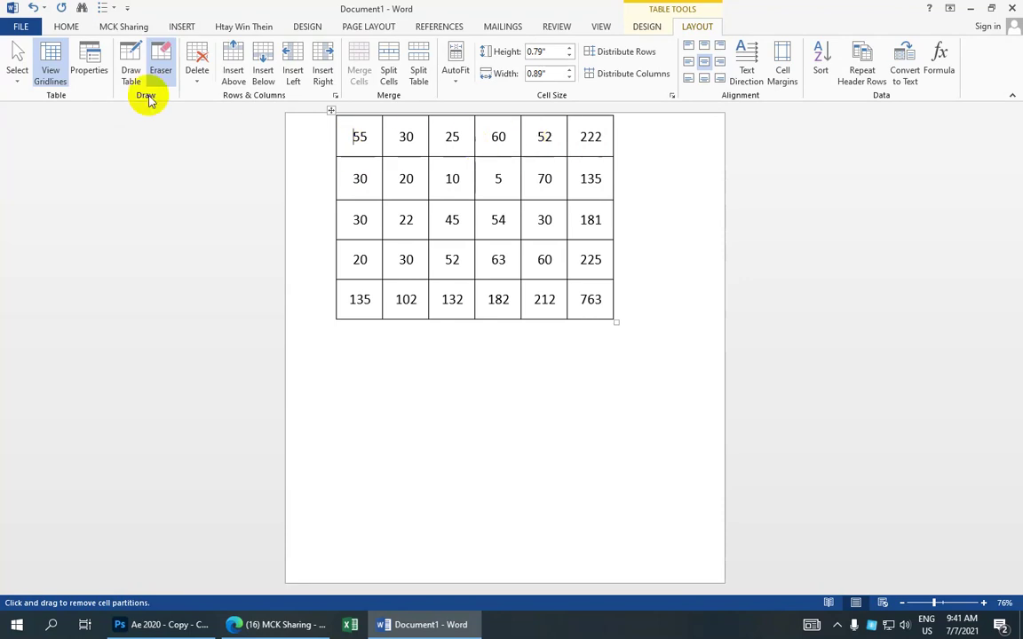
Step: Shade the first row (55 through 222) dark blue
{"action": "left_click", "coordinate": [161, 64]}
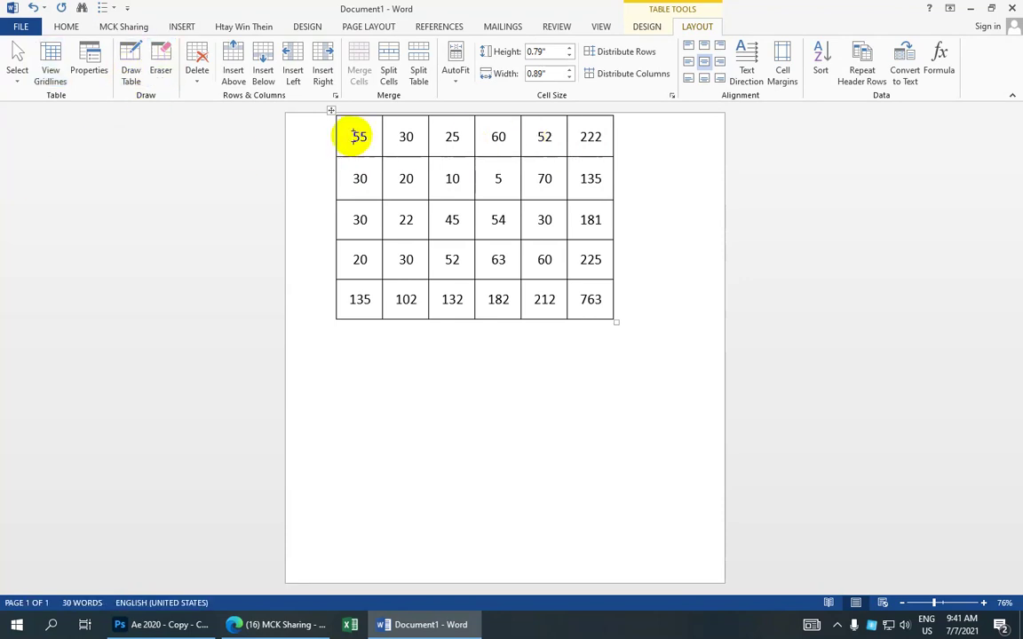
{"action": "left_click_drag", "start_coordinate": [347, 135], "coordinate": [585, 133]}
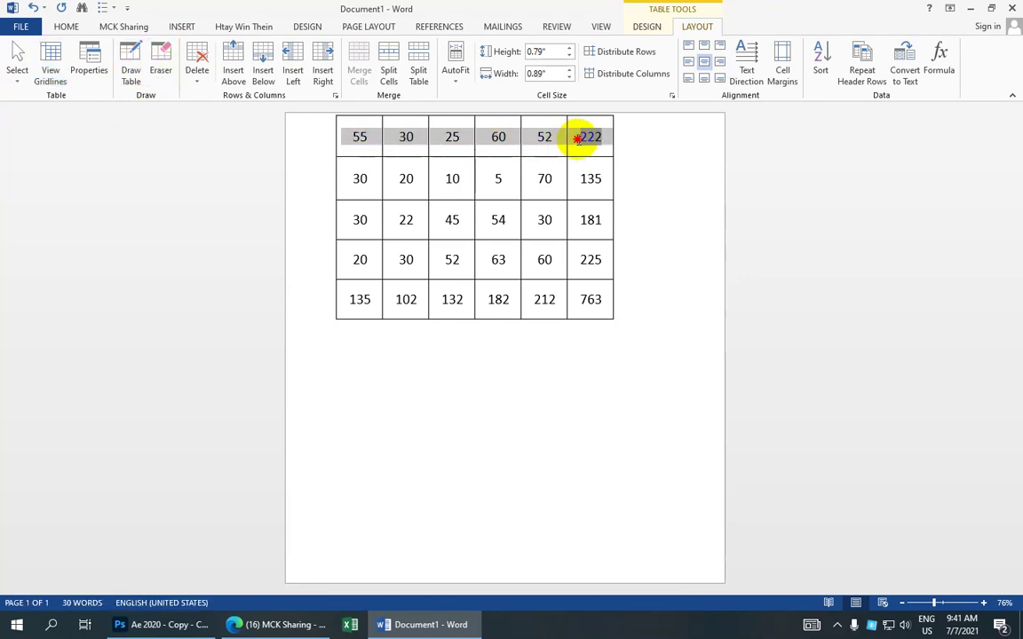
{"action": "left_click", "coordinate": [644, 27]}
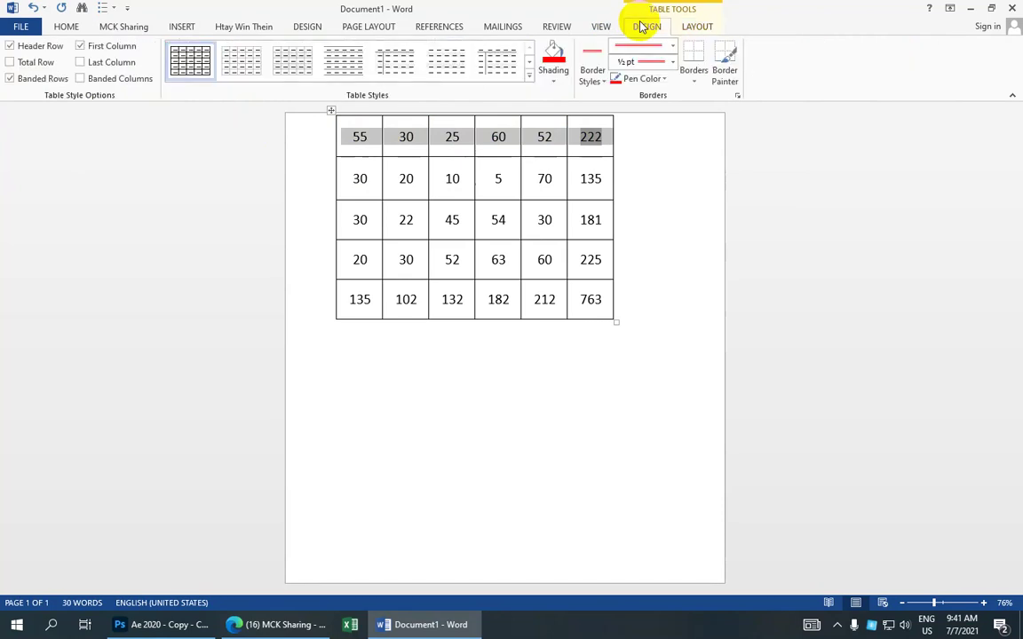
{"action": "left_click", "coordinate": [554, 80]}
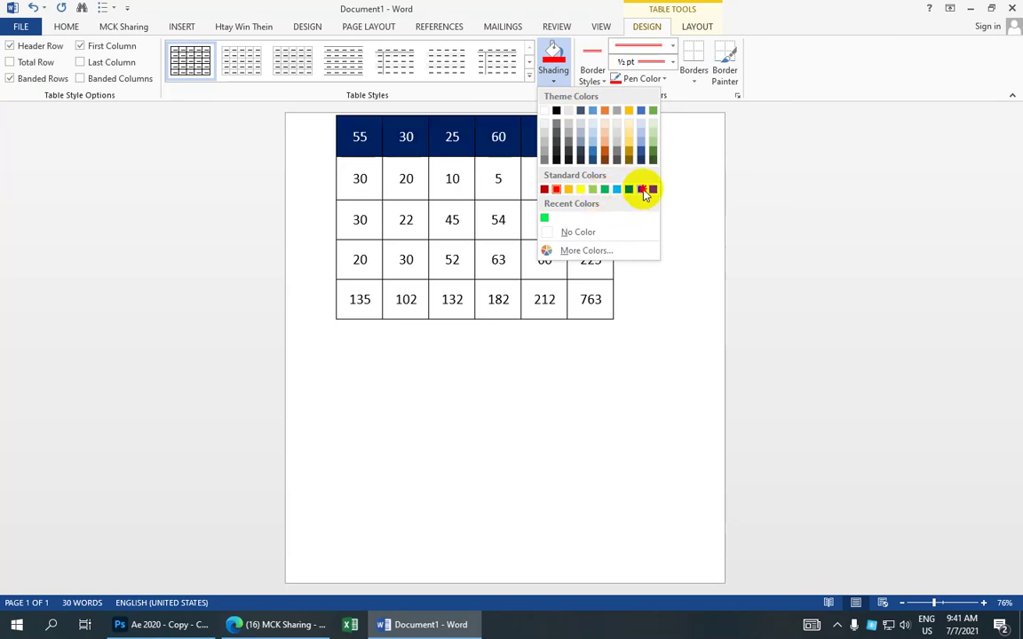
{"action": "left_click", "coordinate": [642, 189]}
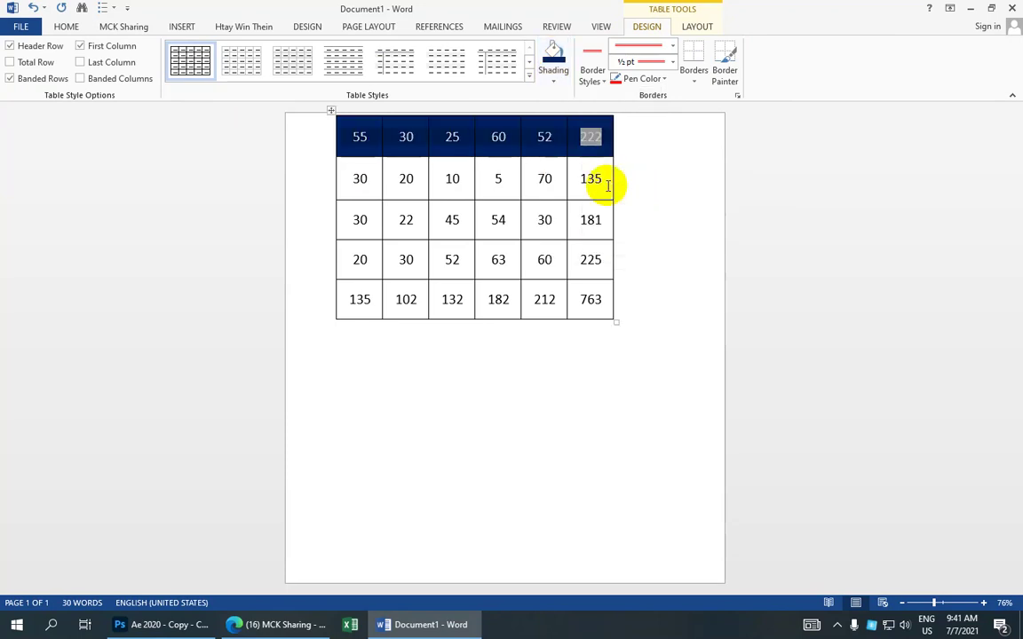
{"action": "left_click", "coordinate": [413, 193]}
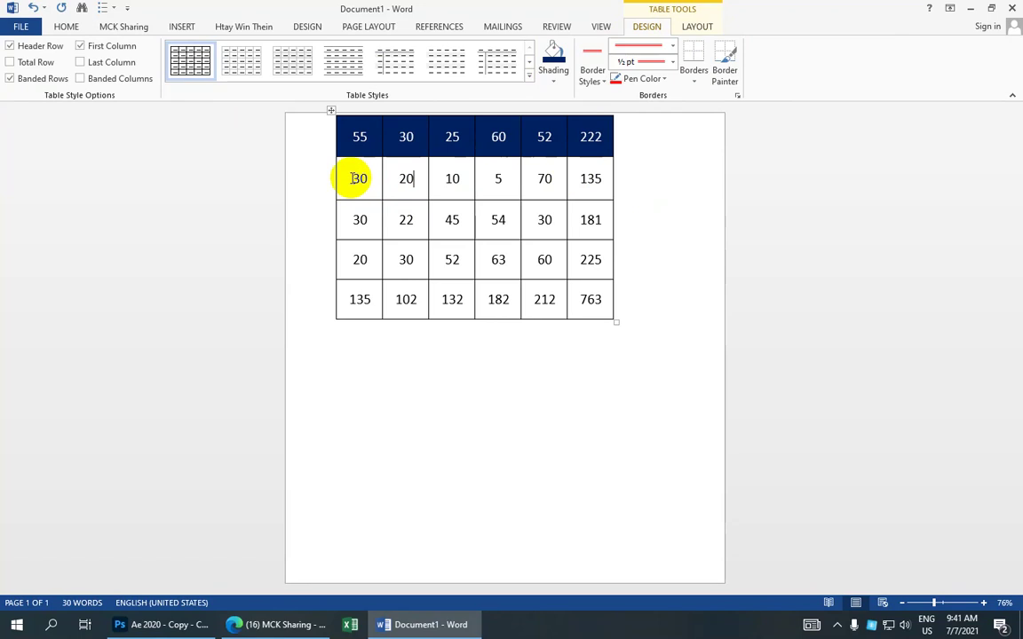
Step: Shade the second row (30 through 135) with a custom dark maroon colour
{"action": "left_click_drag", "start_coordinate": [345, 178], "coordinate": [595, 178]}
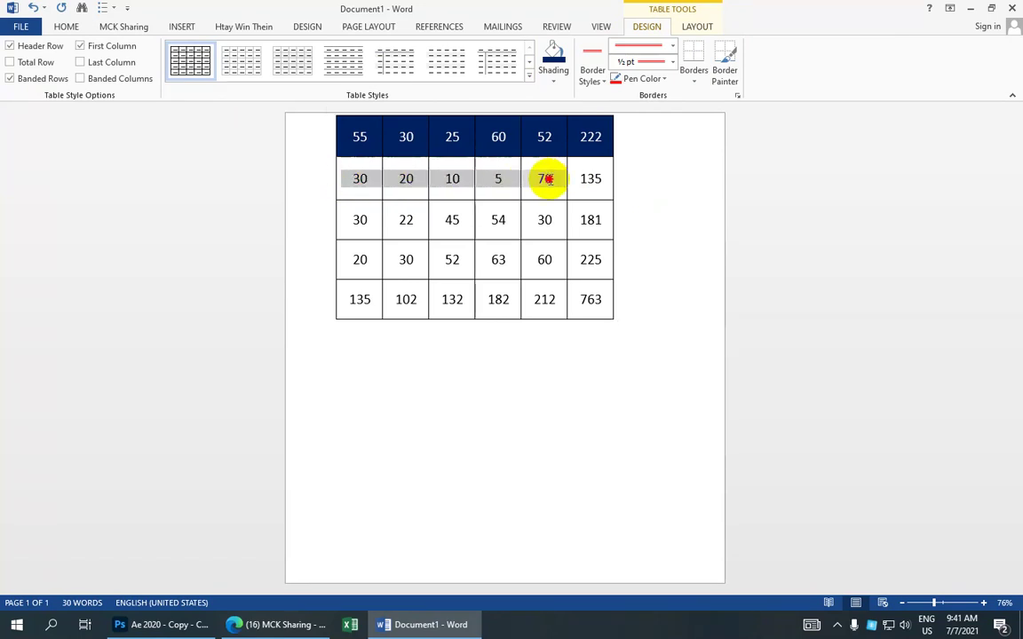
{"action": "left_click", "coordinate": [555, 84]}
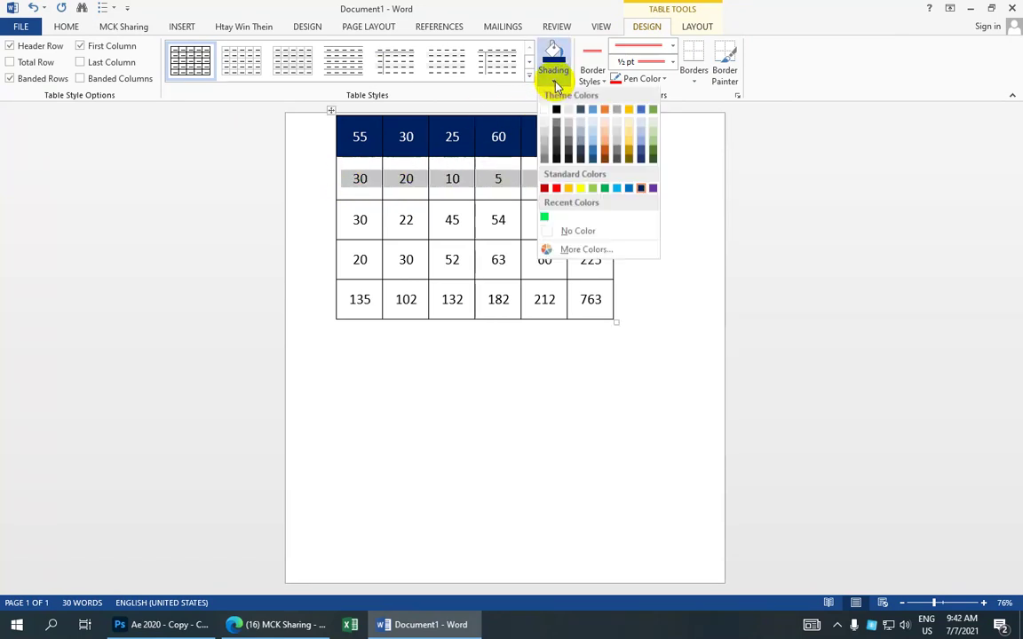
{"action": "left_click", "coordinate": [591, 251]}
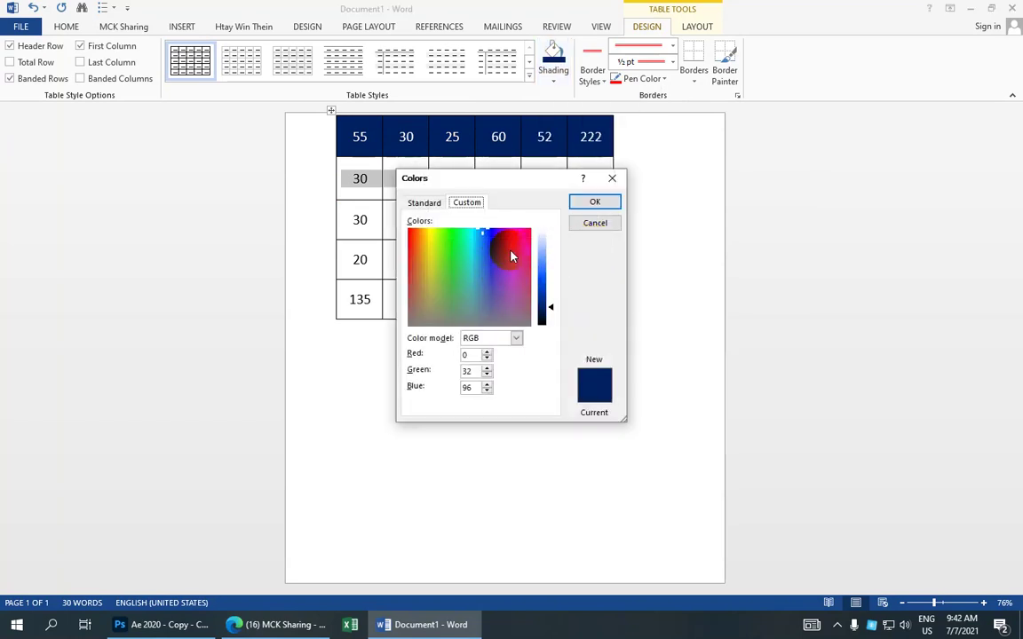
{"action": "left_click_drag", "start_coordinate": [450, 262], "coordinate": [467, 238]}
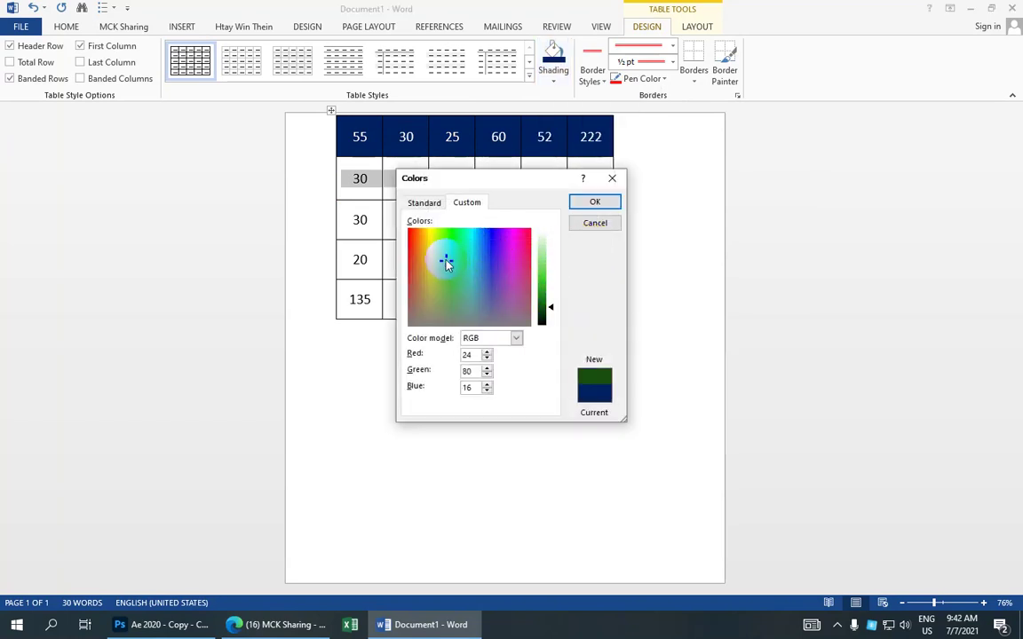
{"action": "left_click", "coordinate": [522, 240]}
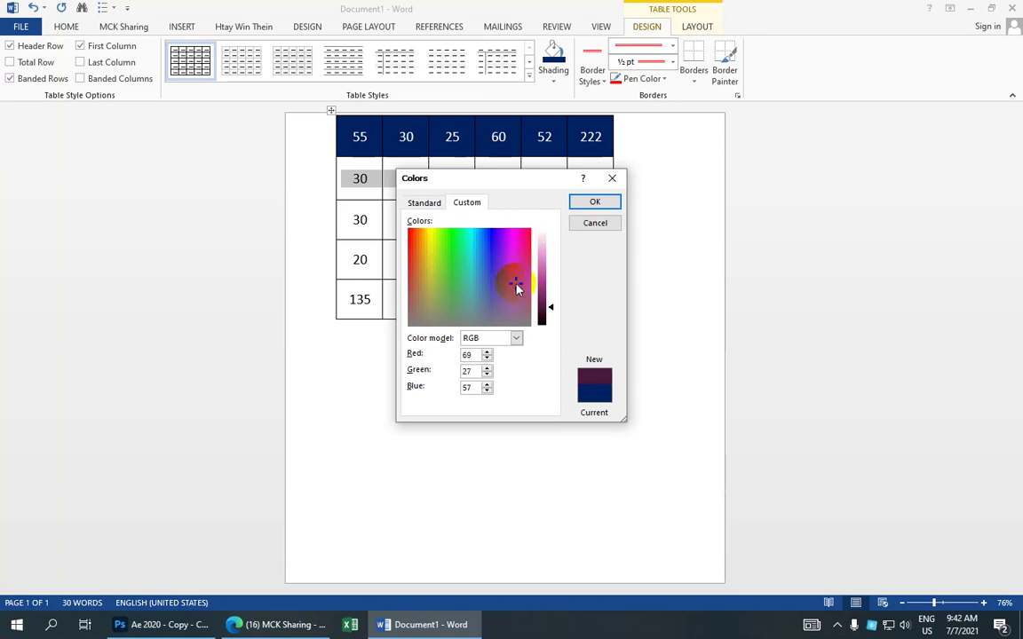
{"action": "left_click", "coordinate": [595, 203]}
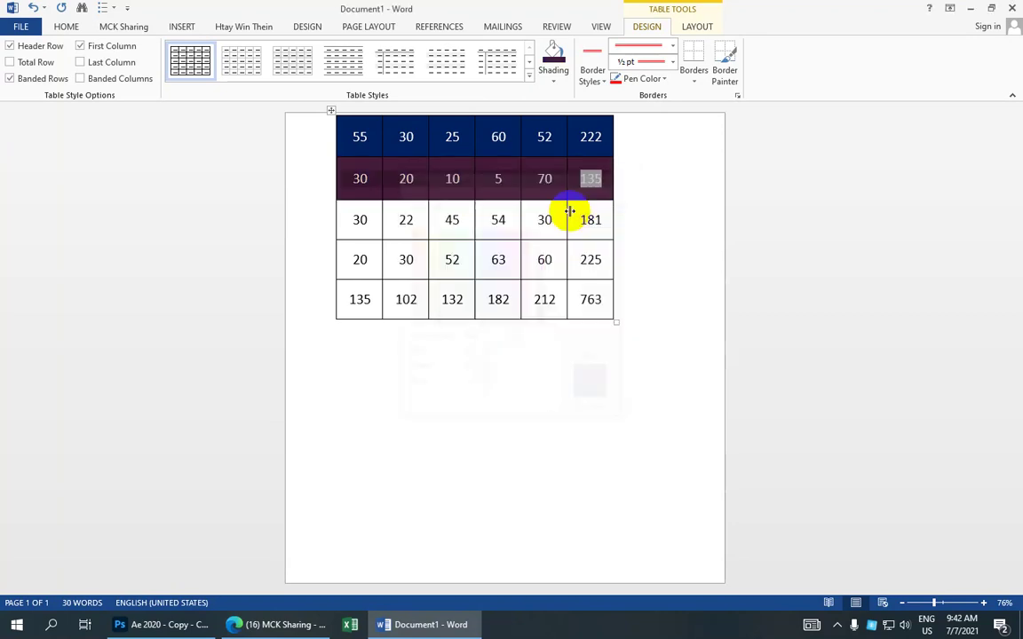
{"action": "left_click", "coordinate": [368, 238]}
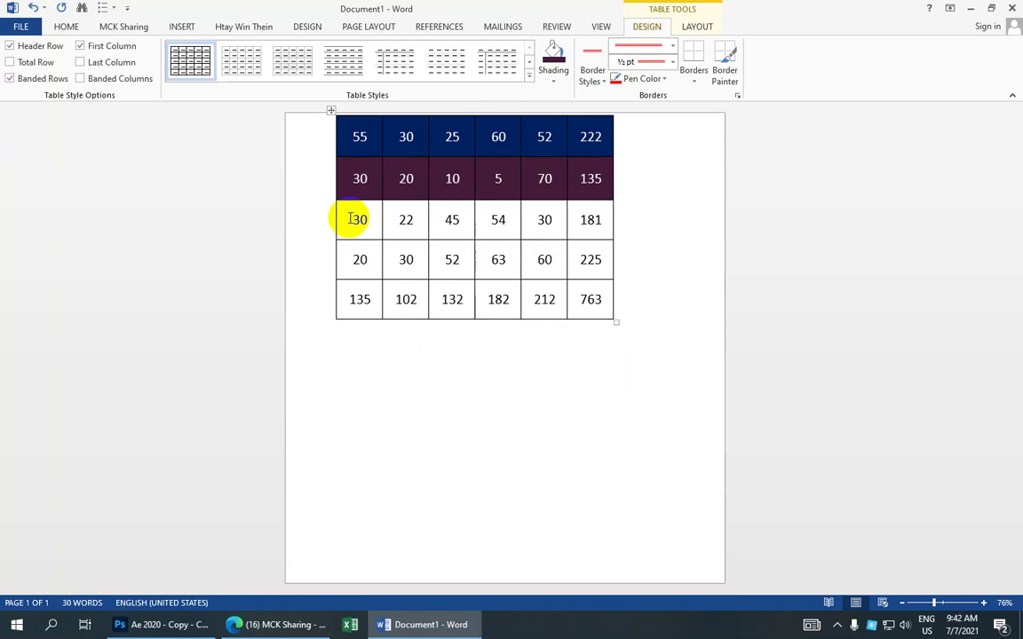
Step: Shade the third row (30 through 181) red
{"action": "left_click_drag", "start_coordinate": [353, 220], "coordinate": [590, 219]}
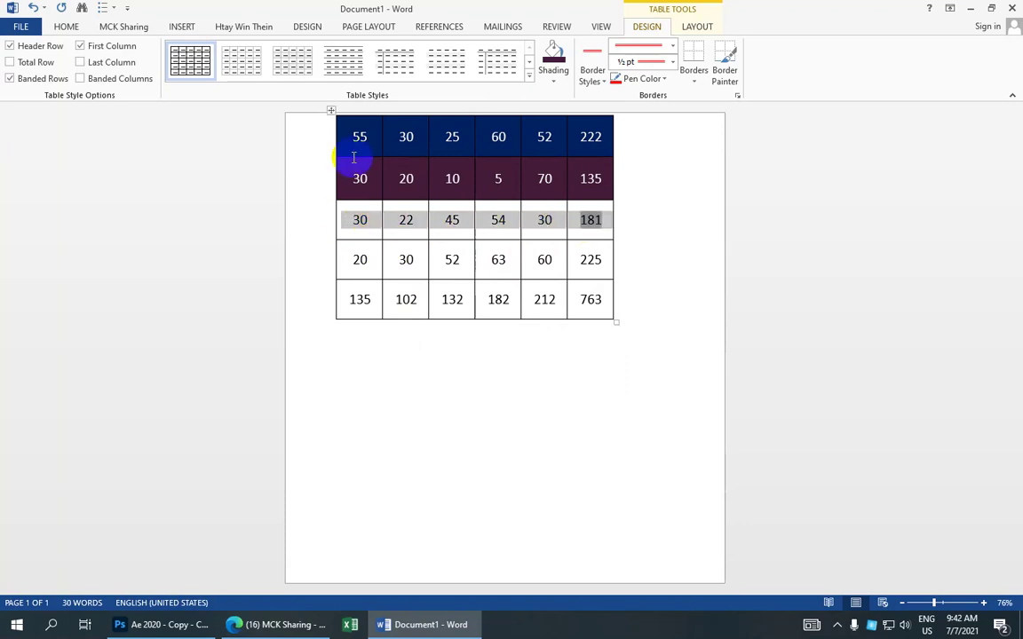
{"action": "left_click", "coordinate": [554, 77]}
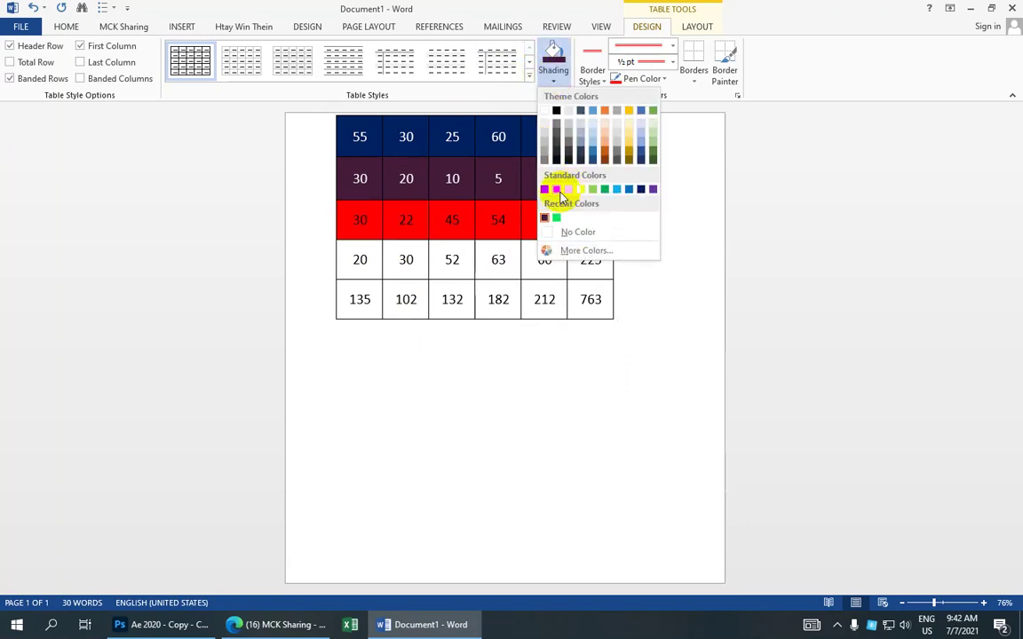
{"action": "left_click", "coordinate": [558, 191]}
{"action": "left_click", "coordinate": [359, 260]}
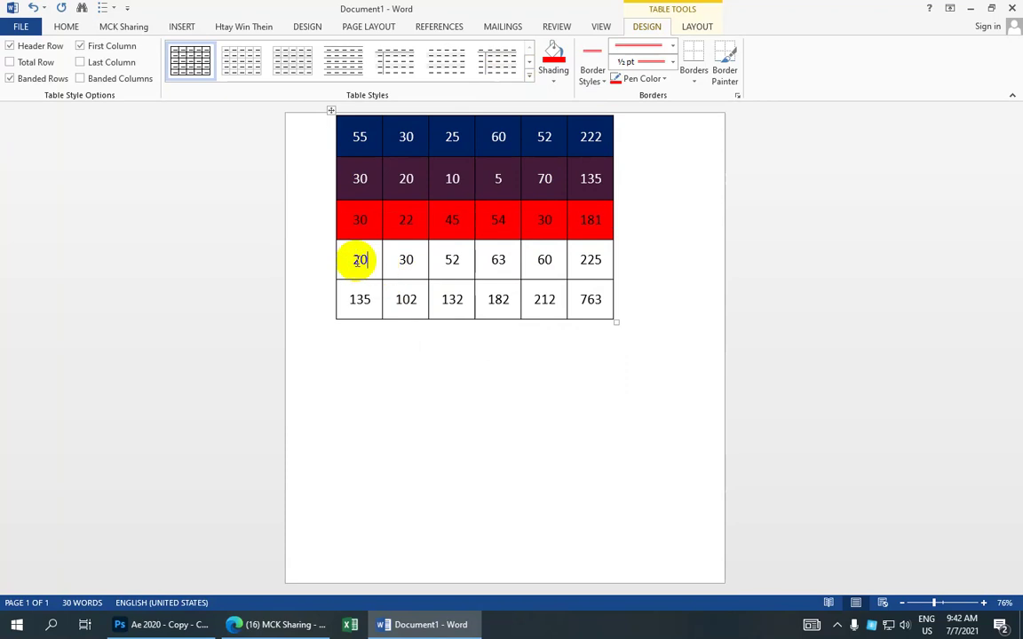
Step: Shade the fourth row (20 through 225) with a custom dark blue colour
{"action": "left_click_drag", "start_coordinate": [346, 257], "coordinate": [589, 258]}
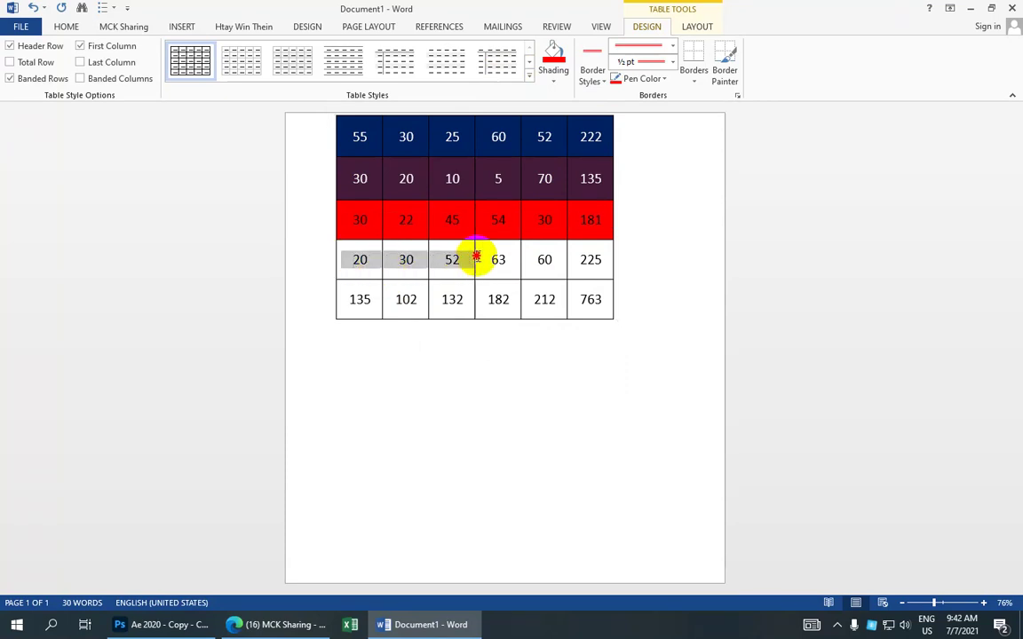
{"action": "left_click", "coordinate": [552, 86]}
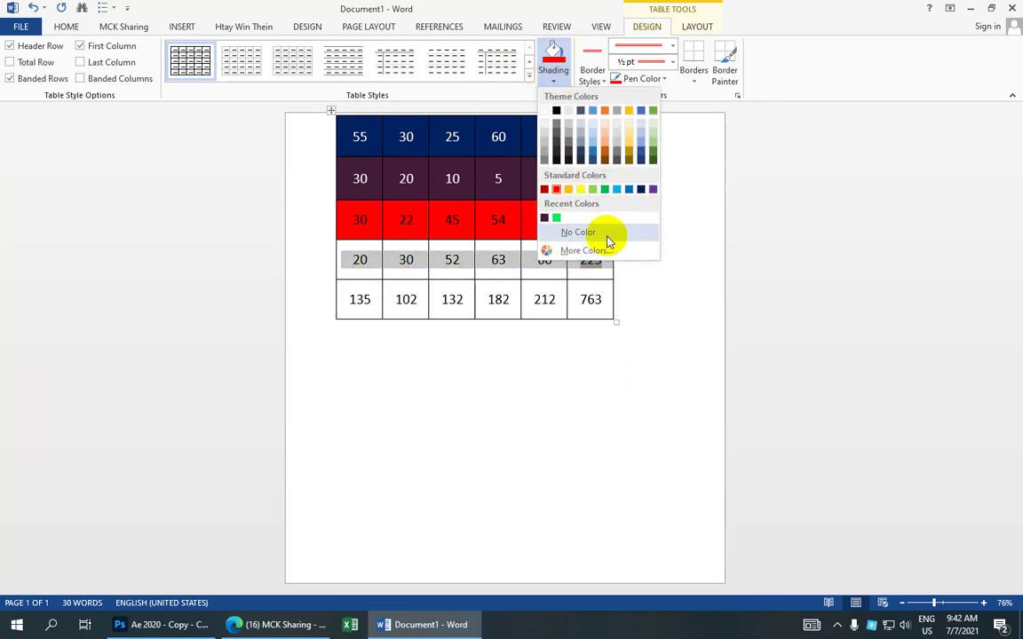
{"action": "left_click", "coordinate": [600, 256]}
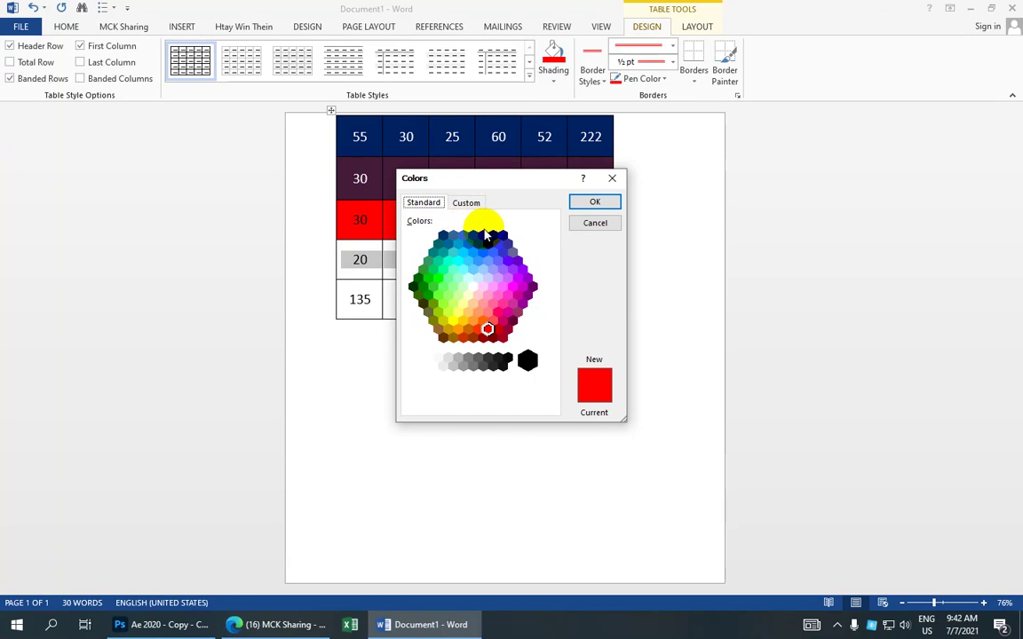
{"action": "left_click", "coordinate": [482, 236]}
{"action": "left_click", "coordinate": [594, 201]}
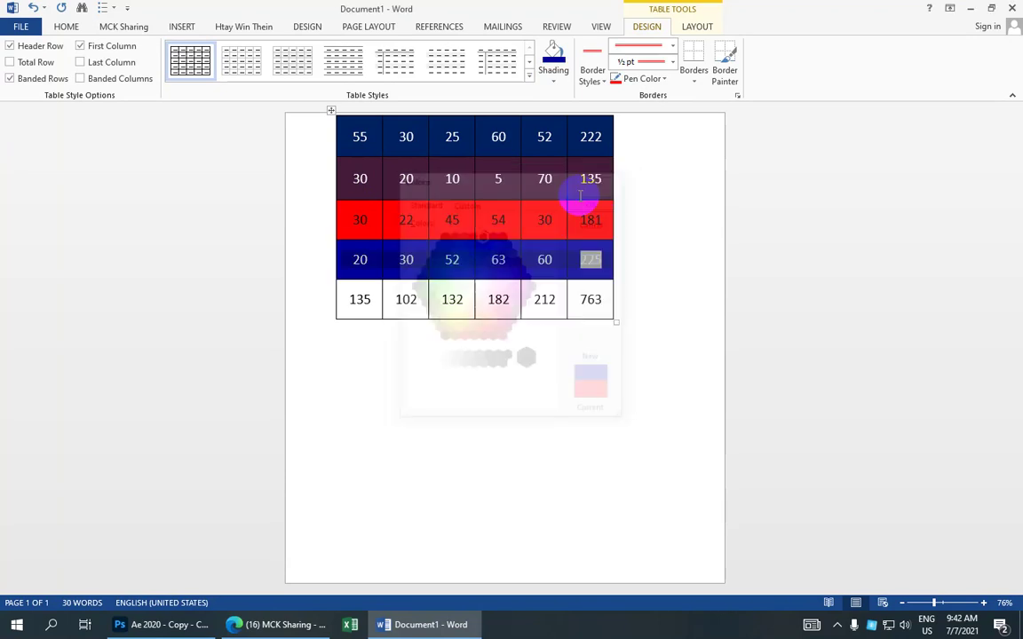
{"action": "left_click", "coordinate": [375, 304]}
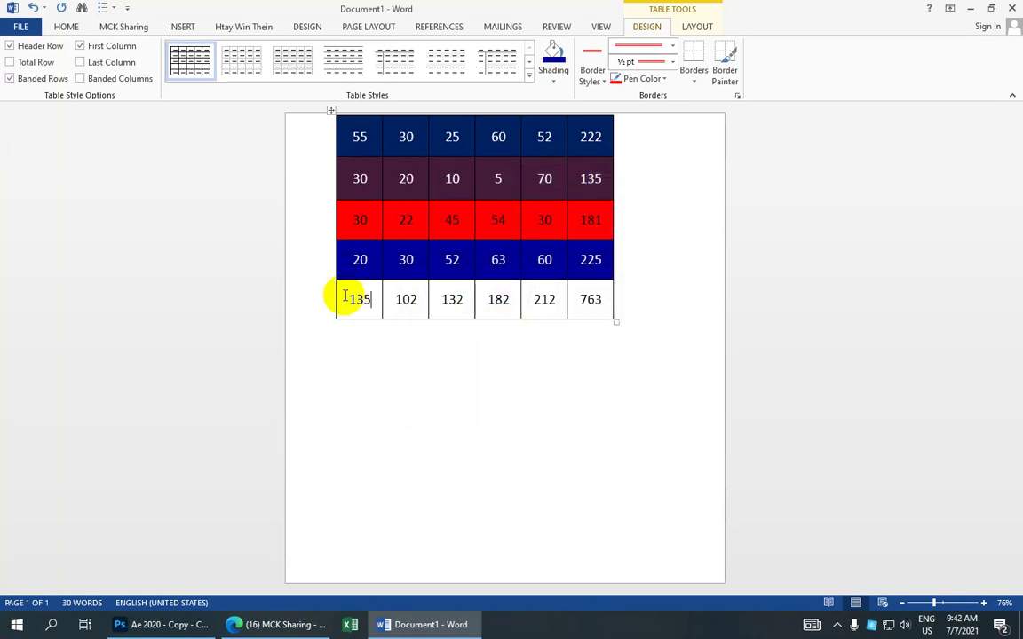
Step: Shade the bottom totals row black
{"action": "left_click_drag", "start_coordinate": [343, 296], "coordinate": [589, 300]}
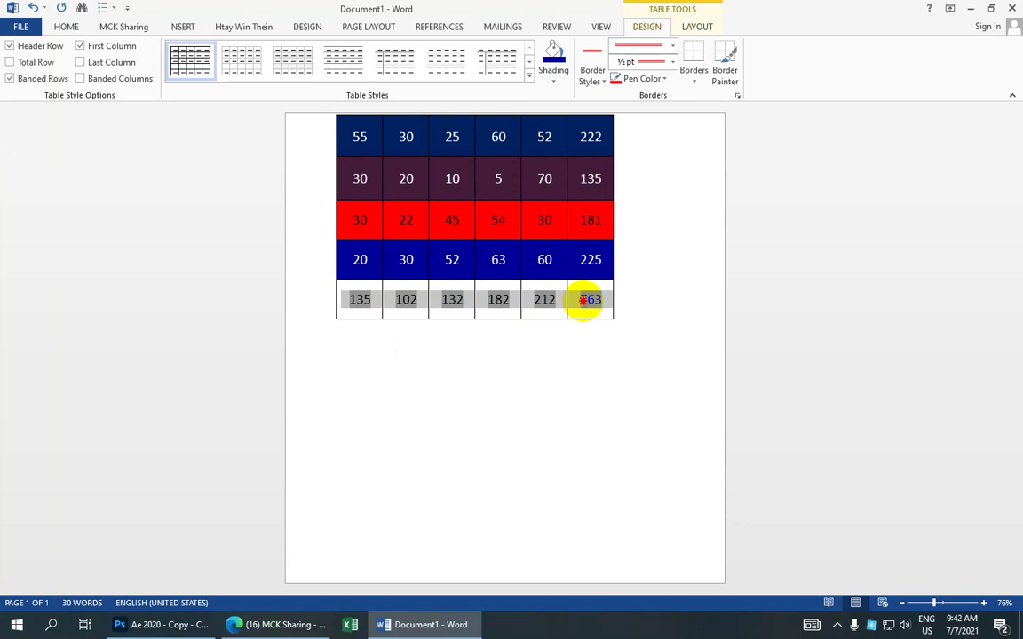
{"action": "left_click", "coordinate": [553, 78]}
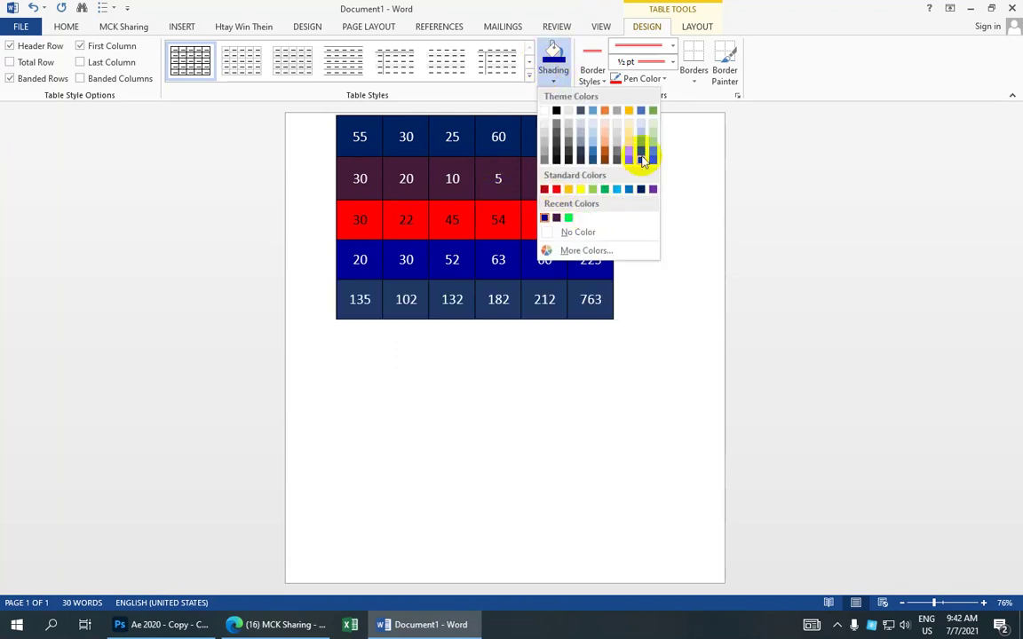
{"action": "left_click", "coordinate": [569, 162]}
{"action": "left_click", "coordinate": [549, 302]}
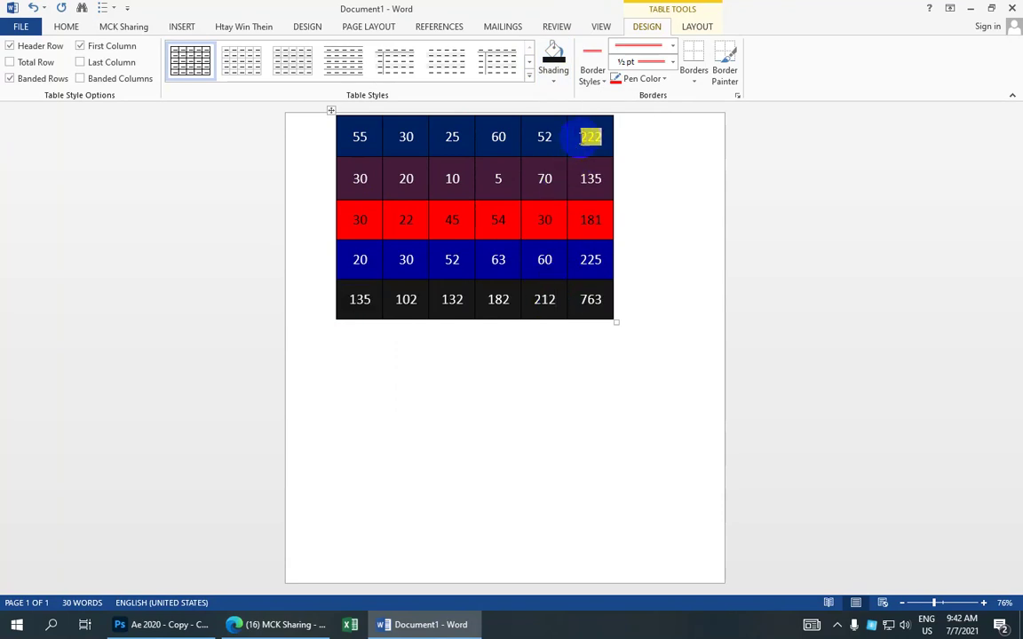
Step: Make the 135 in the last column red
{"action": "double_click", "coordinate": [583, 178]}
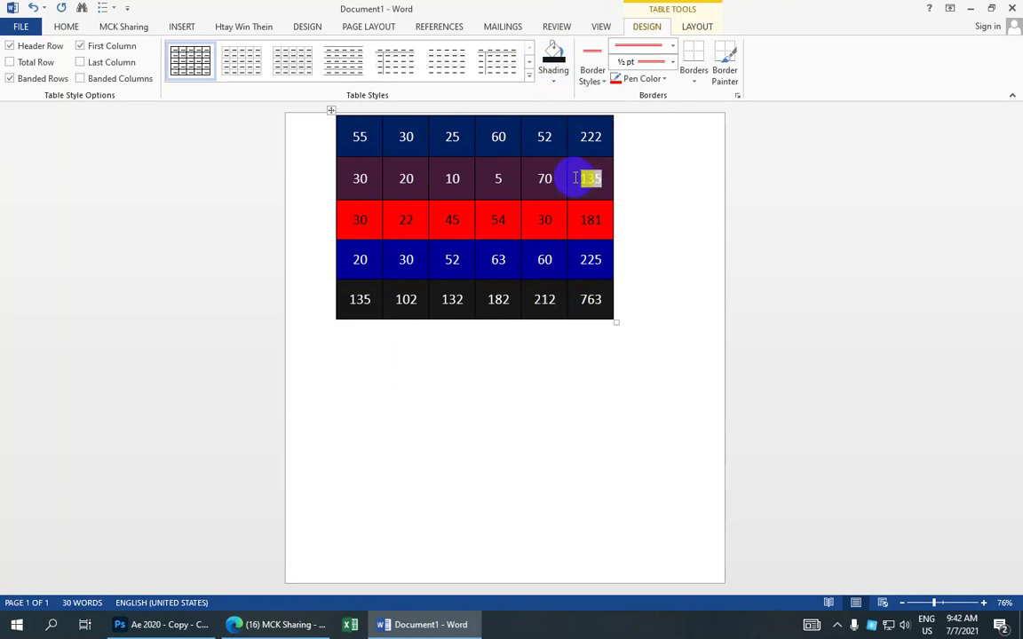
{"action": "left_click", "coordinate": [81, 29]}
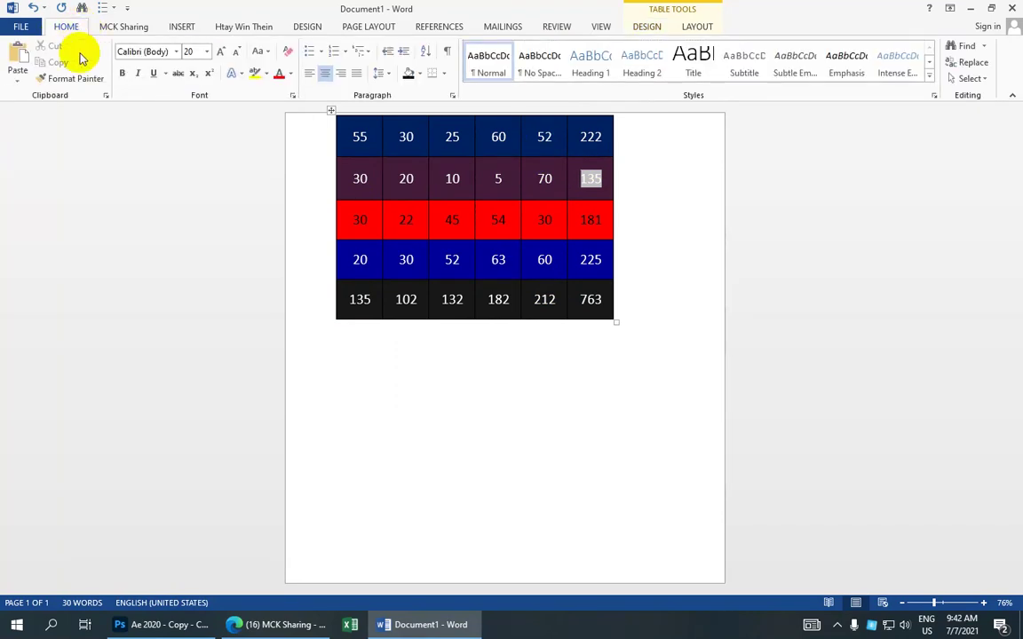
{"action": "left_click", "coordinate": [290, 74]}
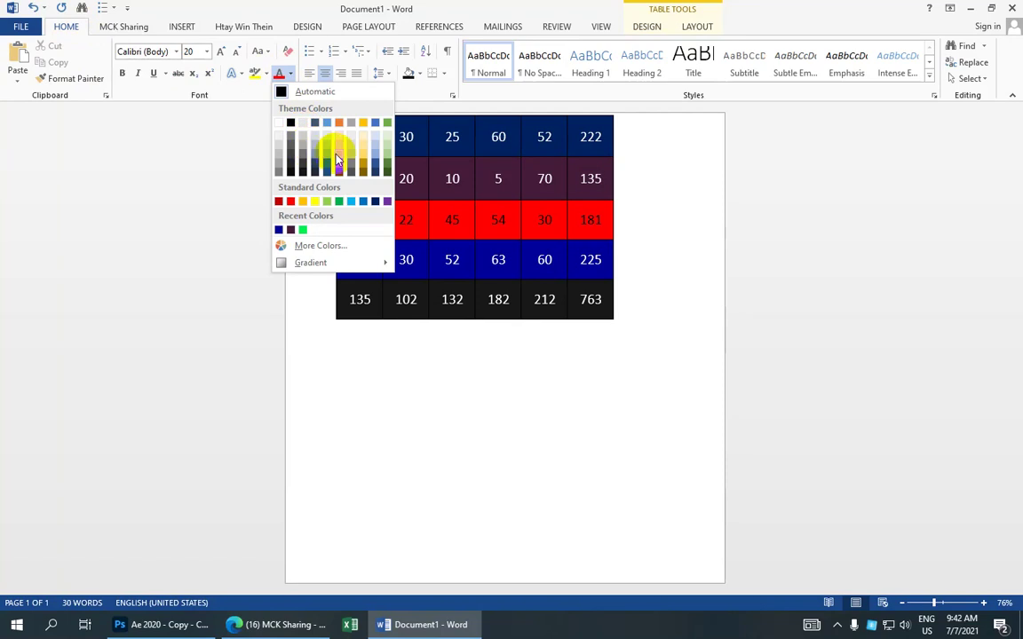
{"action": "left_click", "coordinate": [293, 202]}
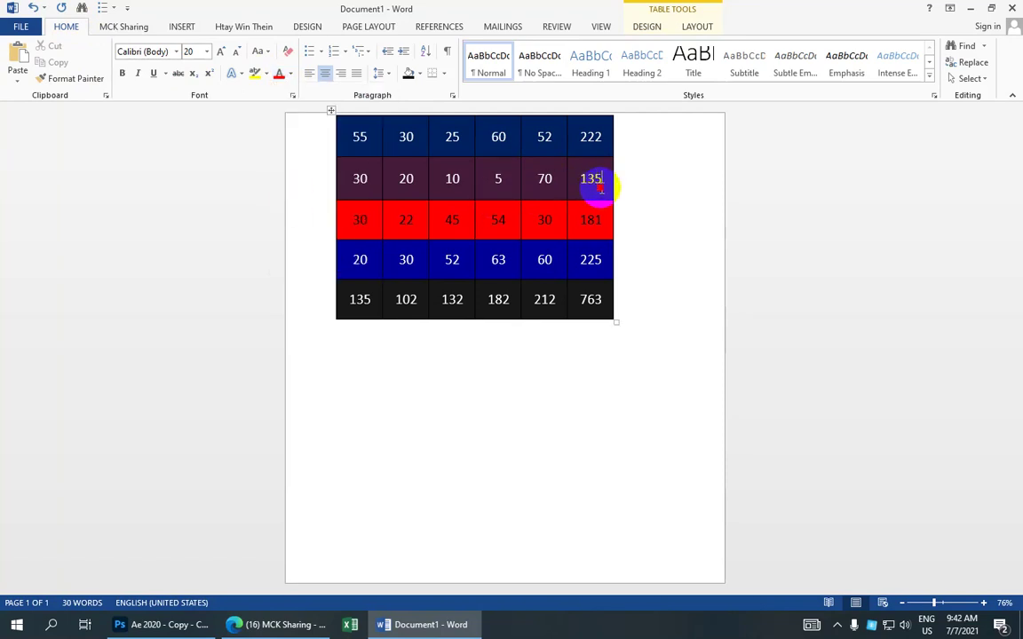
{"action": "left_click_drag", "start_coordinate": [589, 181], "coordinate": [574, 178]}
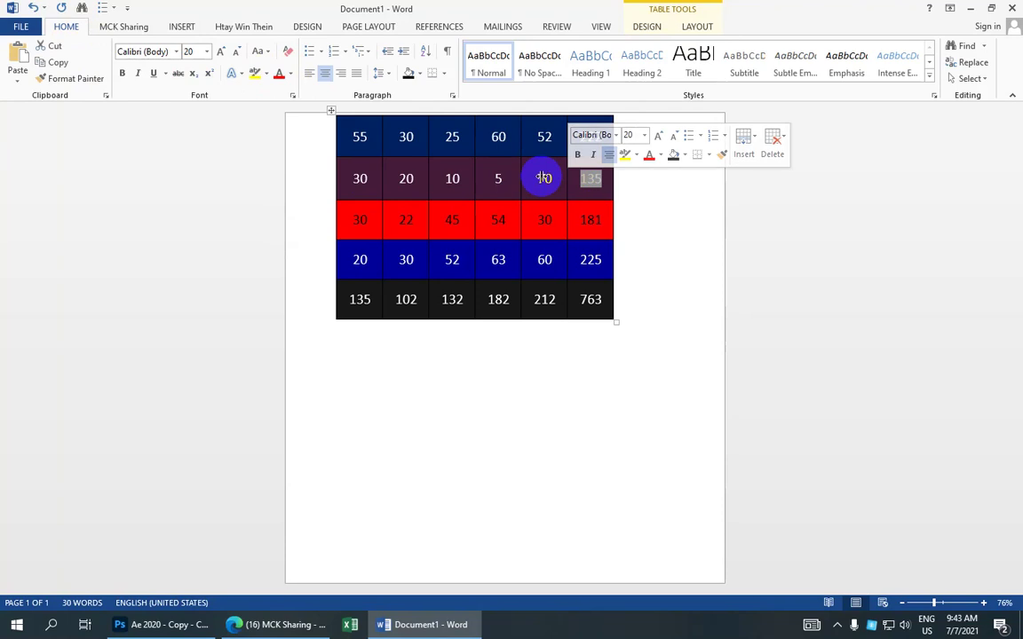
{"action": "left_click", "coordinate": [290, 74]}
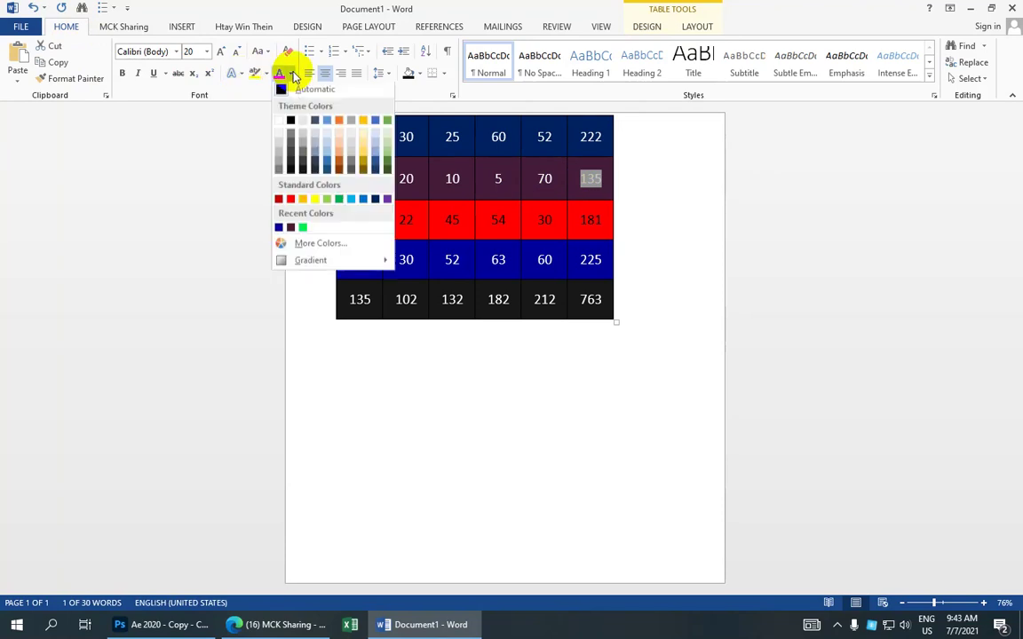
{"action": "left_click", "coordinate": [290, 201]}
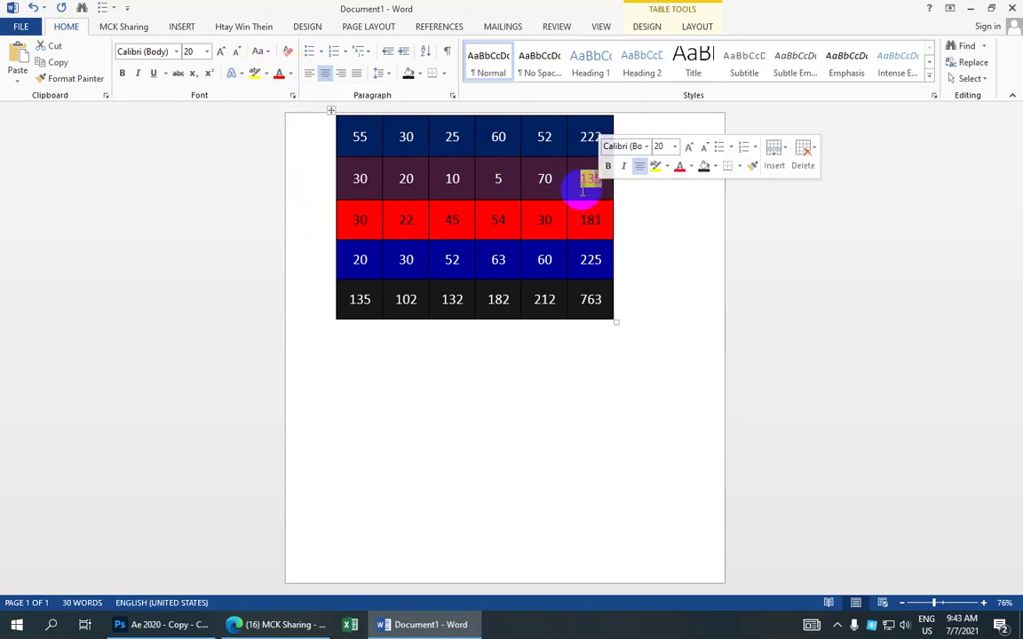
{"action": "left_click", "coordinate": [598, 182]}
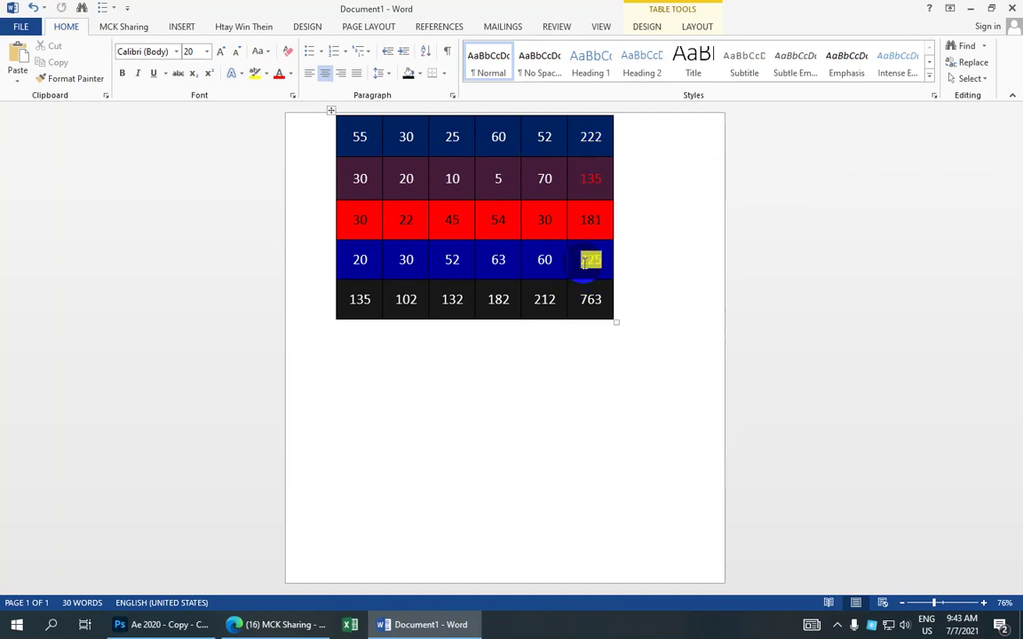
Step: Colour the 60 and 225 values green
{"action": "left_click", "coordinate": [290, 75]}
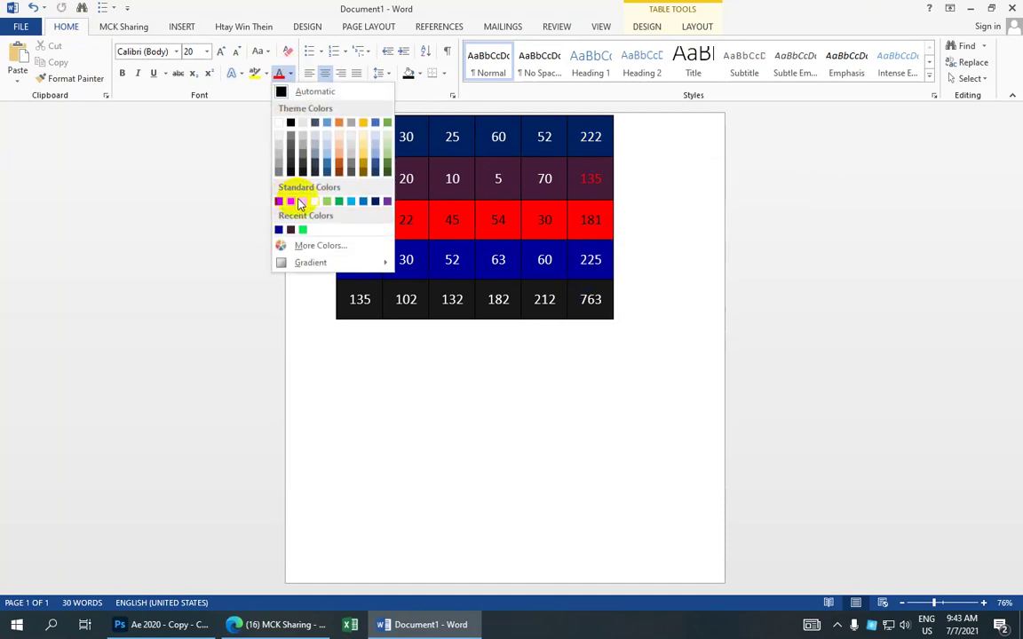
{"action": "left_click", "coordinate": [303, 231]}
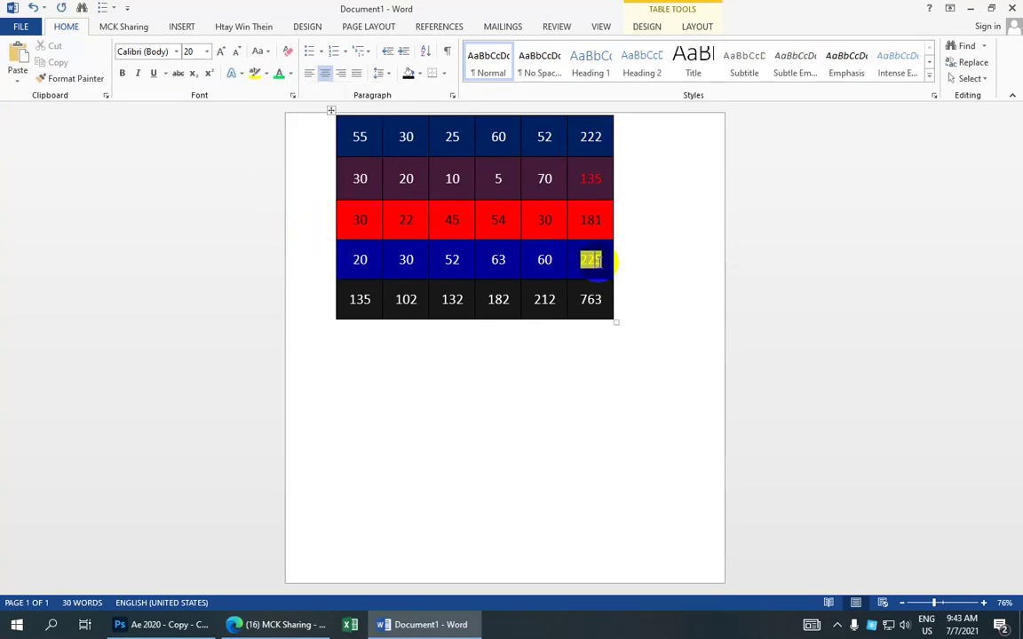
{"action": "double_click", "coordinate": [599, 258]}
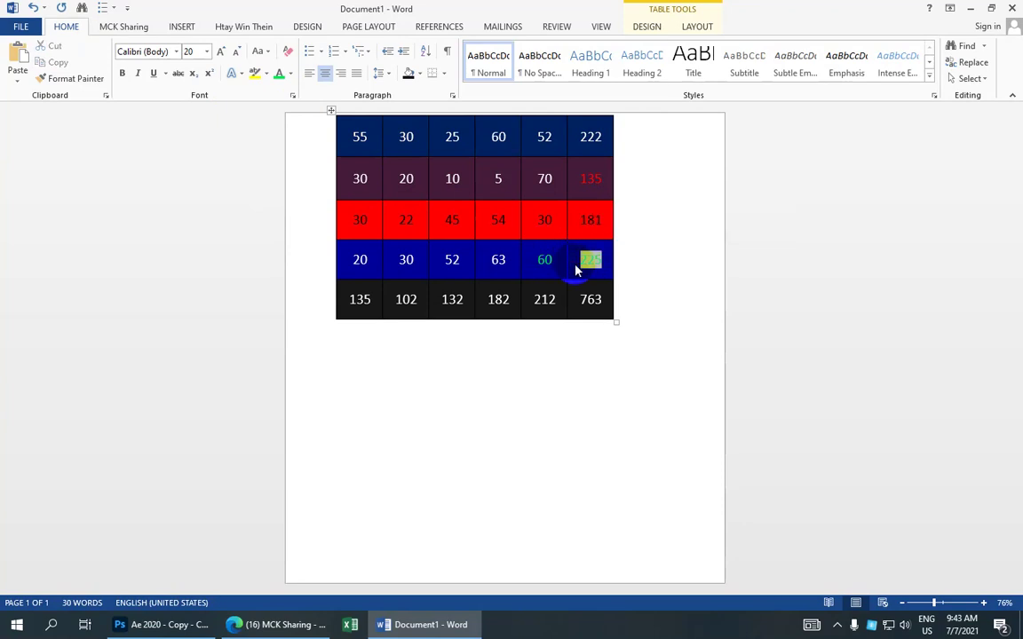
{"action": "left_click", "coordinate": [586, 293]}
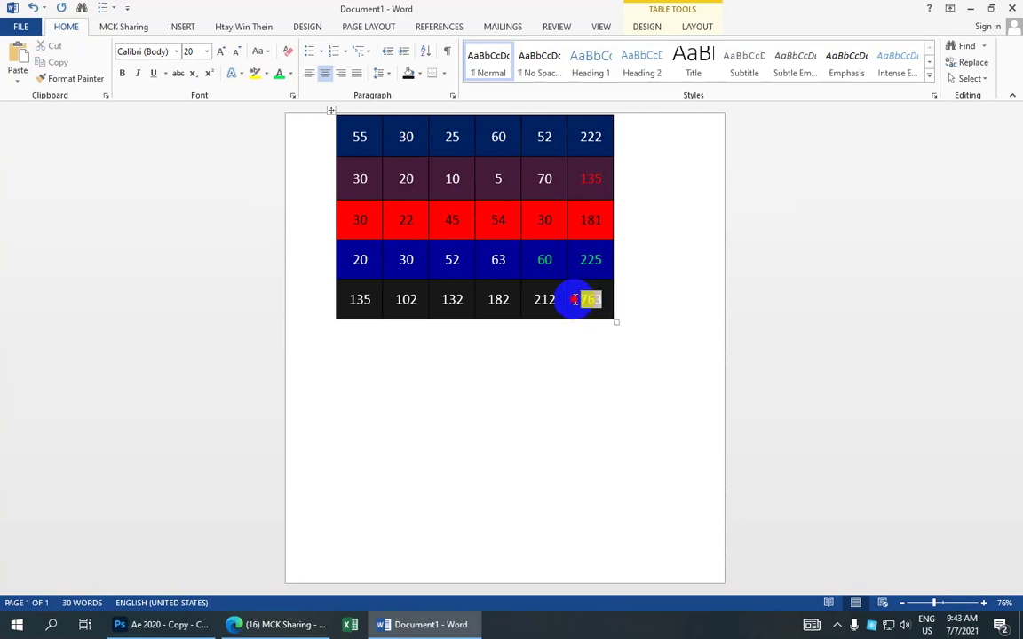
Step: Make the grand total 763 a custom light green
{"action": "left_click_drag", "start_coordinate": [576, 300], "coordinate": [608, 300]}
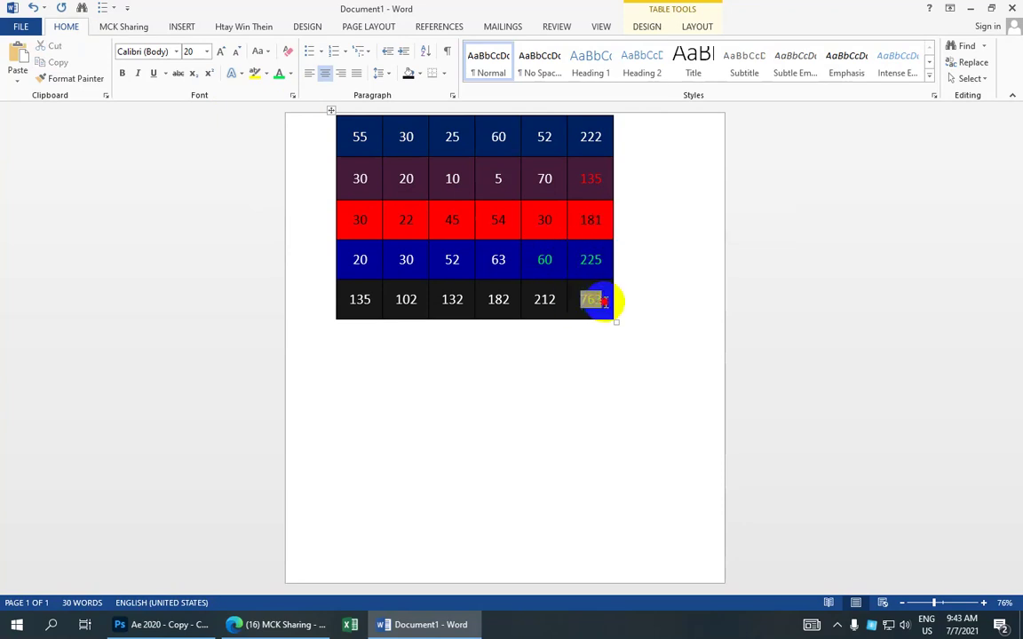
{"action": "left_click", "coordinate": [291, 75]}
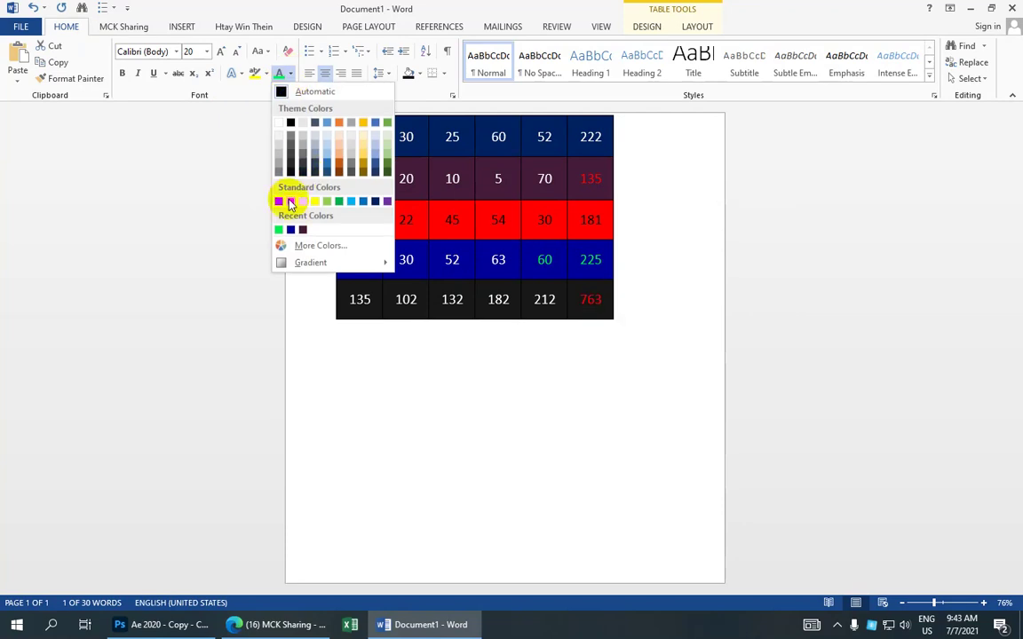
{"action": "left_click", "coordinate": [334, 249]}
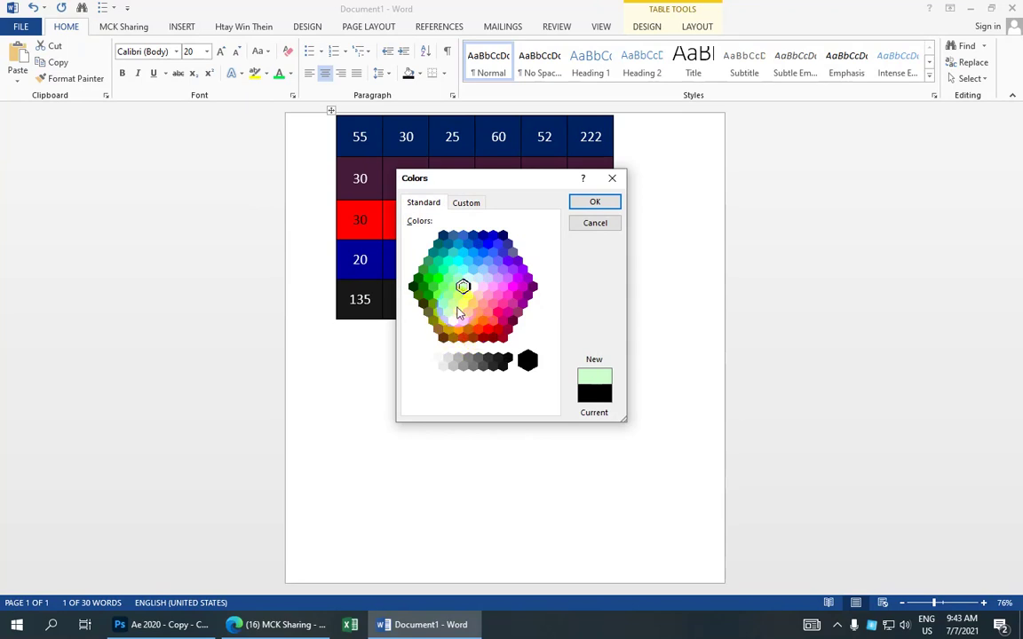
{"action": "left_click", "coordinate": [448, 296]}
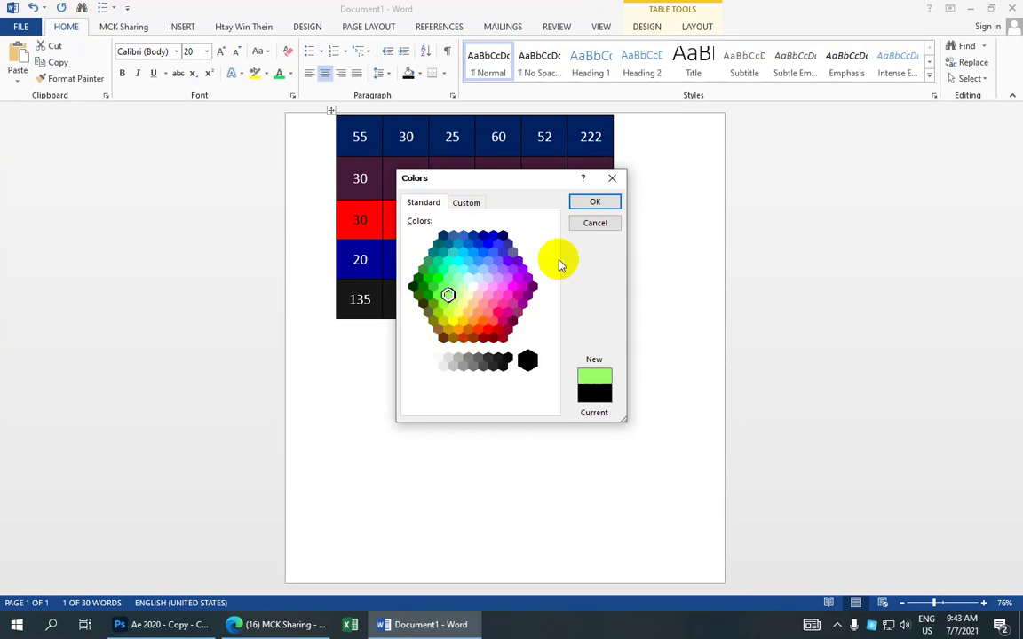
{"action": "left_click", "coordinate": [604, 203]}
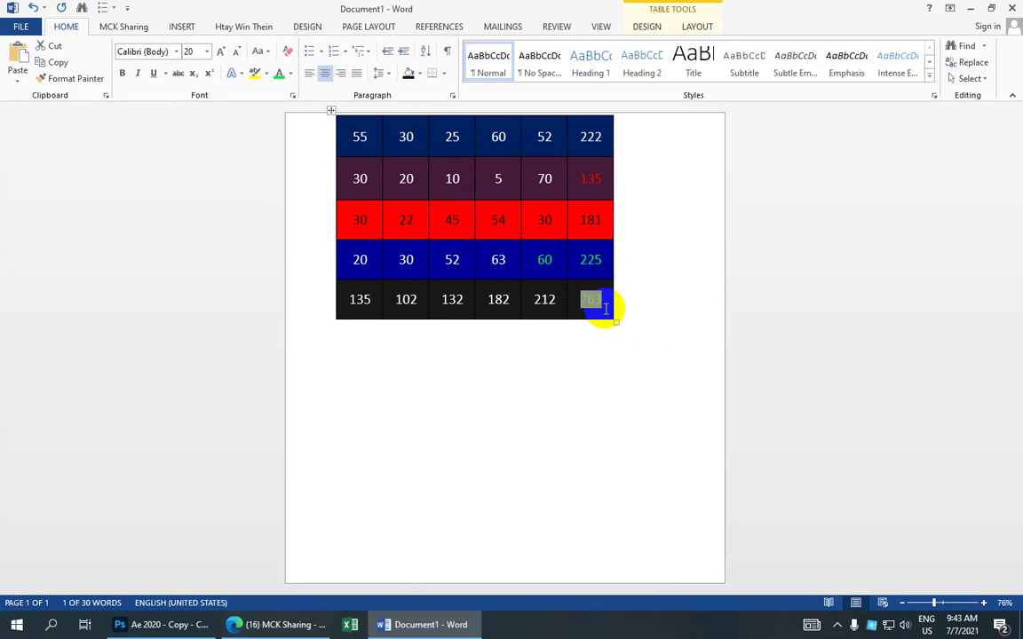
{"action": "left_click", "coordinate": [606, 309]}
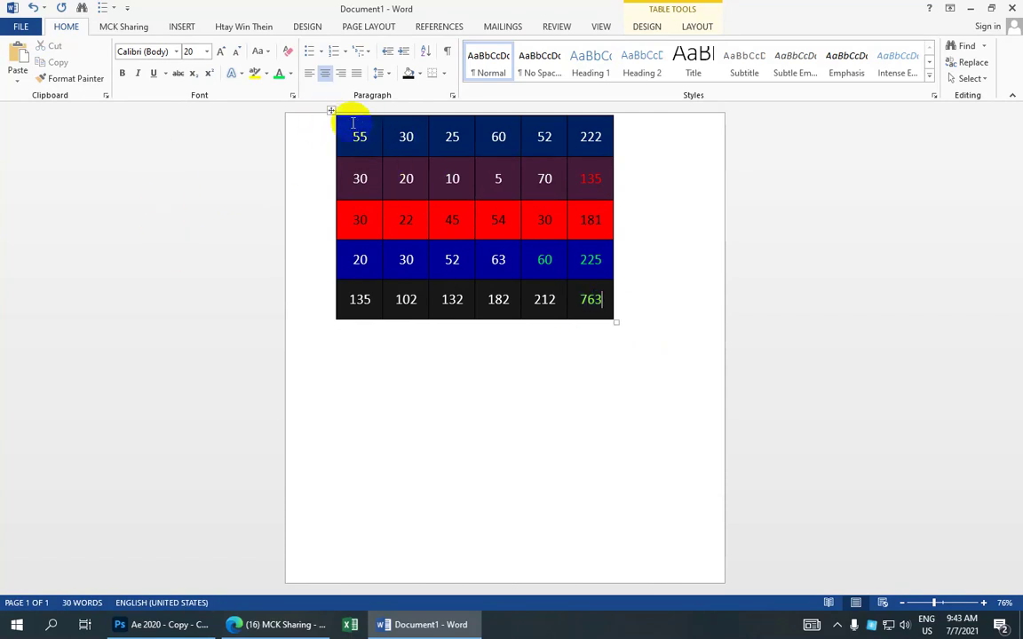
Step: Apply the light green List Table style to the table
{"action": "left_click", "coordinate": [333, 113]}
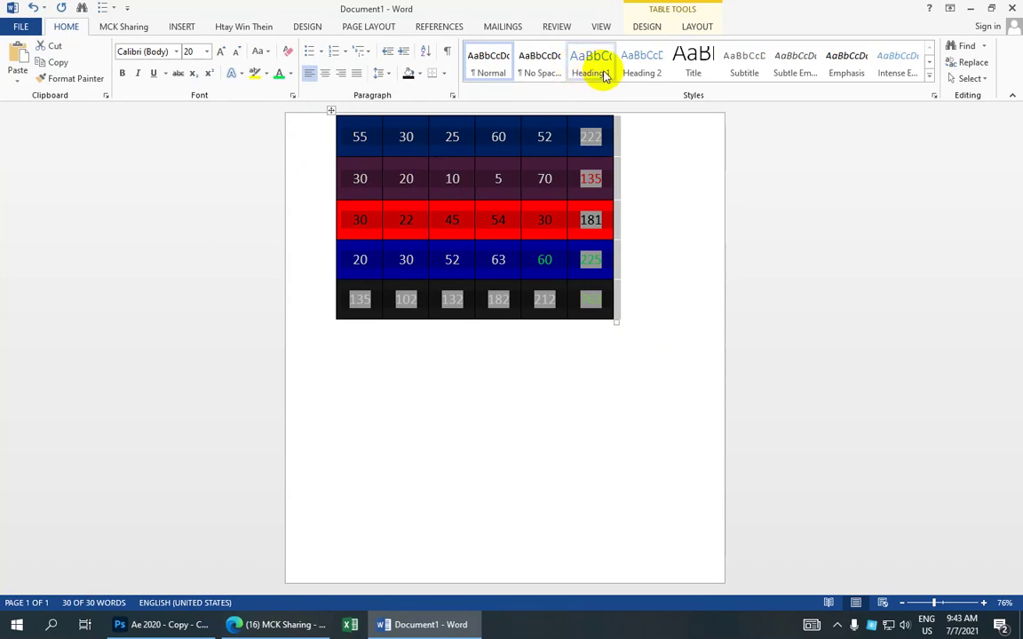
{"action": "left_click", "coordinate": [648, 27]}
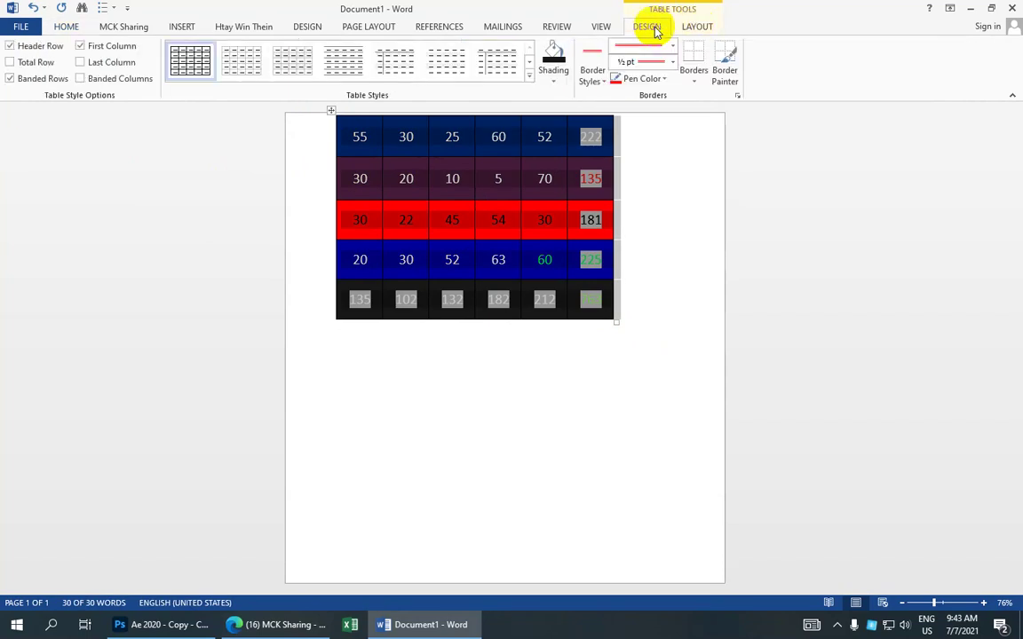
{"action": "left_click", "coordinate": [530, 83]}
{"action": "scroll", "coordinate": [393, 205], "scroll_direction": "down", "scroll_amount": 3}
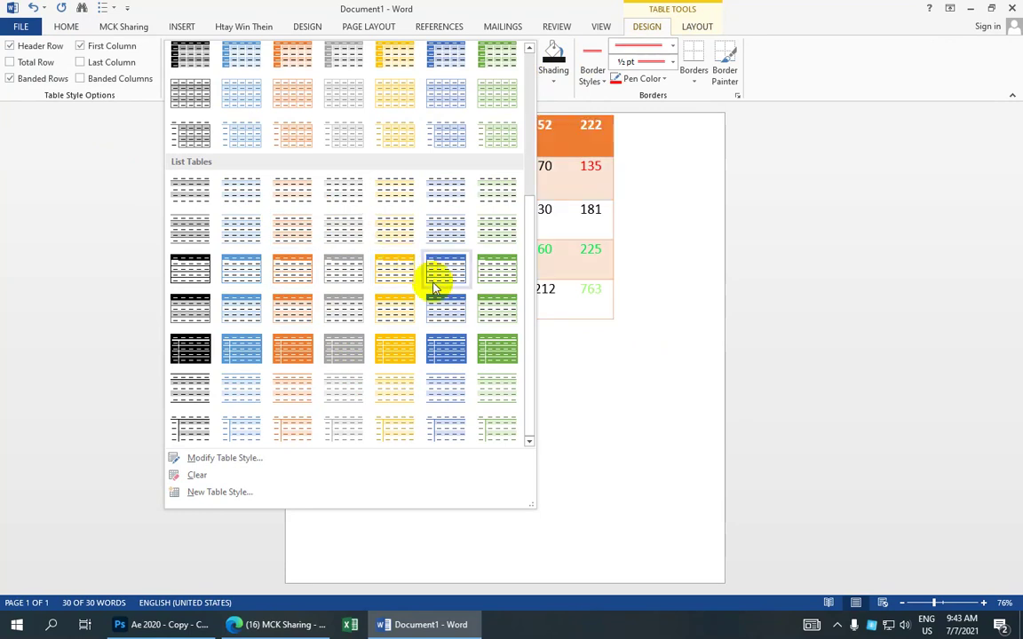
{"action": "left_click", "coordinate": [497, 395]}
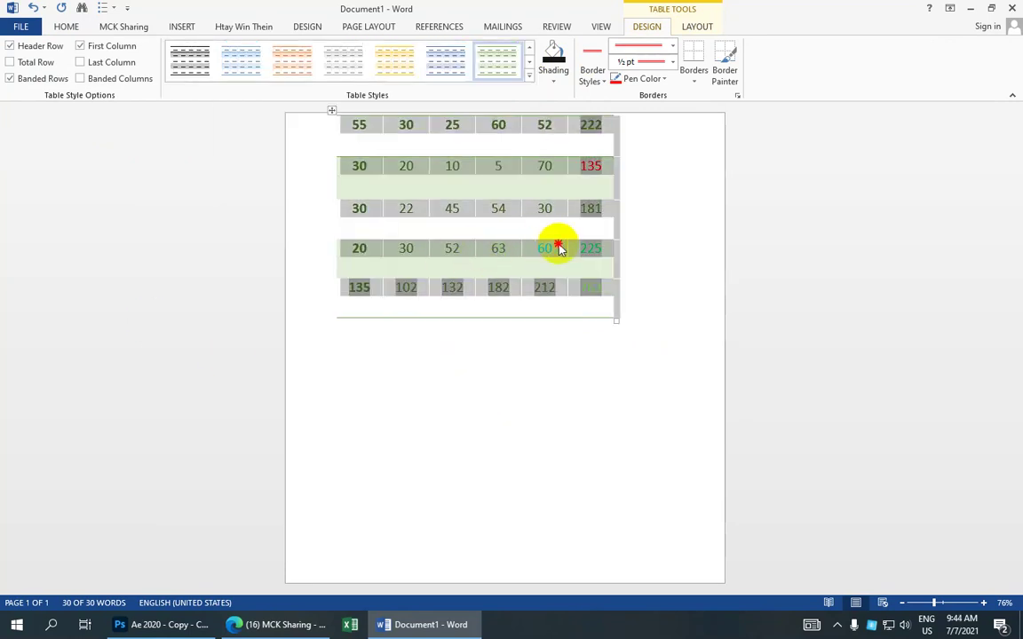
{"action": "left_click", "coordinate": [551, 246]}
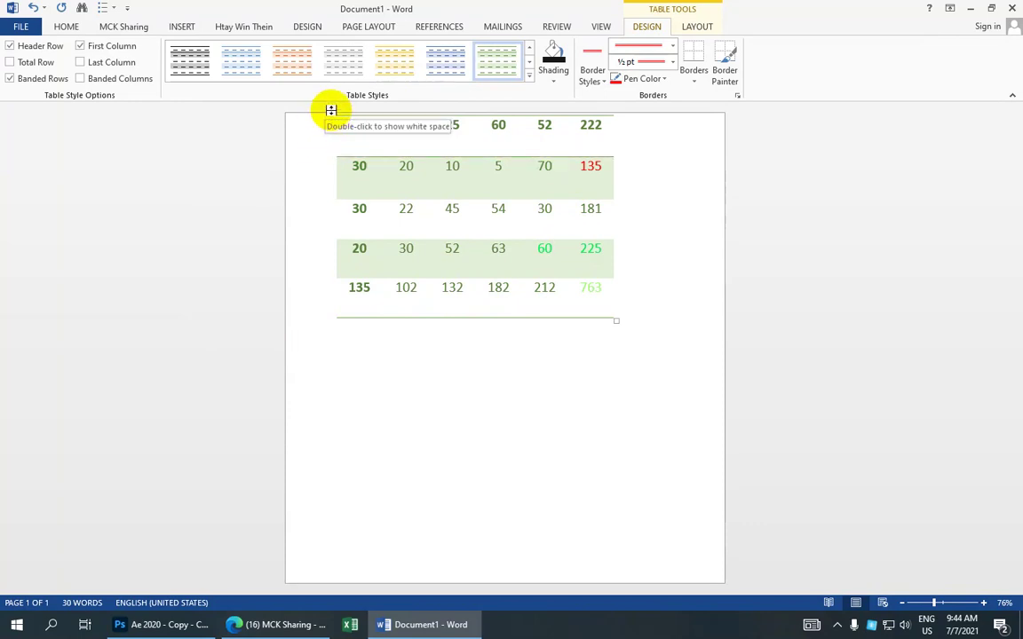
Step: Replace it with the orange List Table style
{"action": "left_click", "coordinate": [332, 109]}
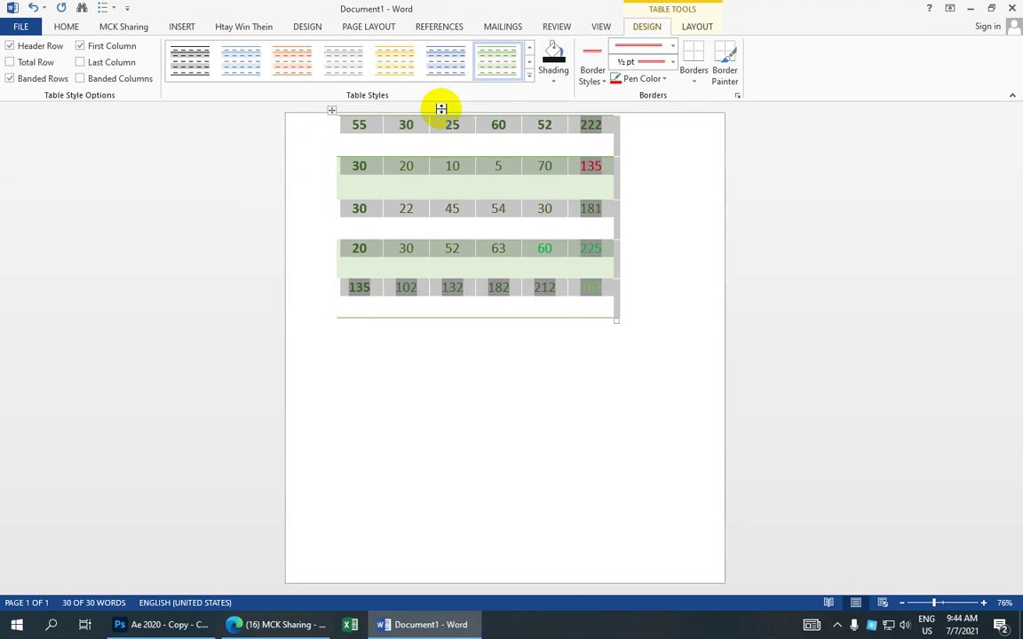
{"action": "left_click", "coordinate": [529, 79]}
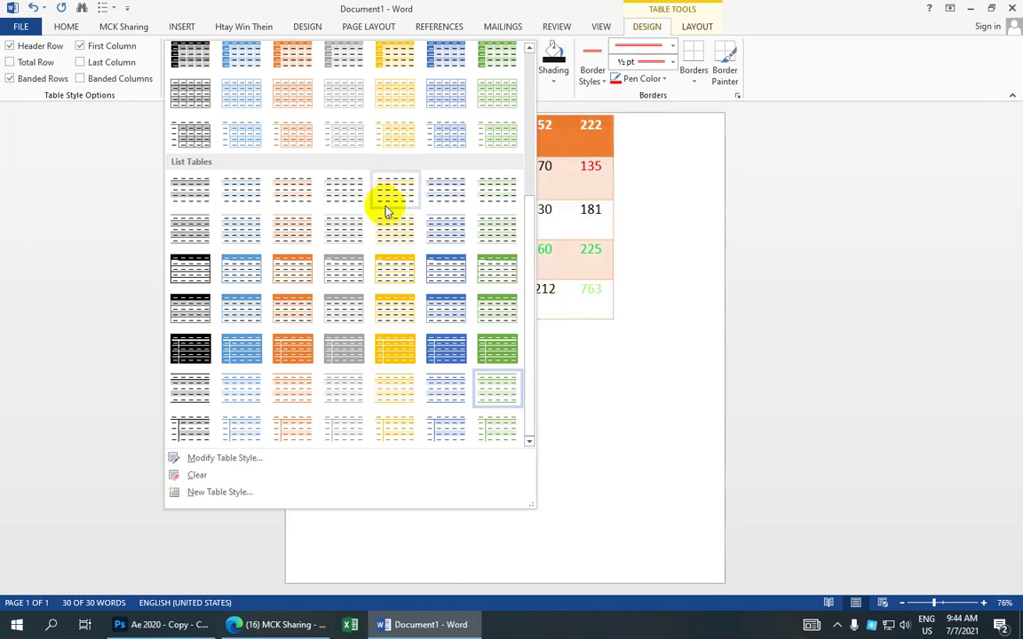
{"action": "scroll", "coordinate": [394, 222], "scroll_direction": "up", "scroll_amount": 3}
{"action": "scroll", "coordinate": [239, 213], "scroll_direction": "down", "scroll_amount": 3}
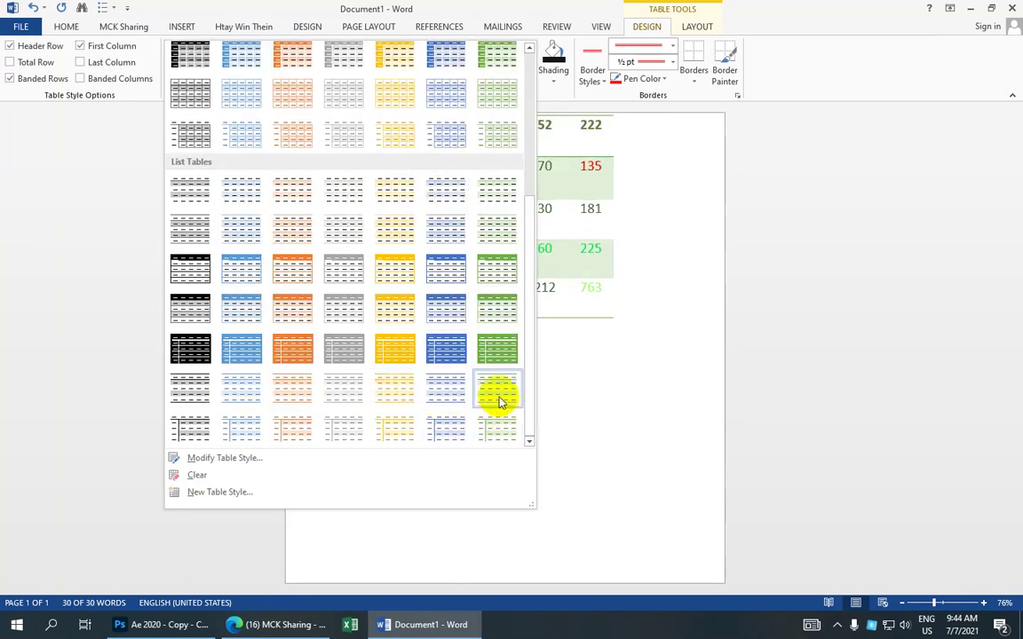
{"action": "left_click", "coordinate": [293, 398]}
{"action": "left_click", "coordinate": [658, 319]}
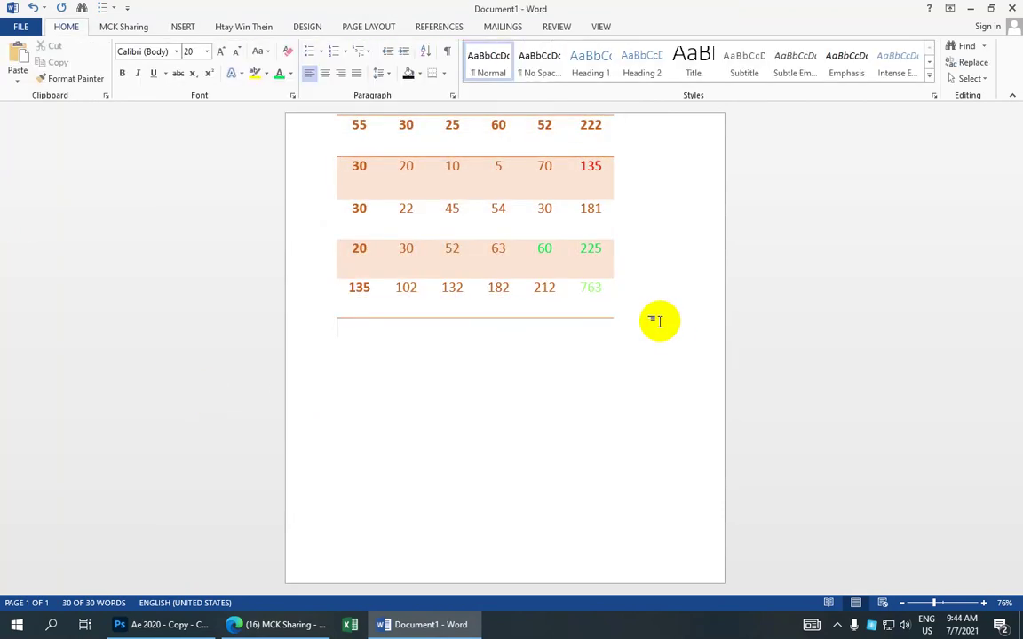
{"action": "left_click", "coordinate": [352, 240]}
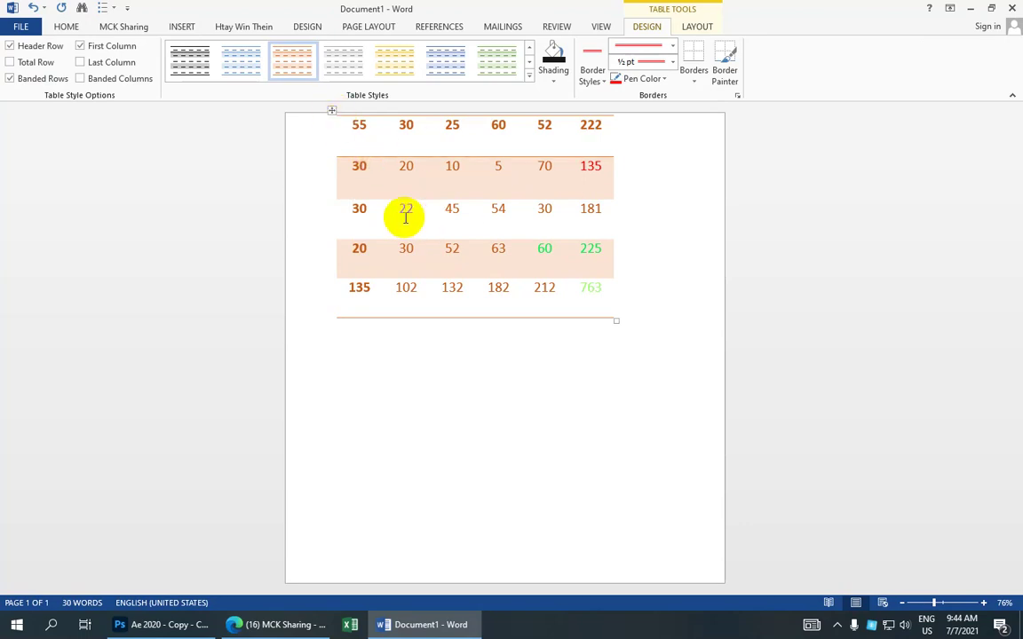
Step: Convert the whole table to text with Tabs as the column separator
{"action": "mouse_move", "coordinate": [327, 149]}
{"action": "left_click", "coordinate": [333, 113]}
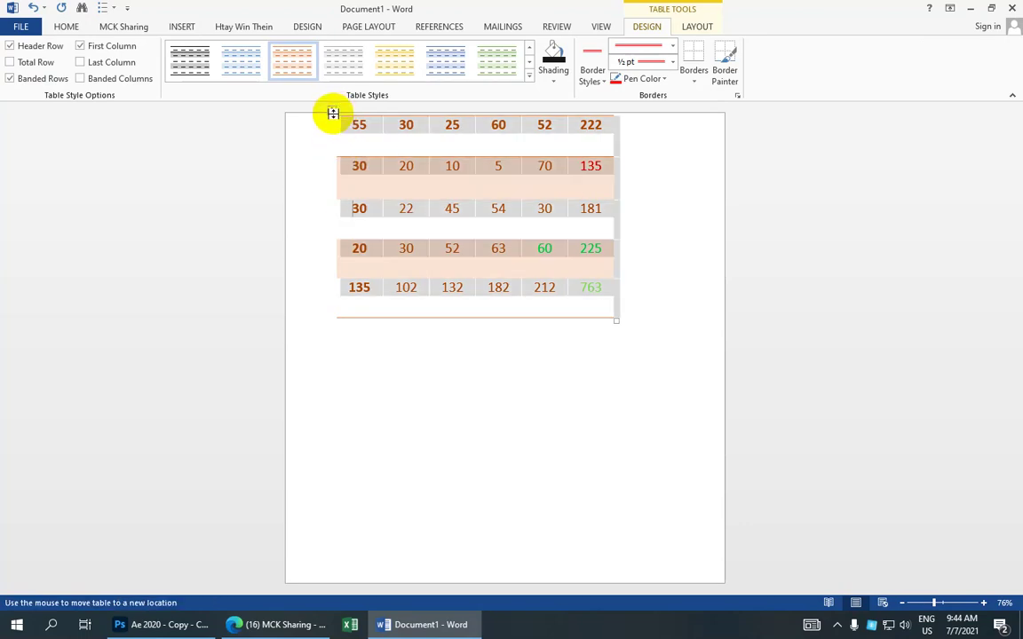
{"action": "left_click", "coordinate": [697, 27]}
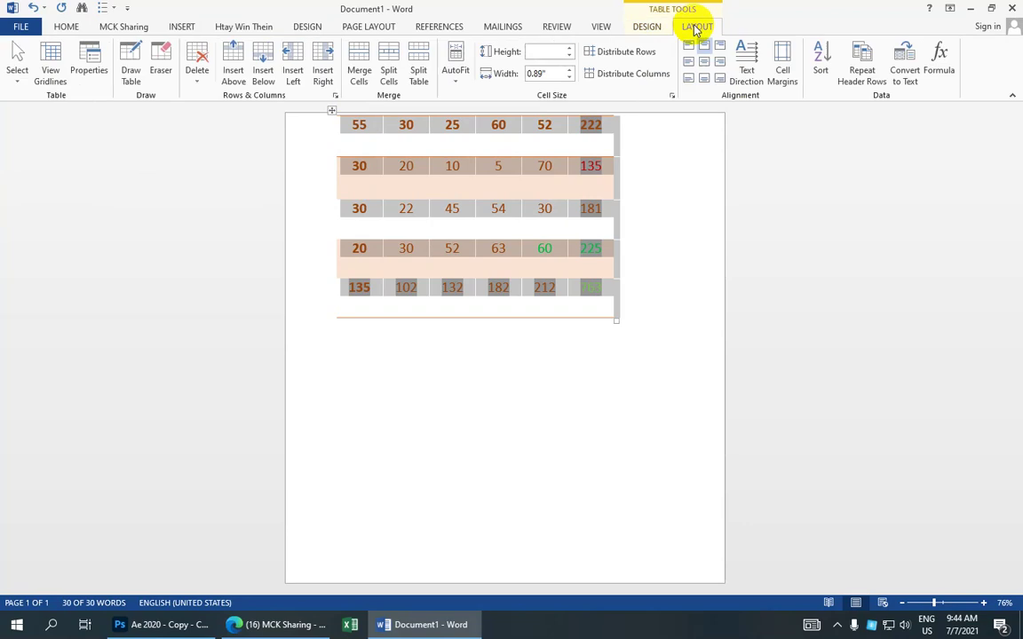
{"action": "left_click", "coordinate": [906, 68]}
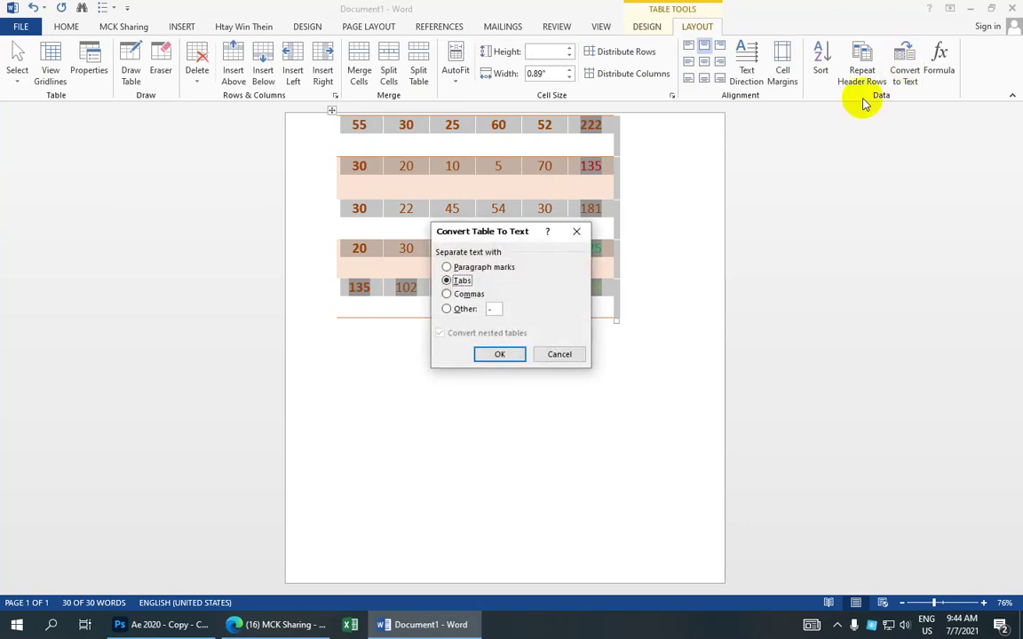
{"action": "left_click", "coordinate": [499, 355]}
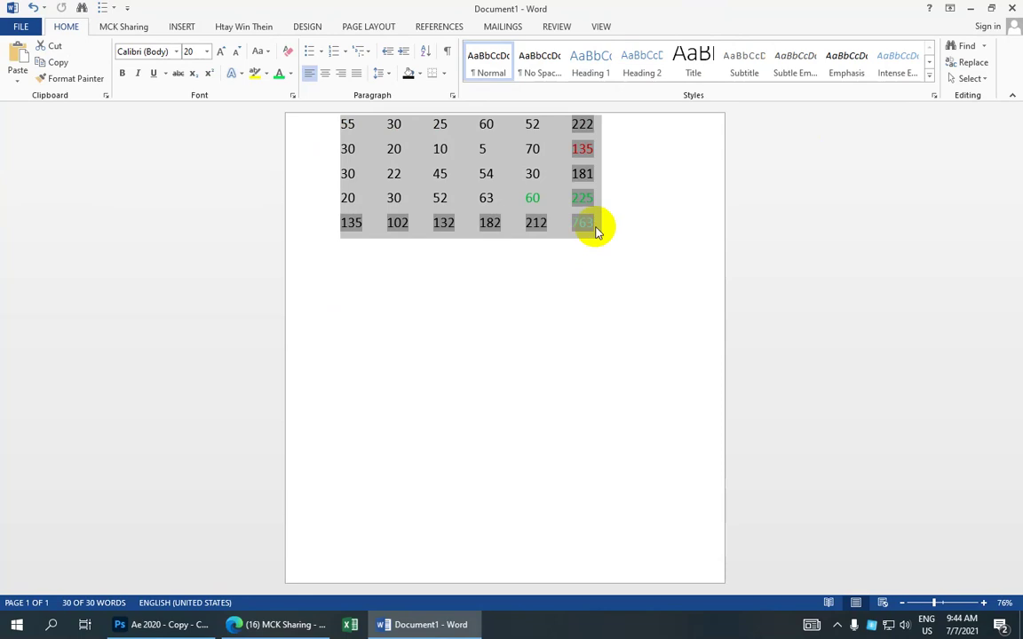
{"action": "left_click", "coordinate": [597, 225]}
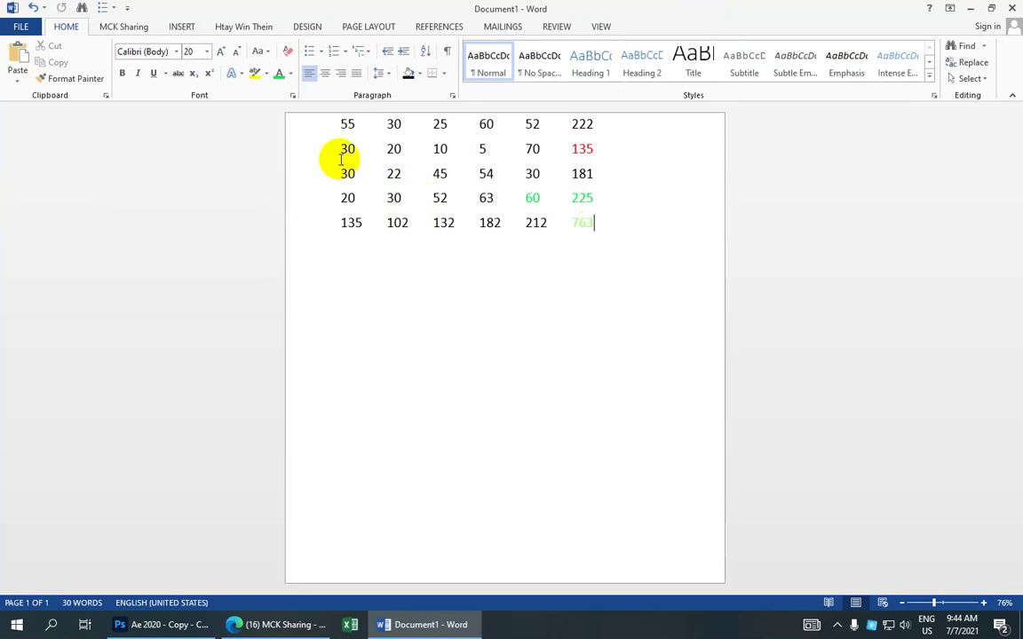
Step: Save the document on the Desktop as a Word document named H W T
{"action": "left_click", "coordinate": [20, 27]}
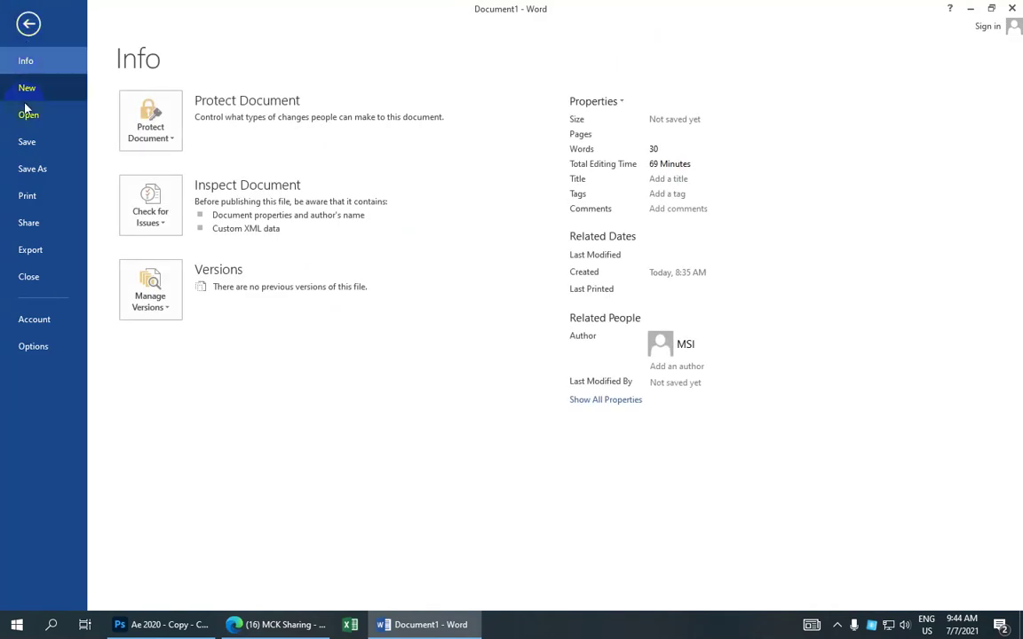
{"action": "left_click", "coordinate": [50, 174]}
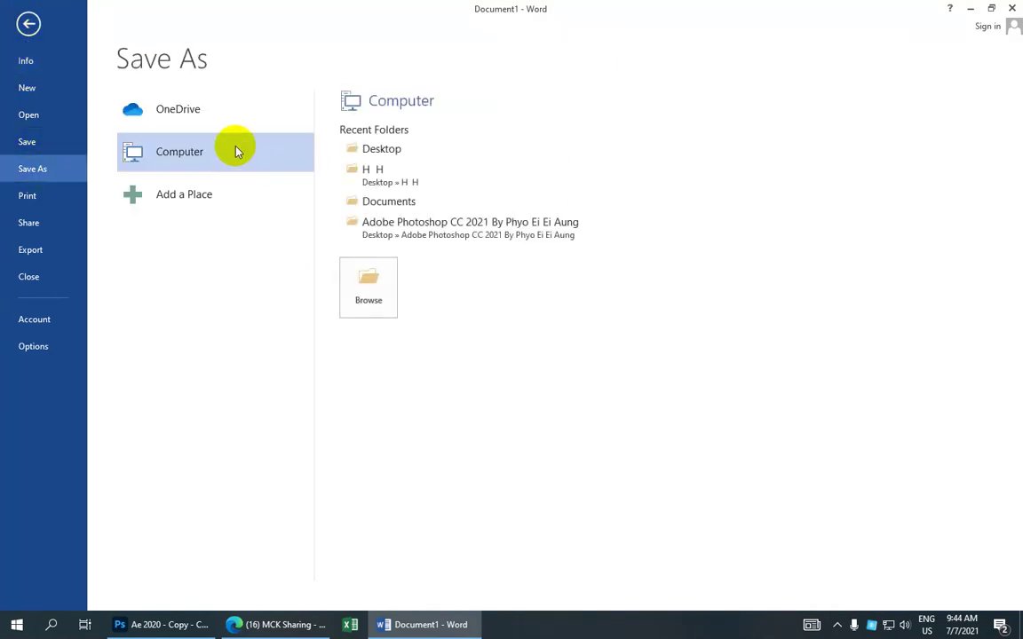
{"action": "left_click", "coordinate": [411, 153]}
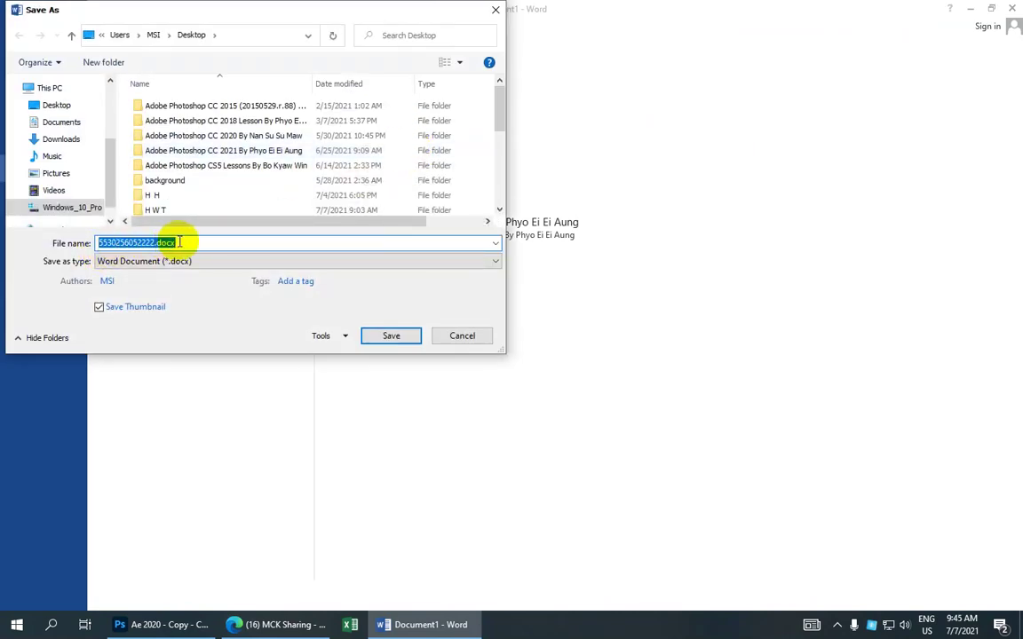
{"action": "left_click_drag", "start_coordinate": [153, 242], "coordinate": [99, 242]}
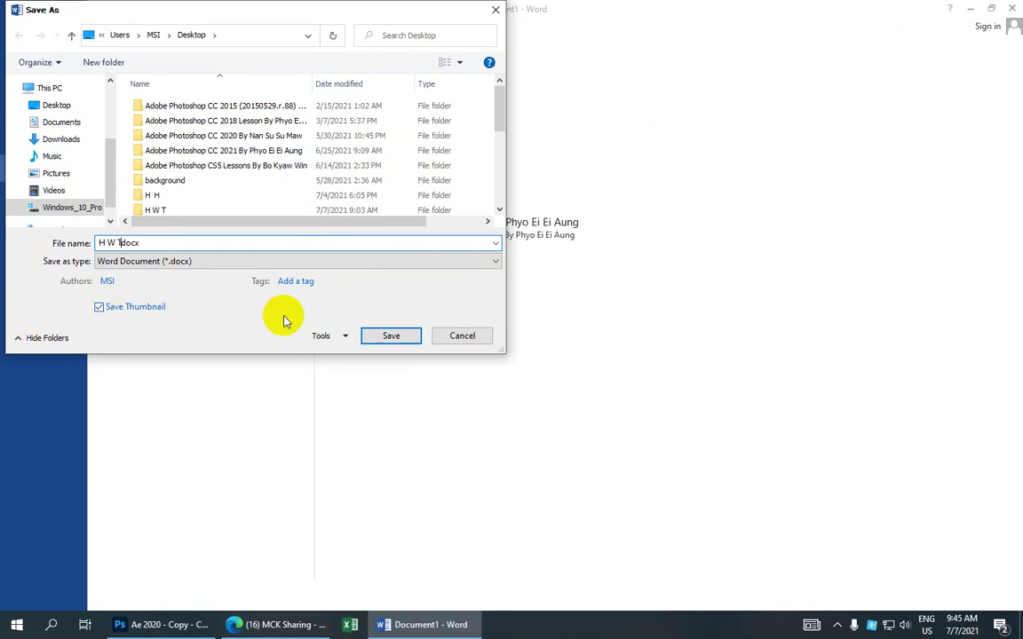
{"action": "left_click", "coordinate": [391, 338]}
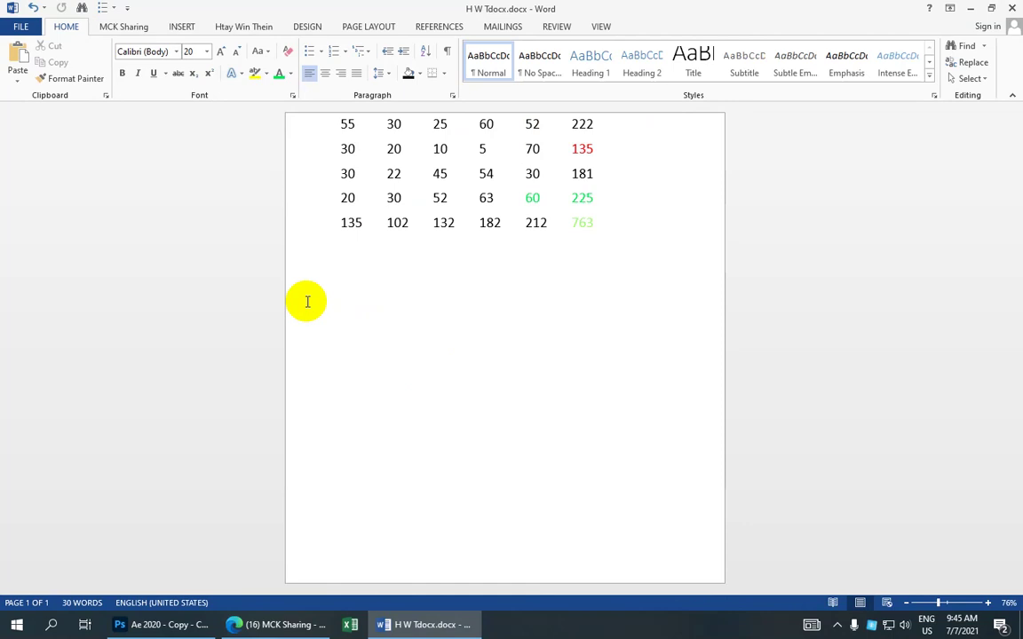
Step: Close Word, reopen H W Tdocx.docx from the desktop, then minimize it
{"action": "left_click", "coordinate": [1010, 9]}
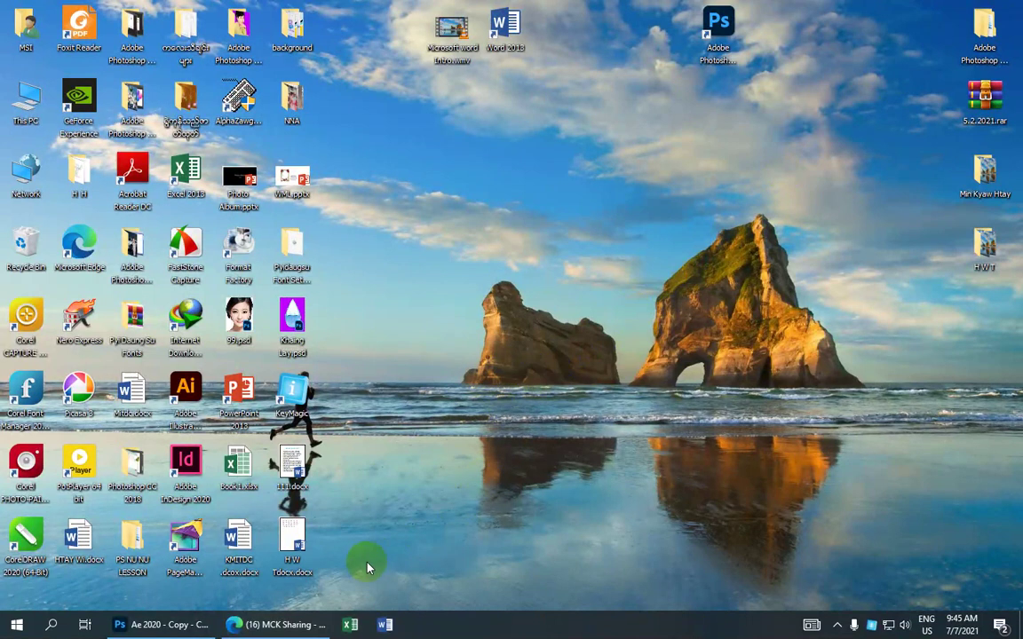
{"action": "double_click", "coordinate": [294, 540]}
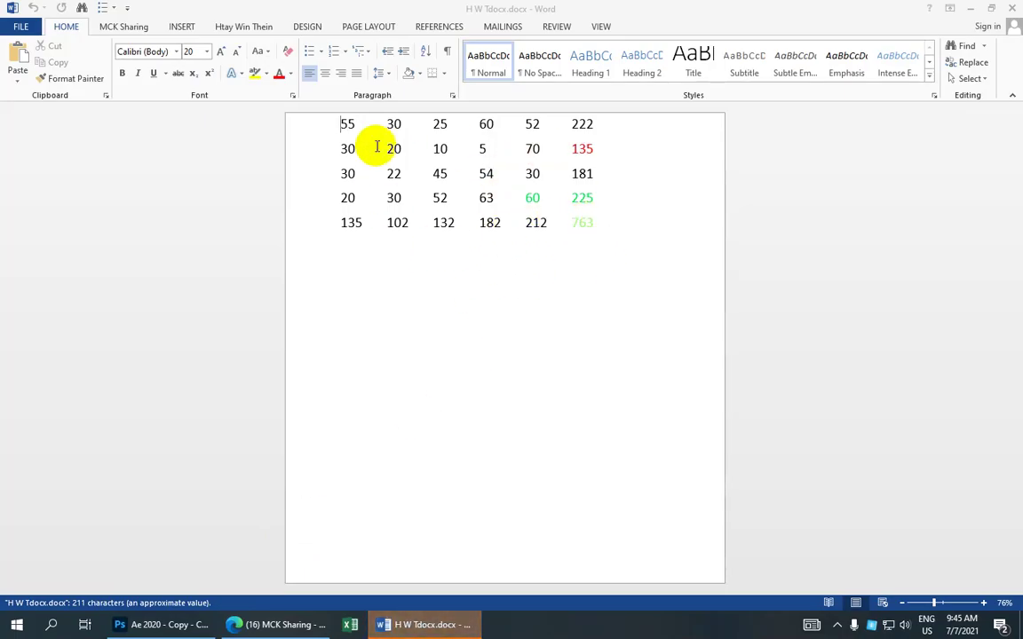
{"action": "left_click", "coordinate": [971, 8]}
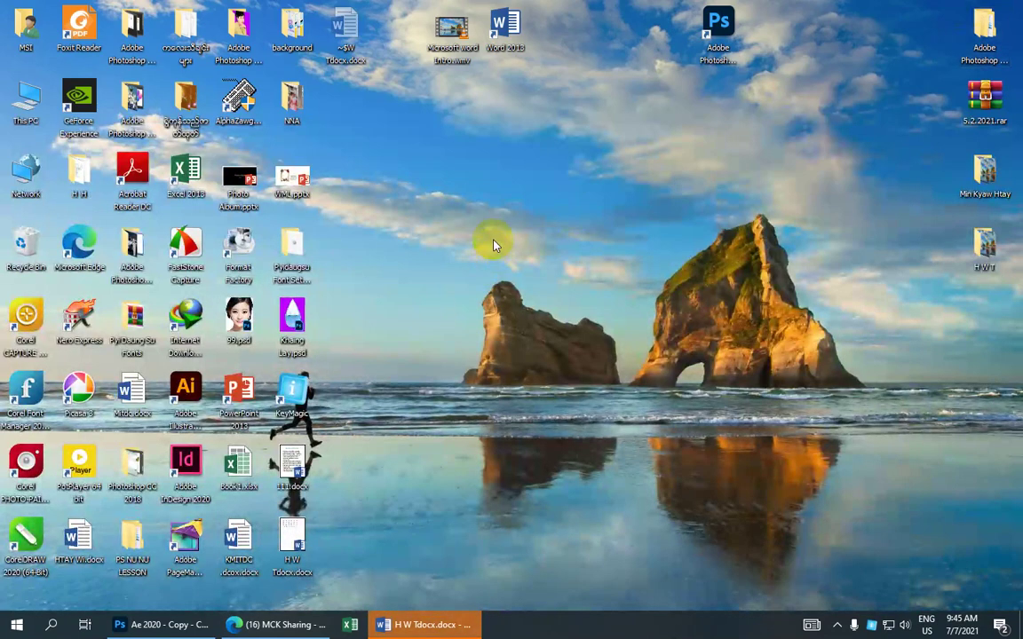
Step: Return to the MCK Sharing channel in the browser and show its Playlists tab
{"action": "left_click", "coordinate": [266, 624]}
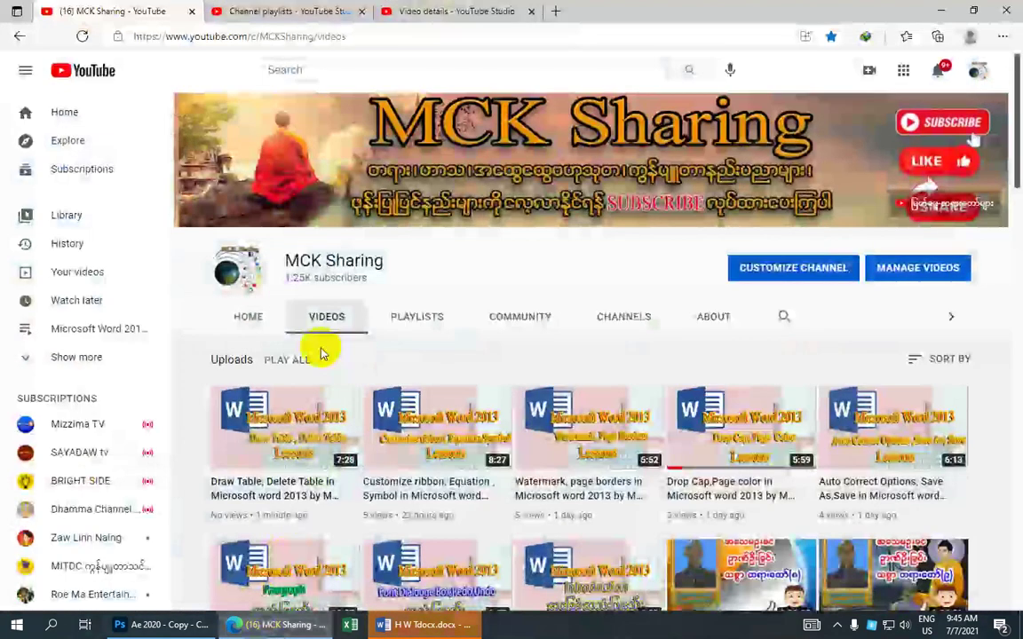
{"action": "scroll", "coordinate": [655, 355], "scroll_direction": "down", "scroll_amount": 5}
{"action": "scroll", "coordinate": [646, 390], "scroll_direction": "down", "scroll_amount": 2}
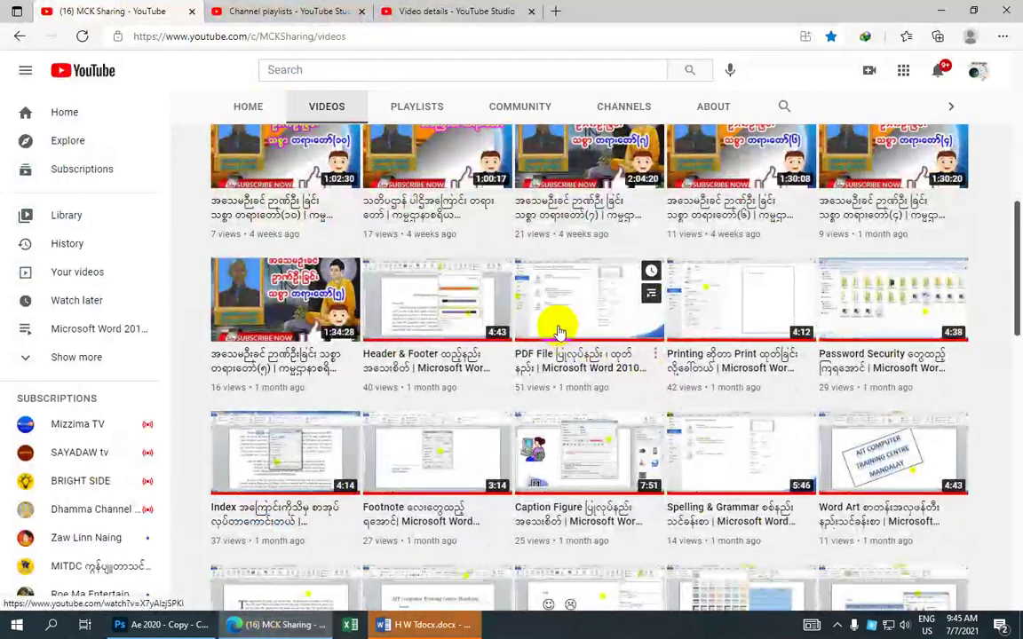
{"action": "scroll", "coordinate": [560, 332], "scroll_direction": "up", "scroll_amount": 8}
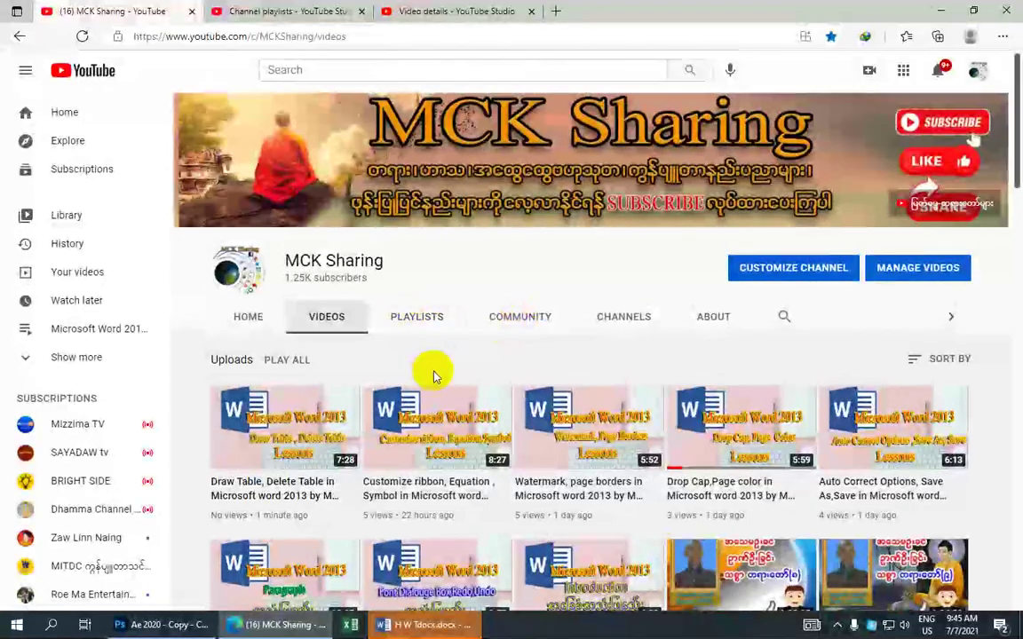
{"action": "scroll", "coordinate": [433, 375], "scroll_direction": "down", "scroll_amount": 2}
{"action": "left_click", "coordinate": [419, 153]}
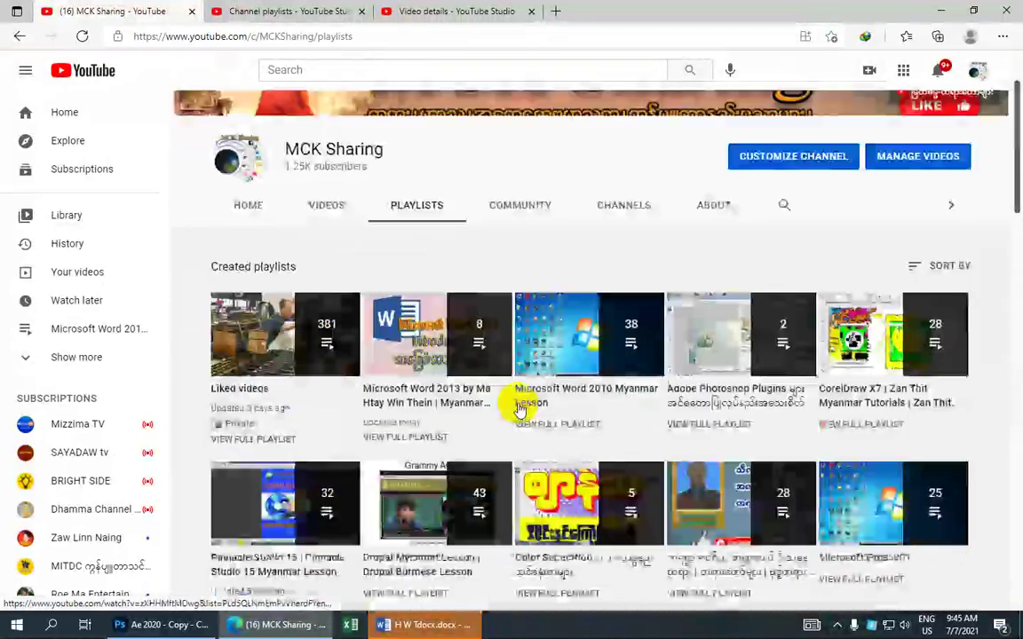
{"action": "scroll", "coordinate": [650, 415], "scroll_direction": "down", "scroll_amount": 5}
{"action": "scroll", "coordinate": [840, 236], "scroll_direction": "up", "scroll_amount": 4}
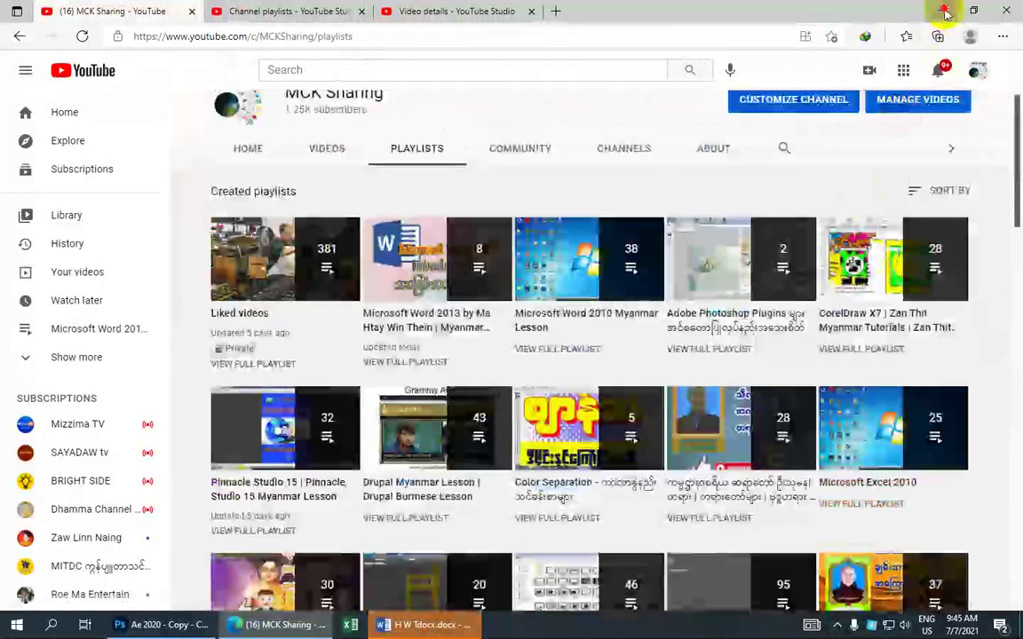